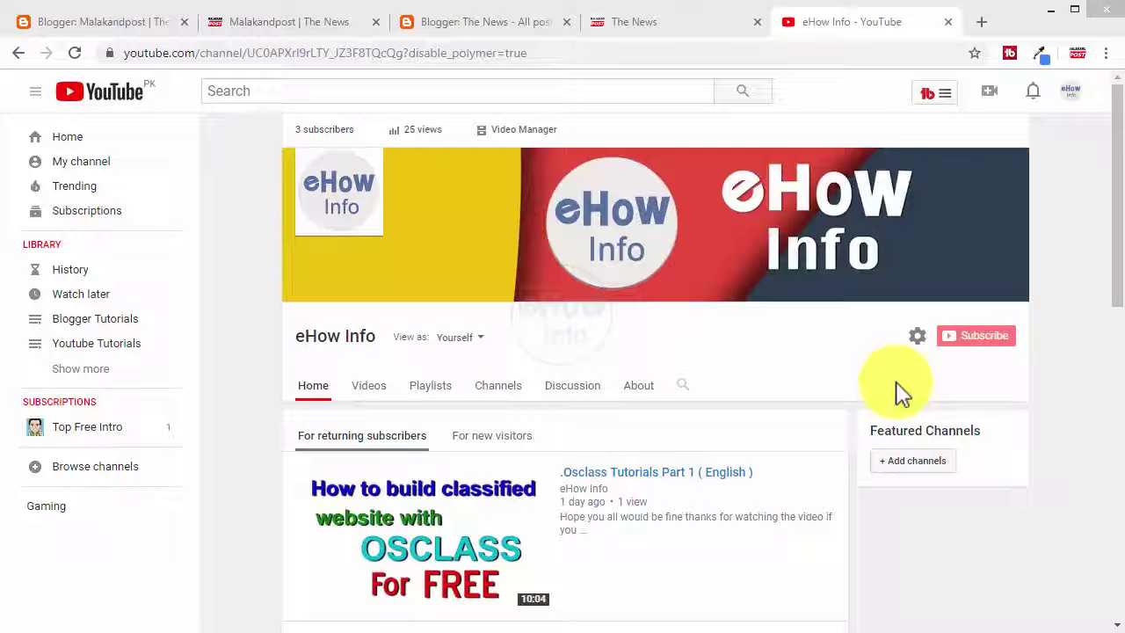
# - Look over the live blog page The News from the header down to the footer
pyautogui.click(606, 27)
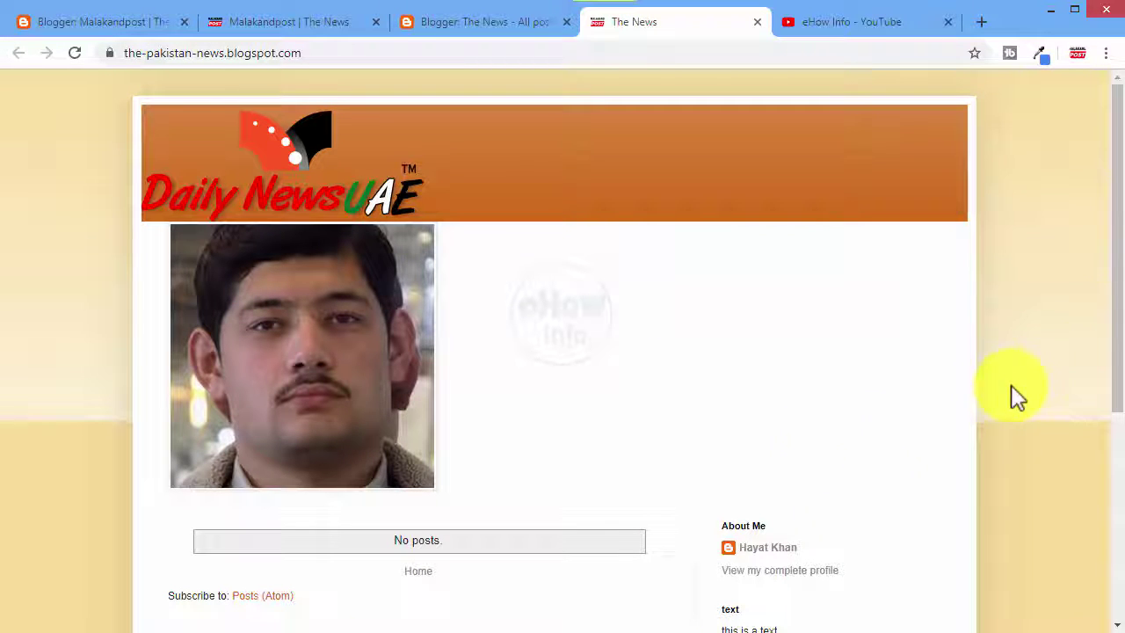
pyautogui.moveTo(1118, 326); pyautogui.dragTo(1114, 508)
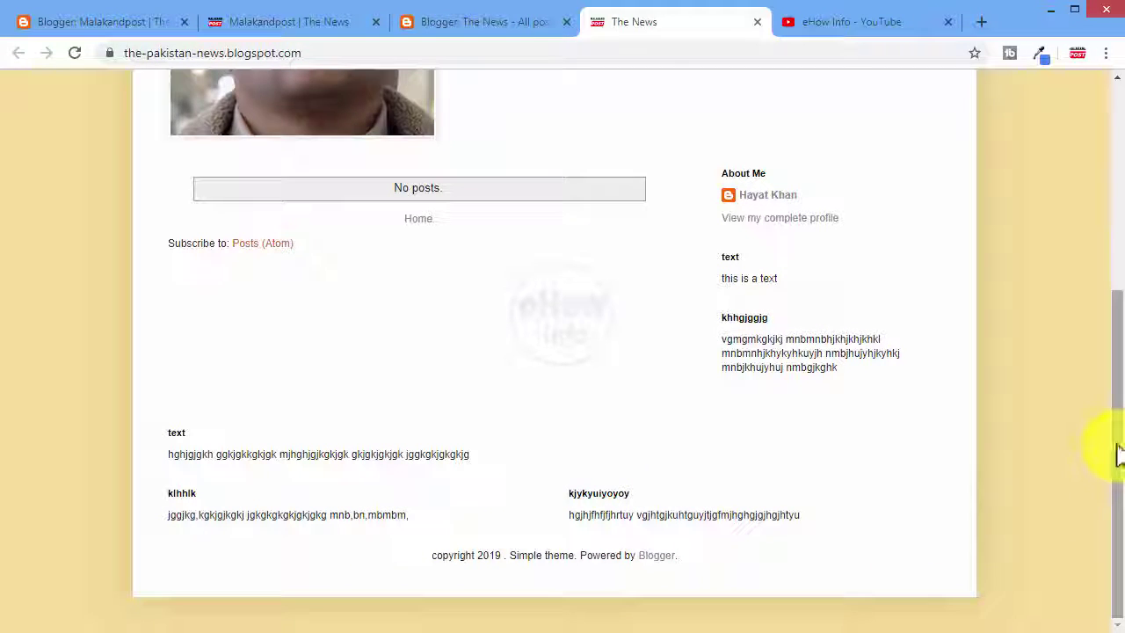
pyautogui.moveTo(1119, 452); pyautogui.dragTo(1119, 283)
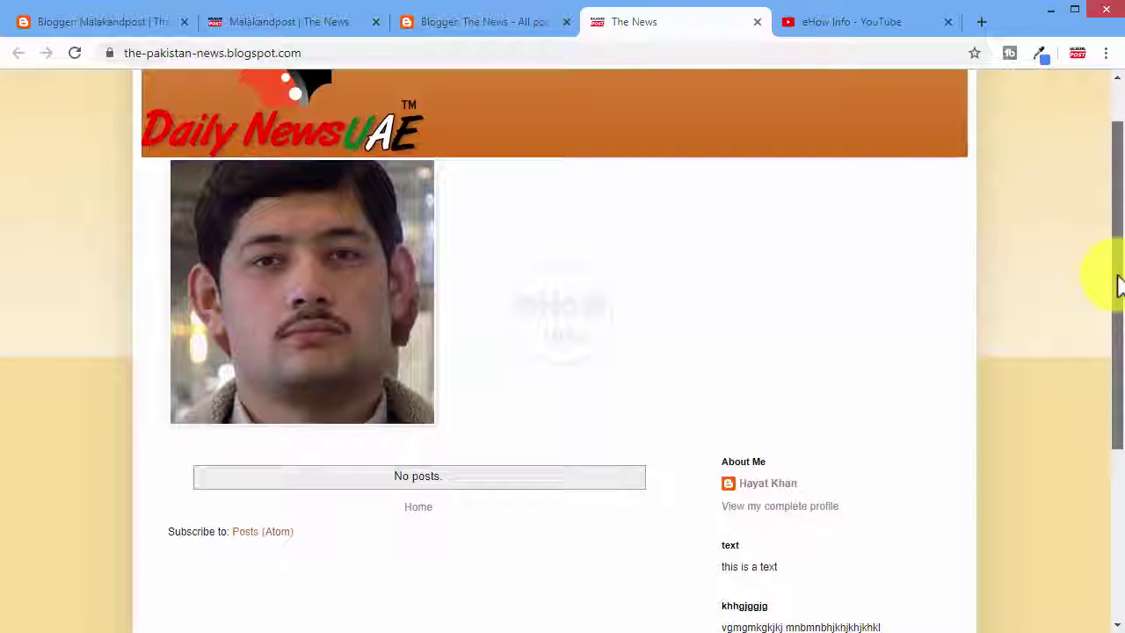
# - Examine the gadget layout of The News blog in Blogger, down to its footer sections
pyautogui.click(485, 22)
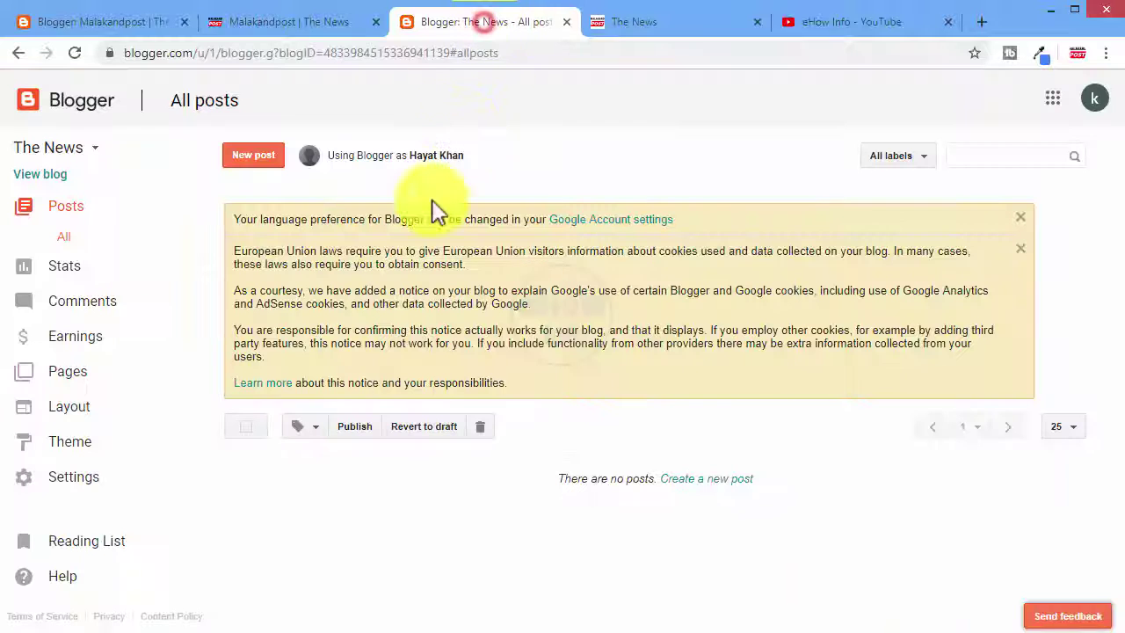
pyautogui.click(65, 406)
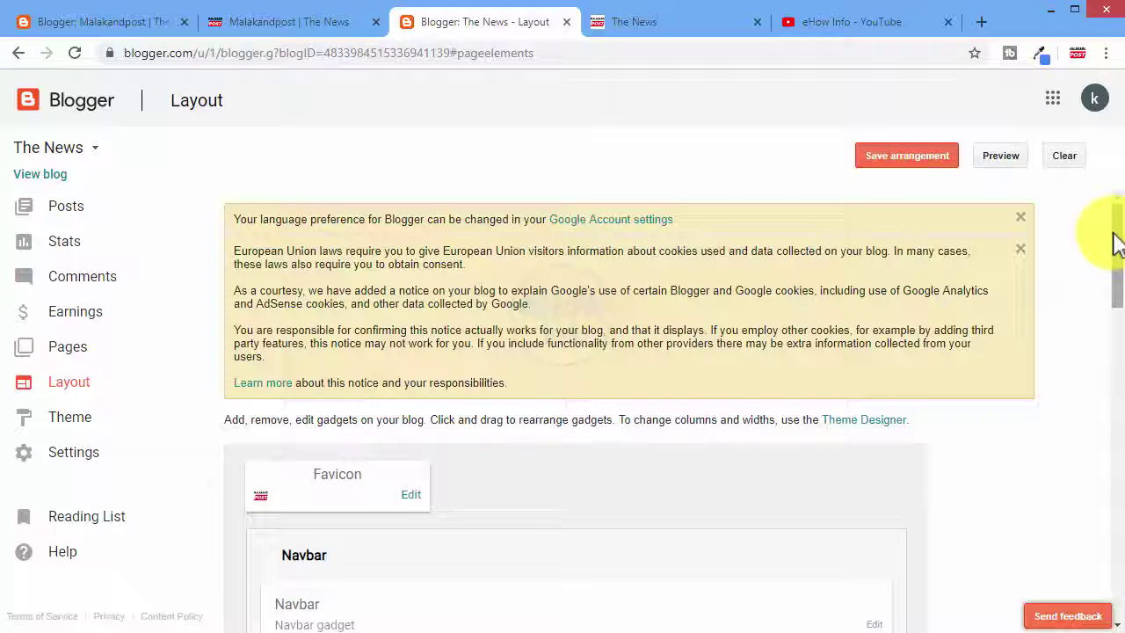
pyautogui.moveTo(1115, 242); pyautogui.dragTo(1115, 518)
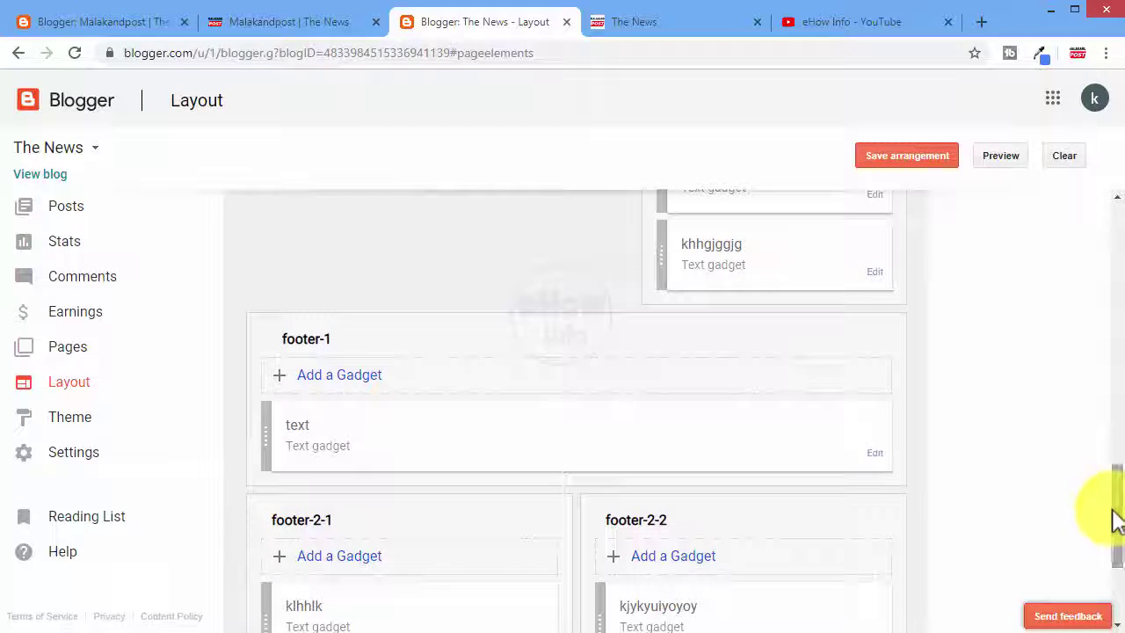
# - Create a new post on The News blog with the title "my first post"
pyautogui.click(66, 207)
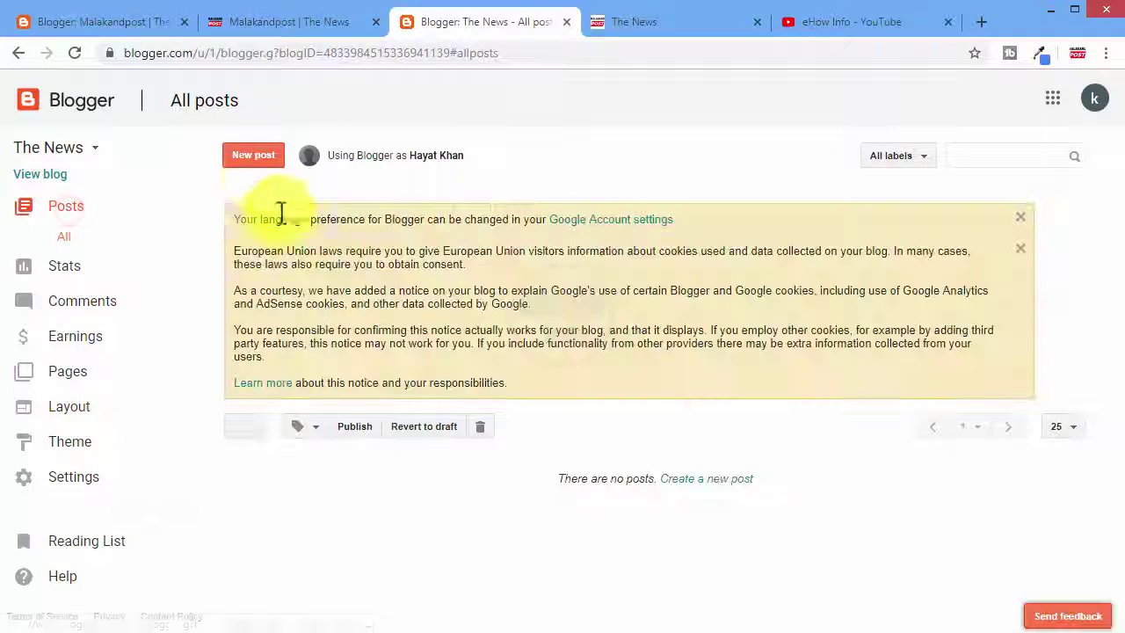
pyautogui.click(253, 157)
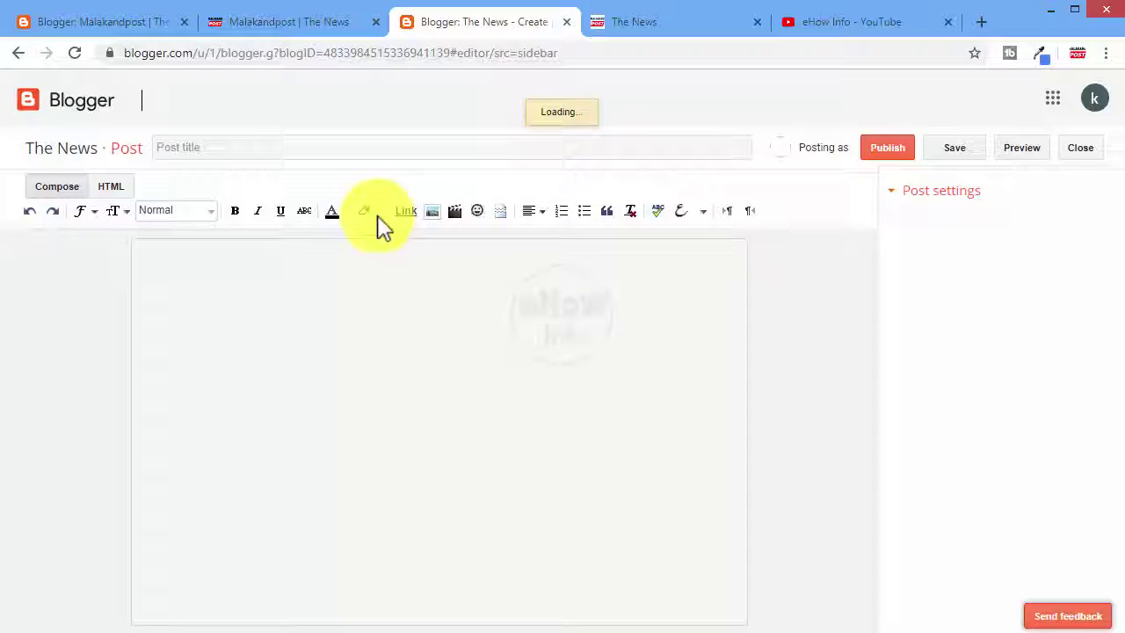
pyautogui.click(298, 149)
pyautogui.click(299, 147)
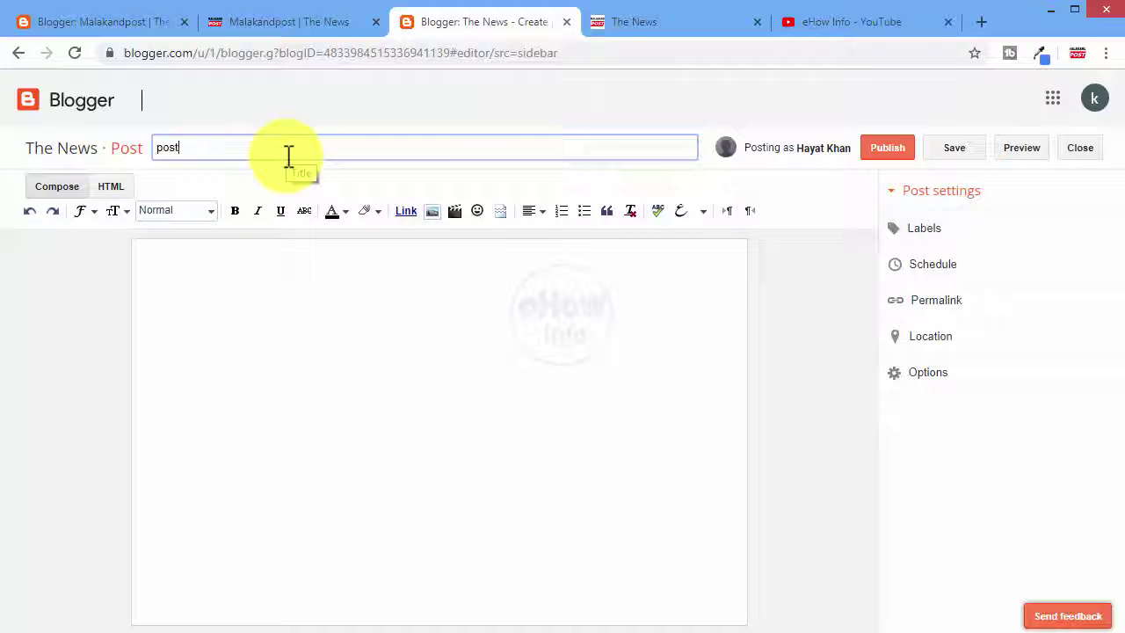
pyautogui.press('BackSpace')
pyautogui.press('BackSpace')
pyautogui.press('BackSpace')
pyautogui.press('BackSpace')
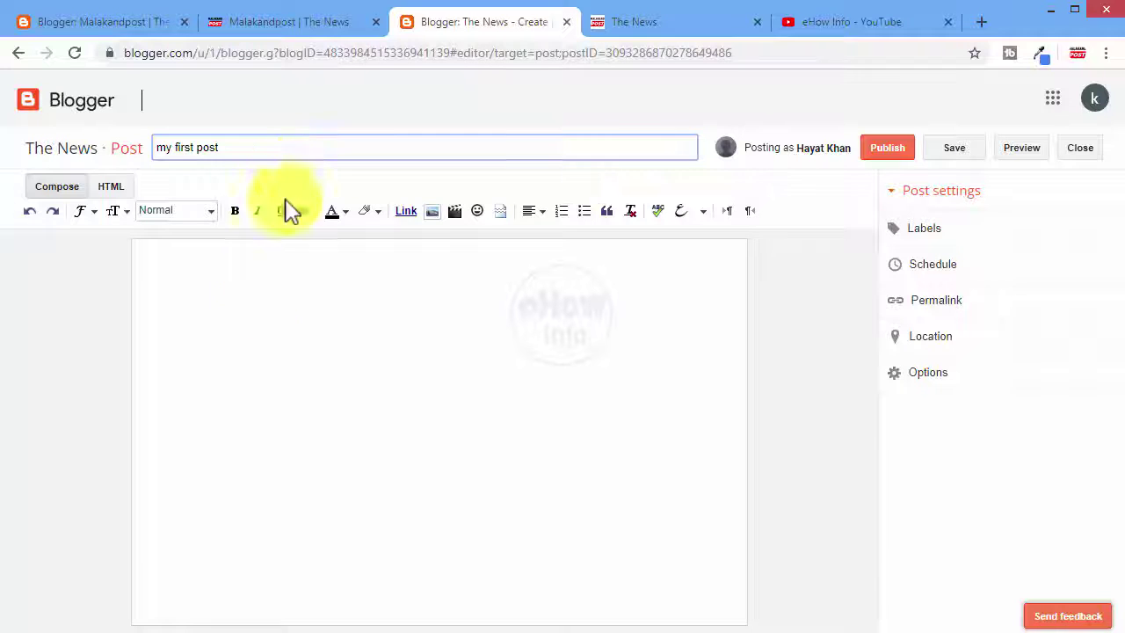
# - Upload the image "unnamed" from the Desktop and add it to the post body
pyautogui.click(249, 314)
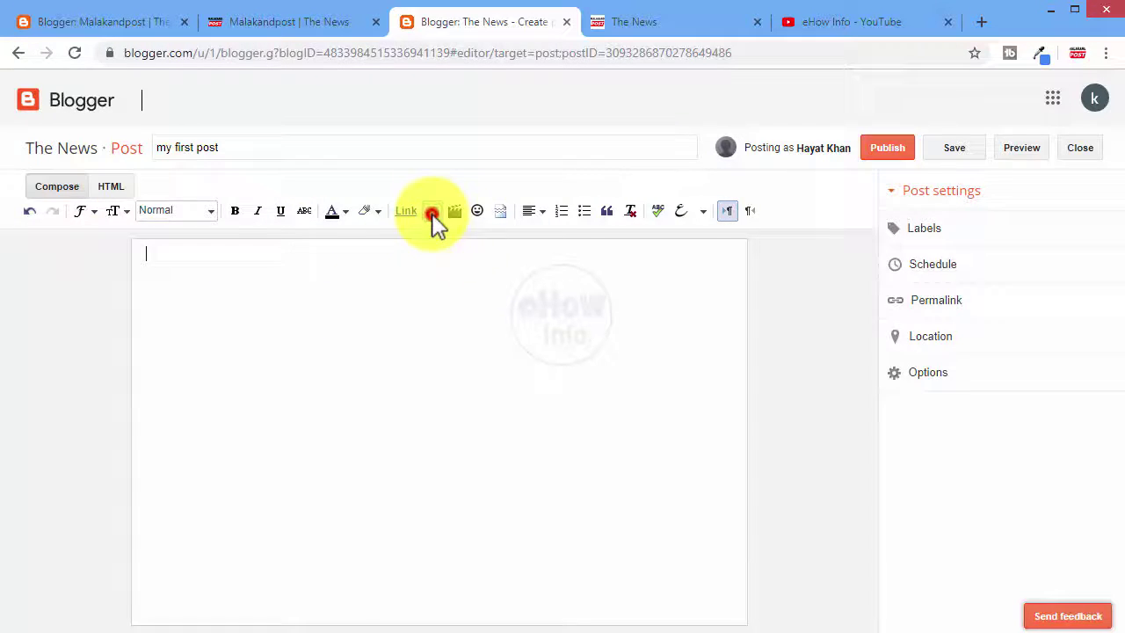
pyautogui.click(433, 211)
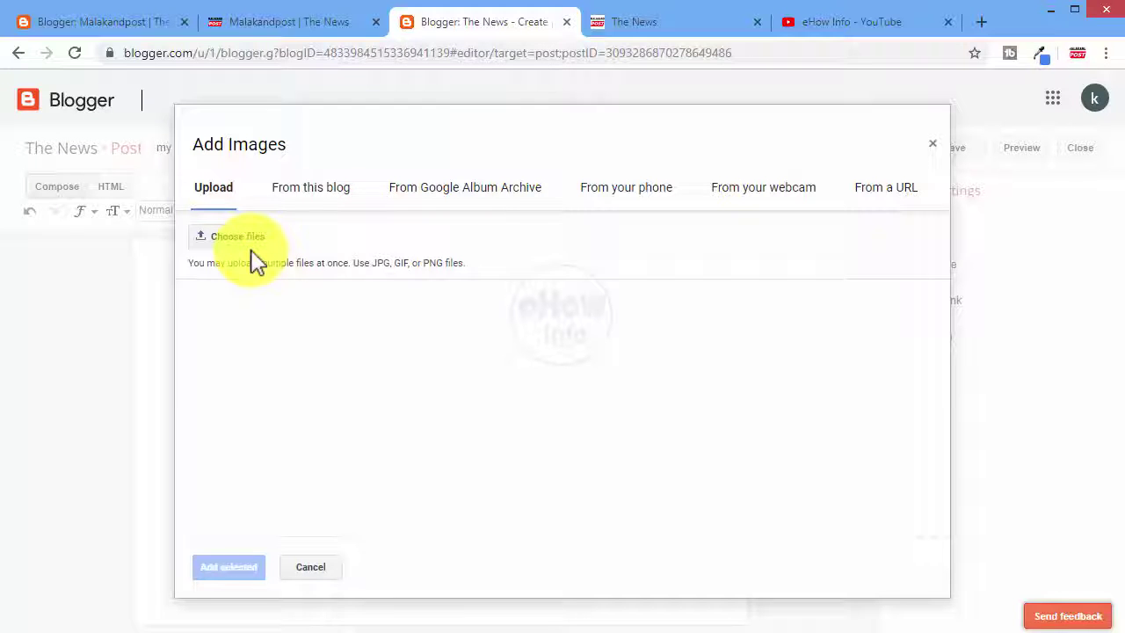
pyautogui.click(244, 237)
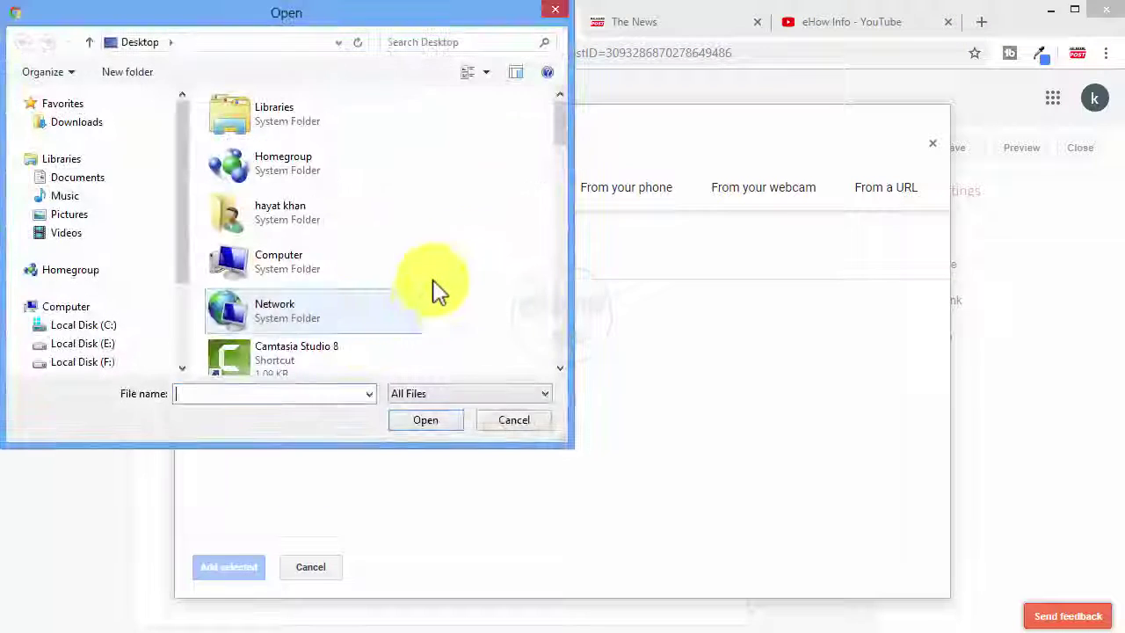
pyautogui.moveTo(563, 157); pyautogui.dragTo(582, 367)
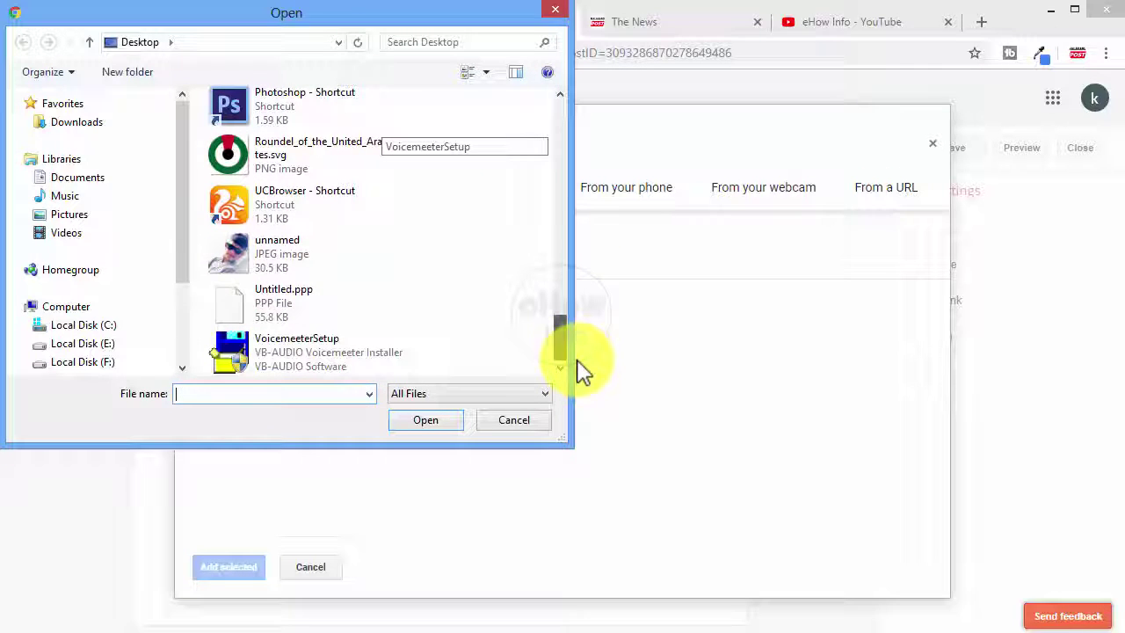
pyautogui.doubleClick(281, 255)
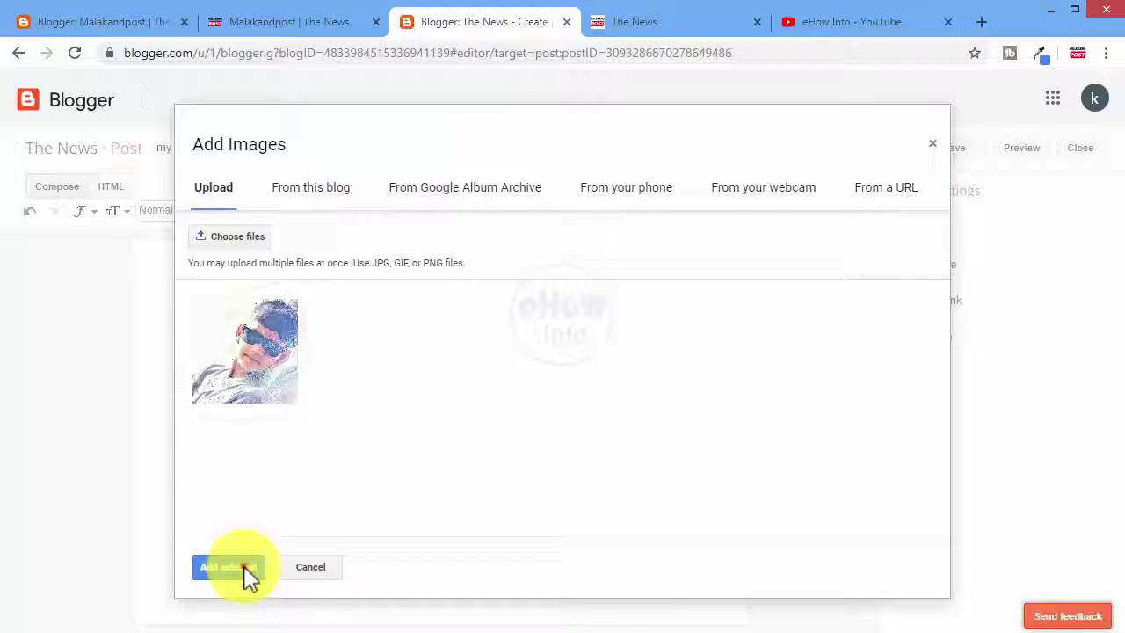
pyautogui.click(228, 567)
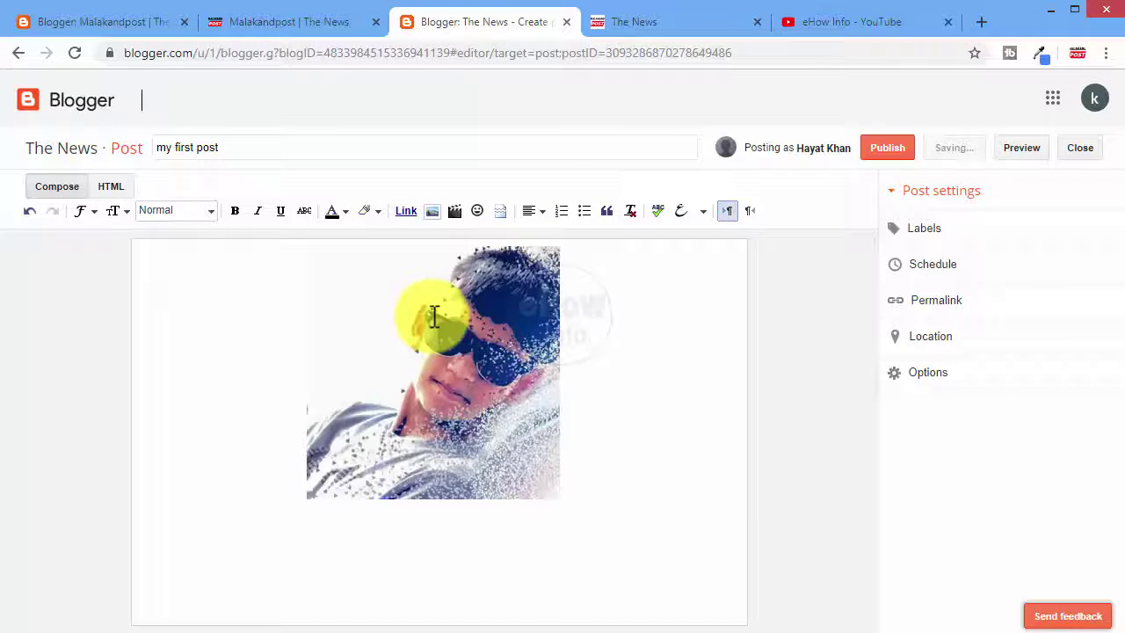
# - Try the X-Large size on the inserted image
pyautogui.click(433, 318)
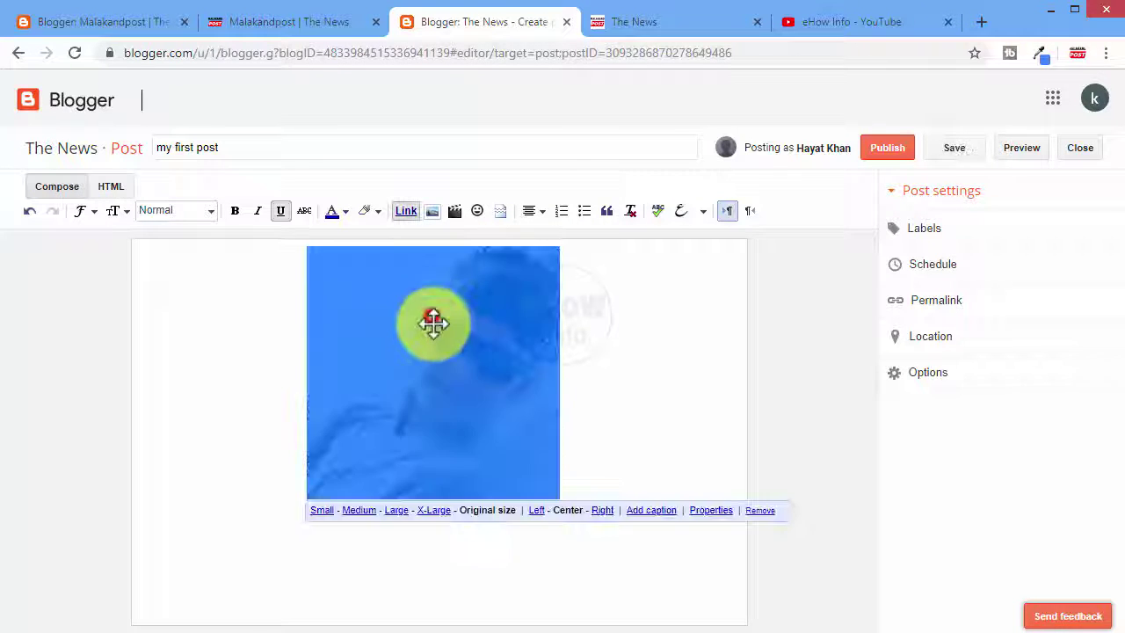
pyautogui.click(437, 511)
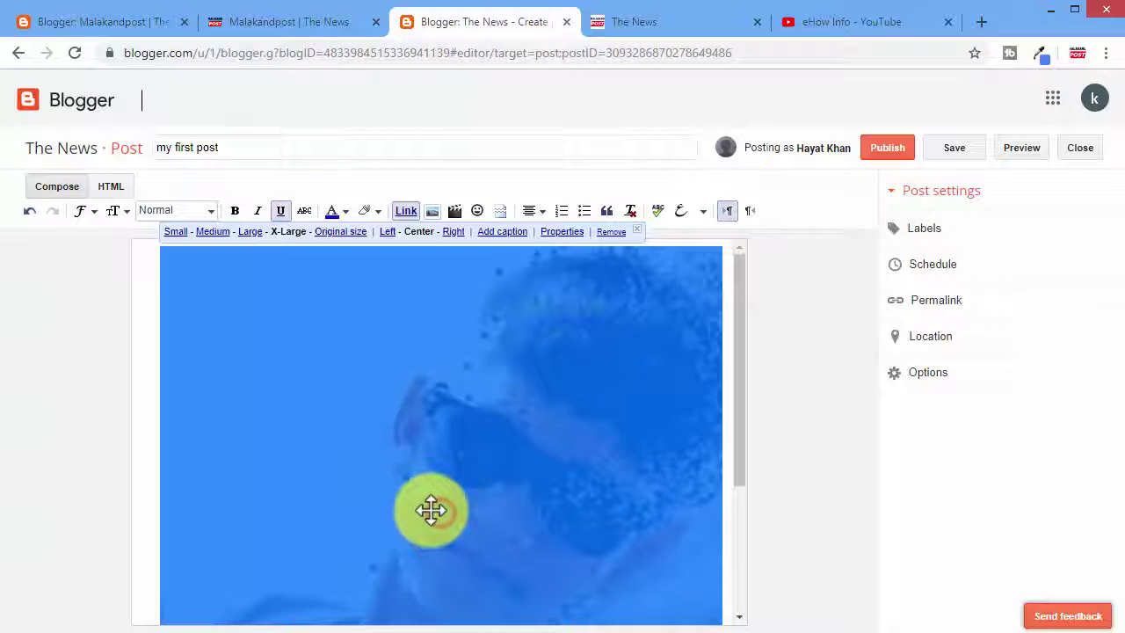
pyautogui.moveTo(741, 414); pyautogui.dragTo(744, 553)
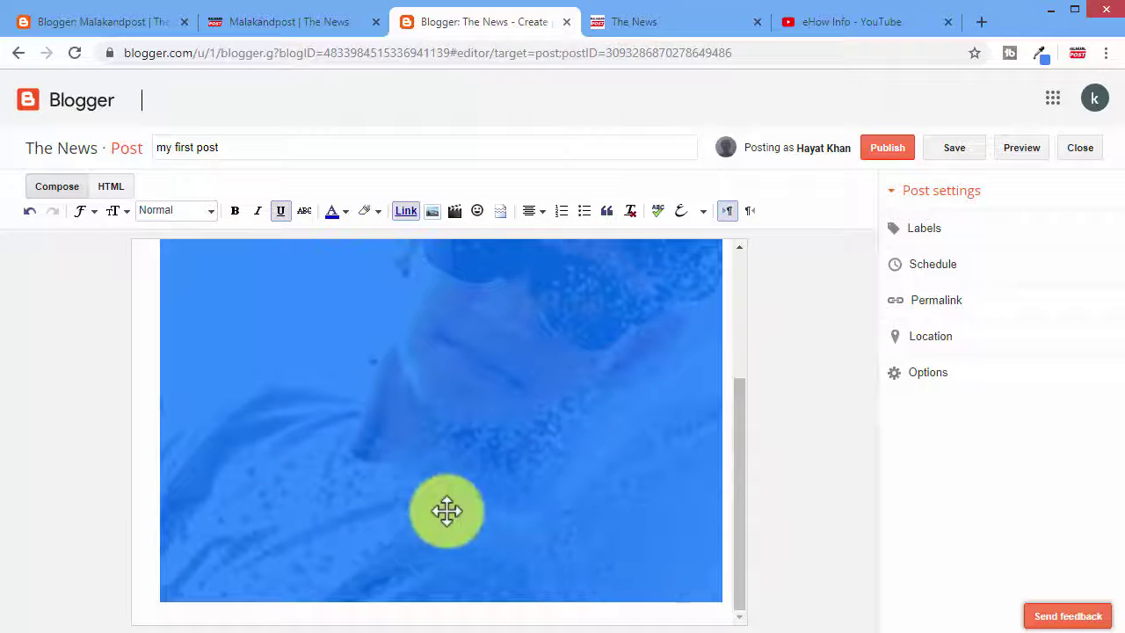
# - Set the inserted image's size to Large and deselect it
pyautogui.click(446, 510)
pyautogui.click(252, 613)
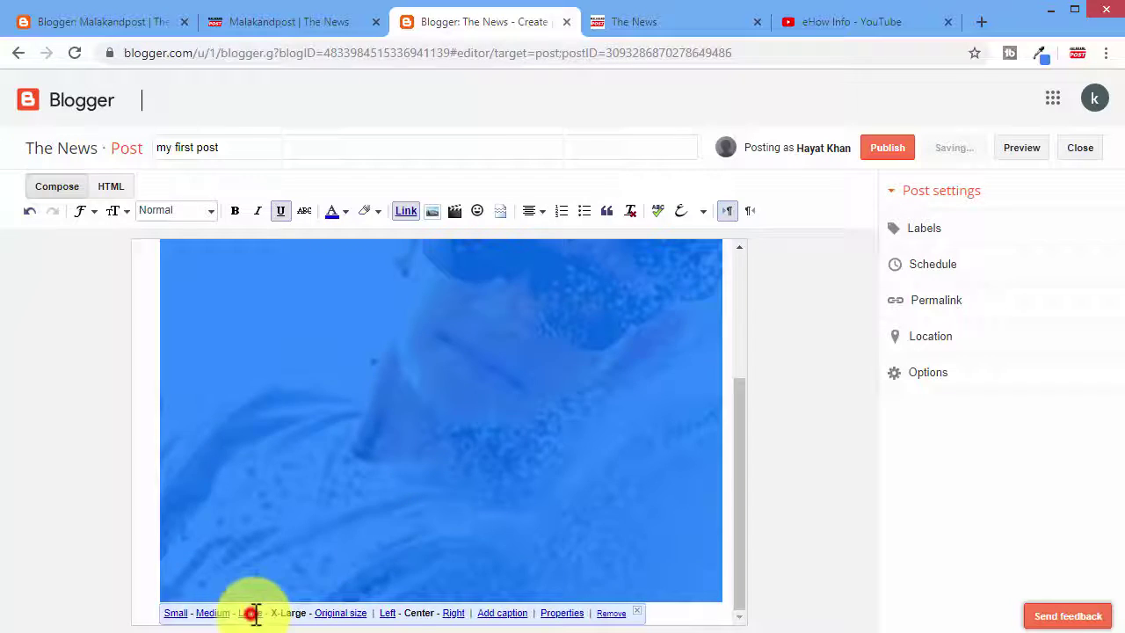
pyautogui.click(684, 396)
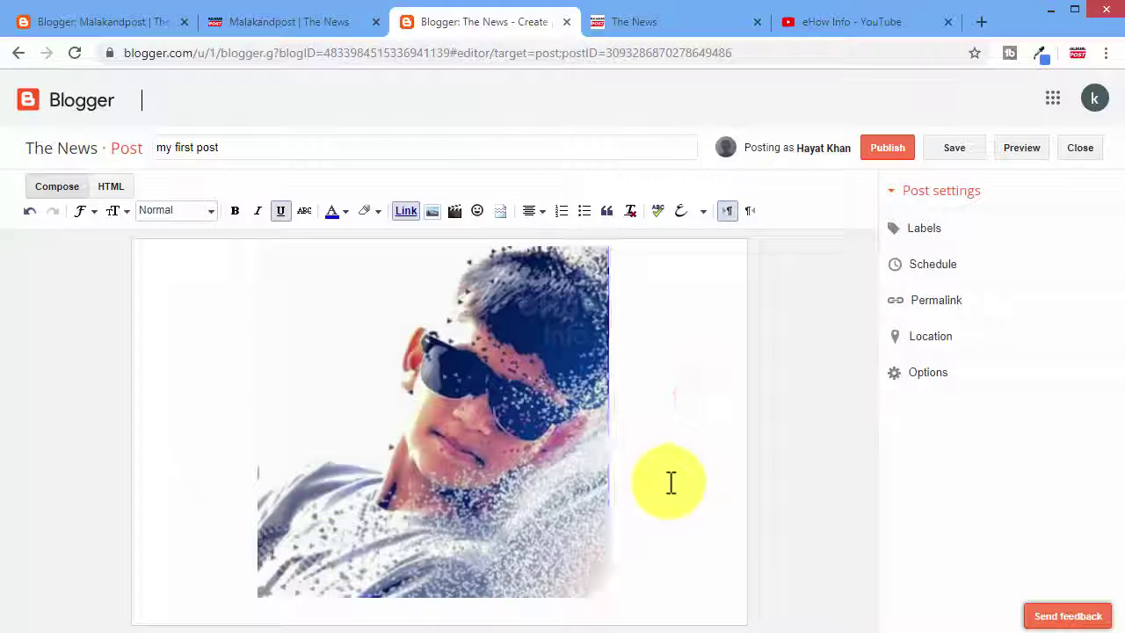
# - Add several blank lines below the image and enter the placeholder text "bbmnhbjkkykykutykutkututktkukut"
pyautogui.press('Return')
pyautogui.press('Return')
pyautogui.press('Return')
pyautogui.press('Return')
pyautogui.press('Return')
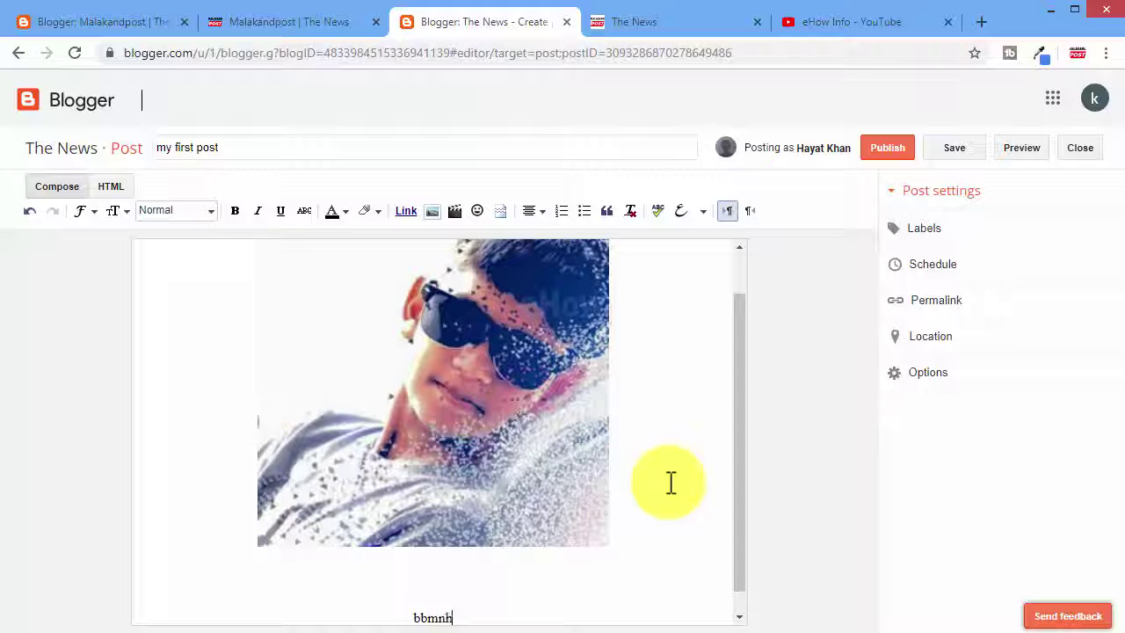
pyautogui.write('bbmnhbjkkykykutykutkututktkukut')
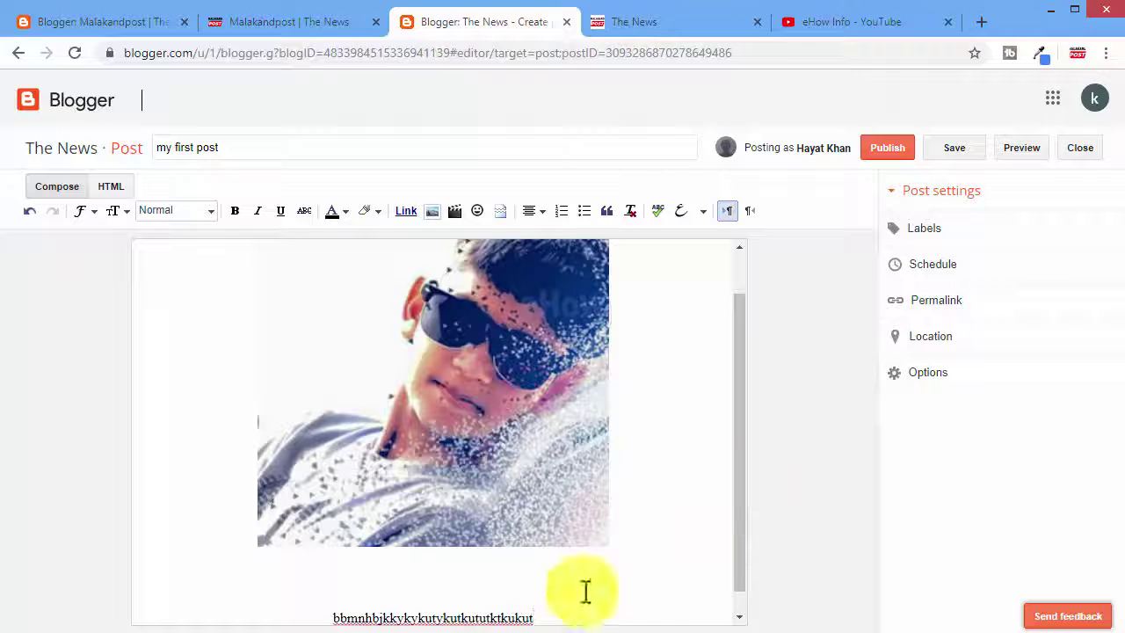
# - Format the placeholder line as a bold Subheading and add the text "gdfghjtjuytj6jutyjtju6tu76tjtgj5uj" below it
pyautogui.click(539, 613)
pyautogui.moveTo(513, 618); pyautogui.dragTo(337, 599)
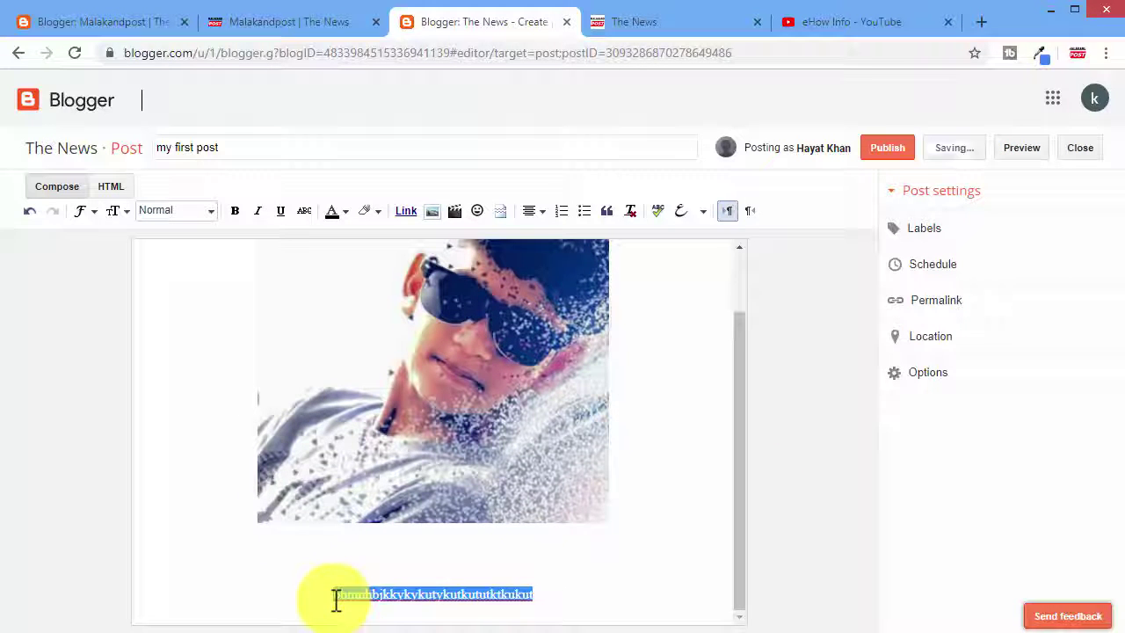
pyautogui.click(234, 214)
pyautogui.click(209, 211)
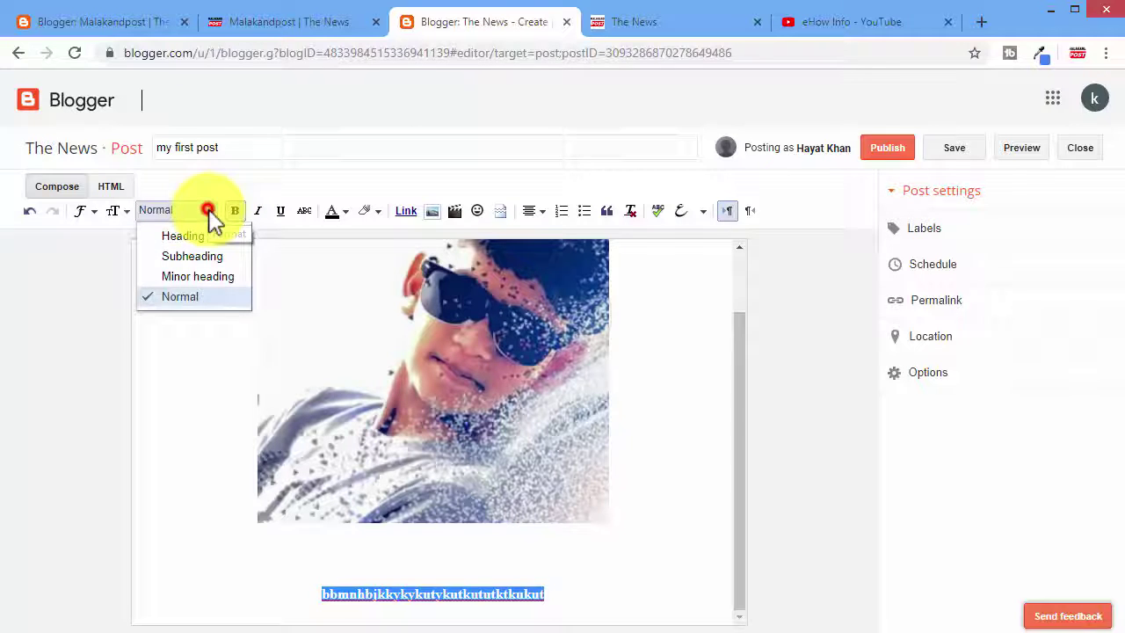
pyautogui.click(199, 256)
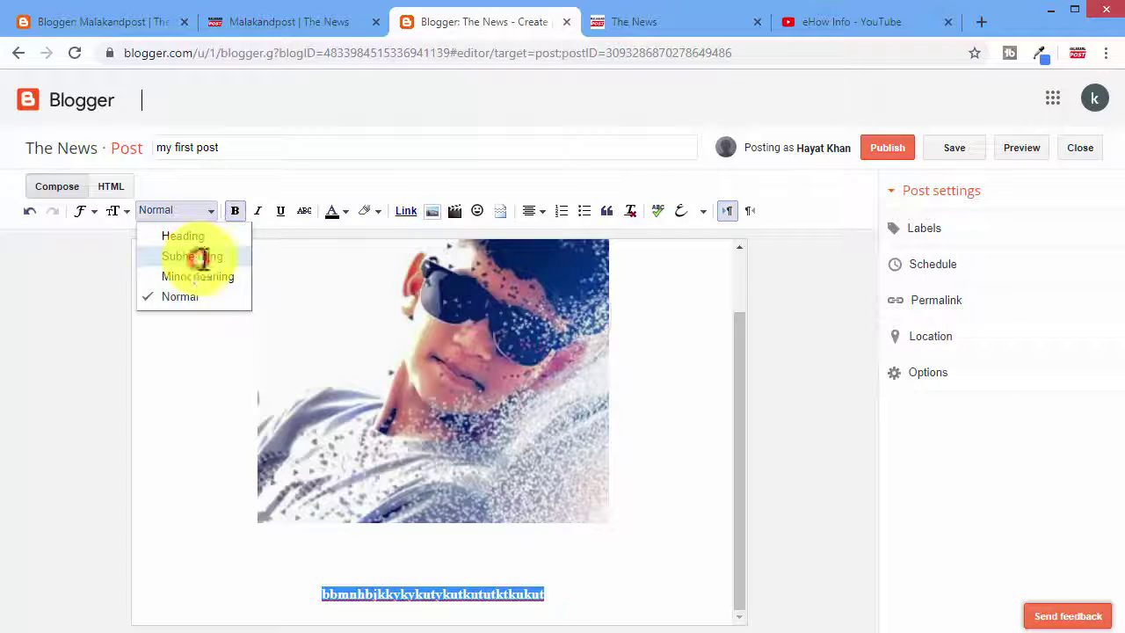
pyautogui.click(624, 611)
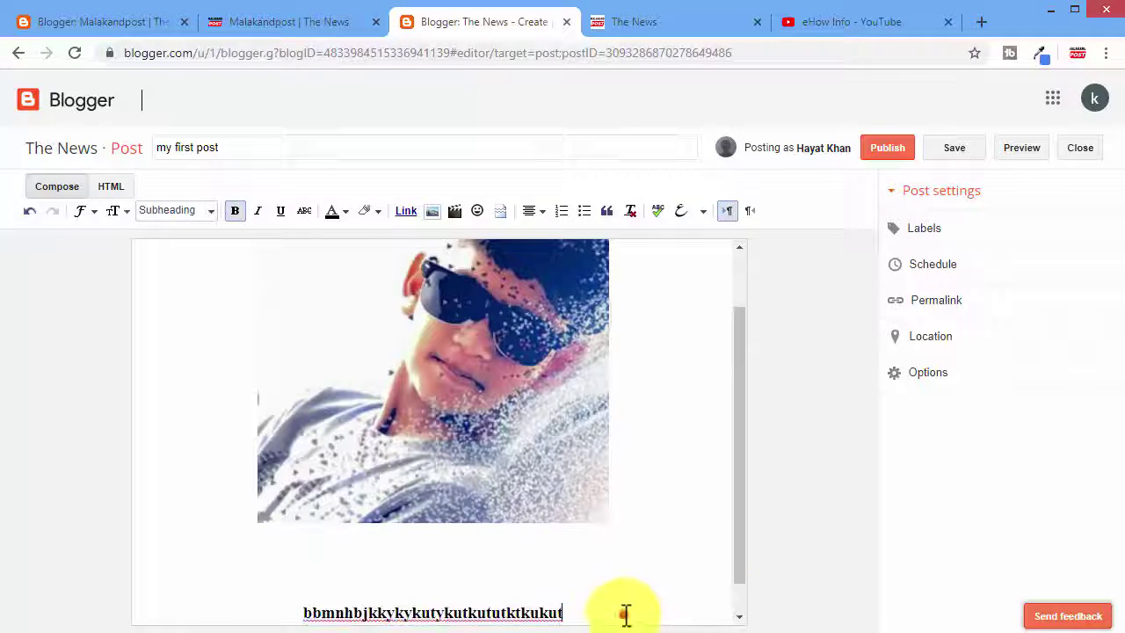
pyautogui.press('Return')
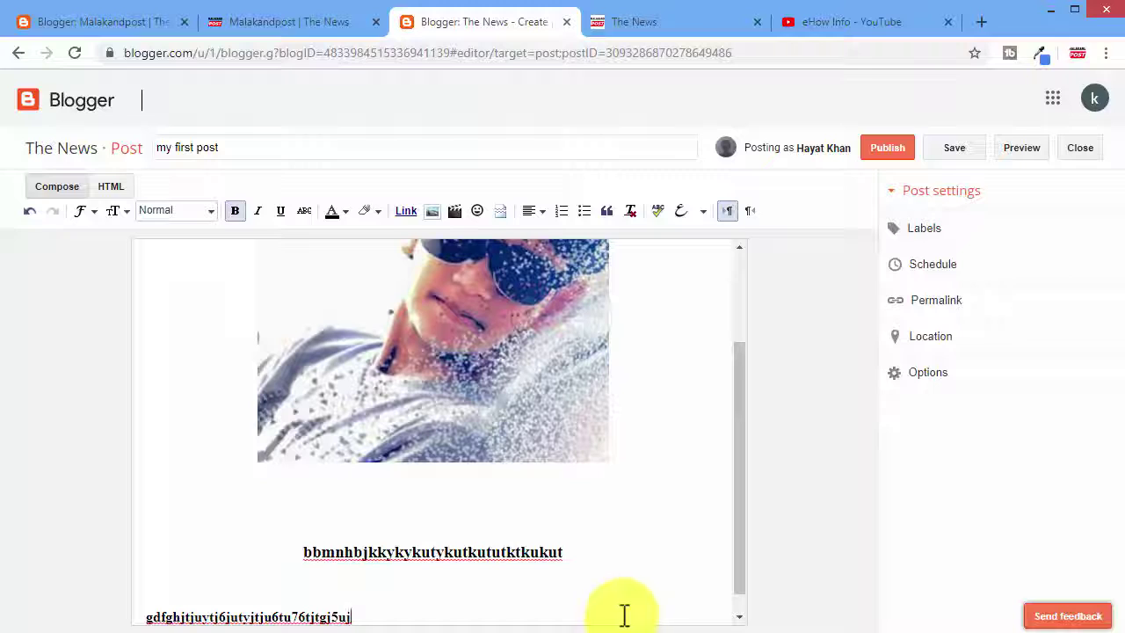
# - Assign the labels "post,images,news" to the post and publish it
pyautogui.click(934, 244)
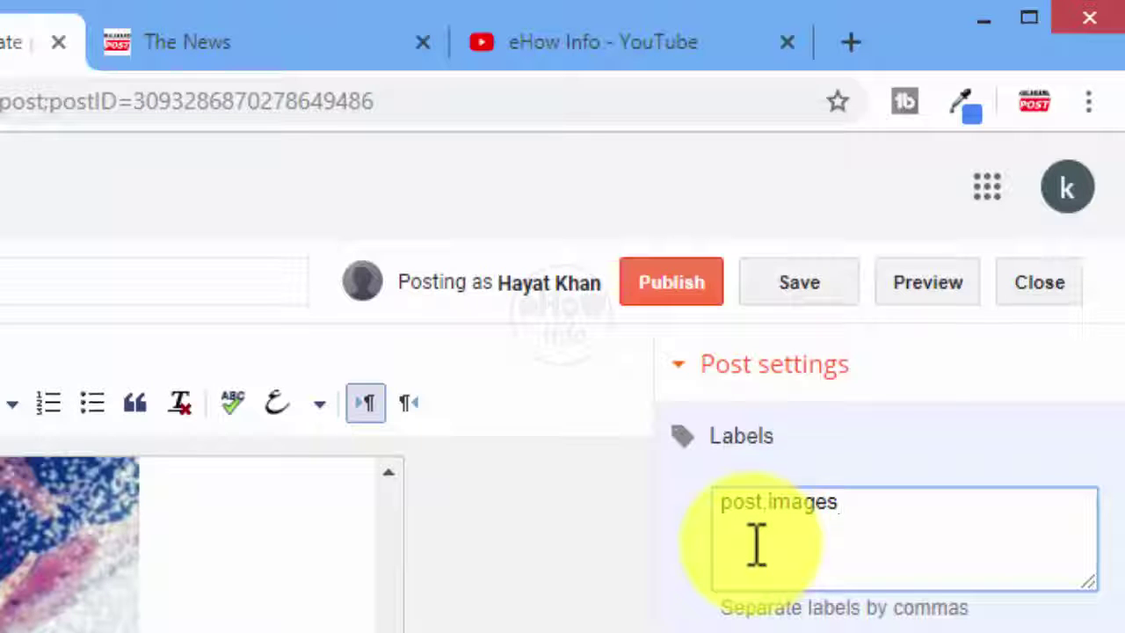
pyautogui.write('ews')
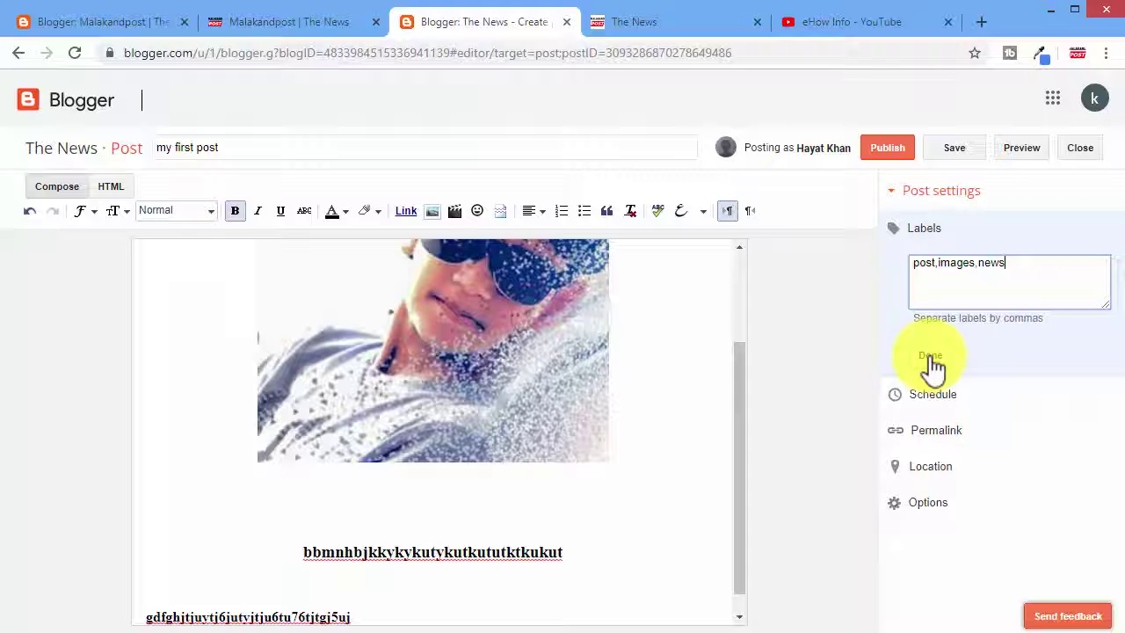
pyautogui.click(930, 359)
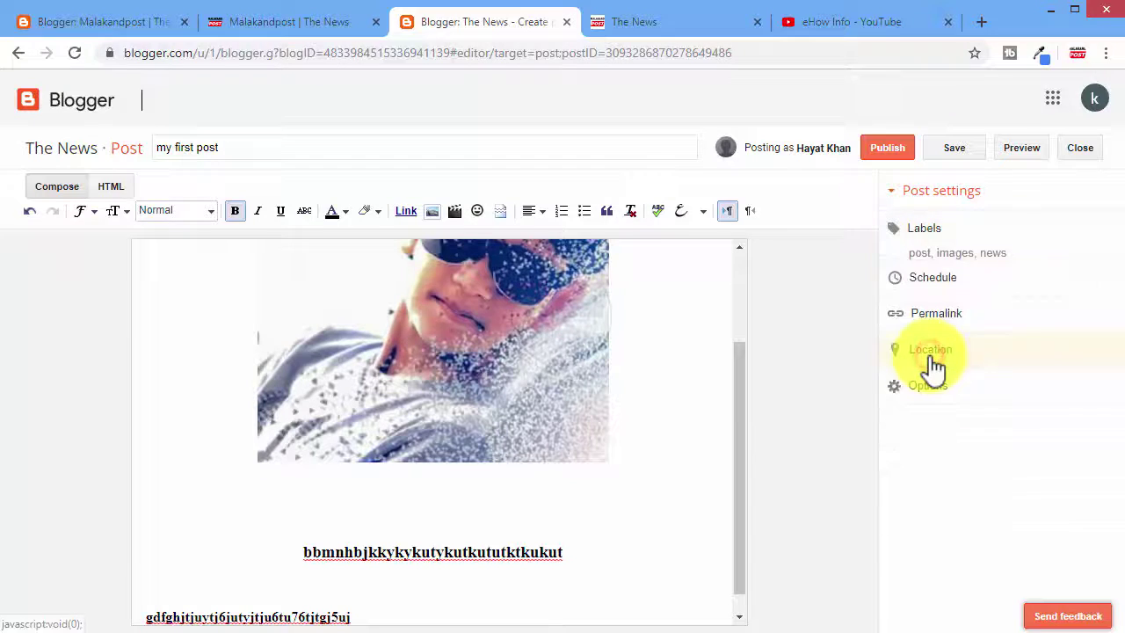
pyautogui.click(892, 150)
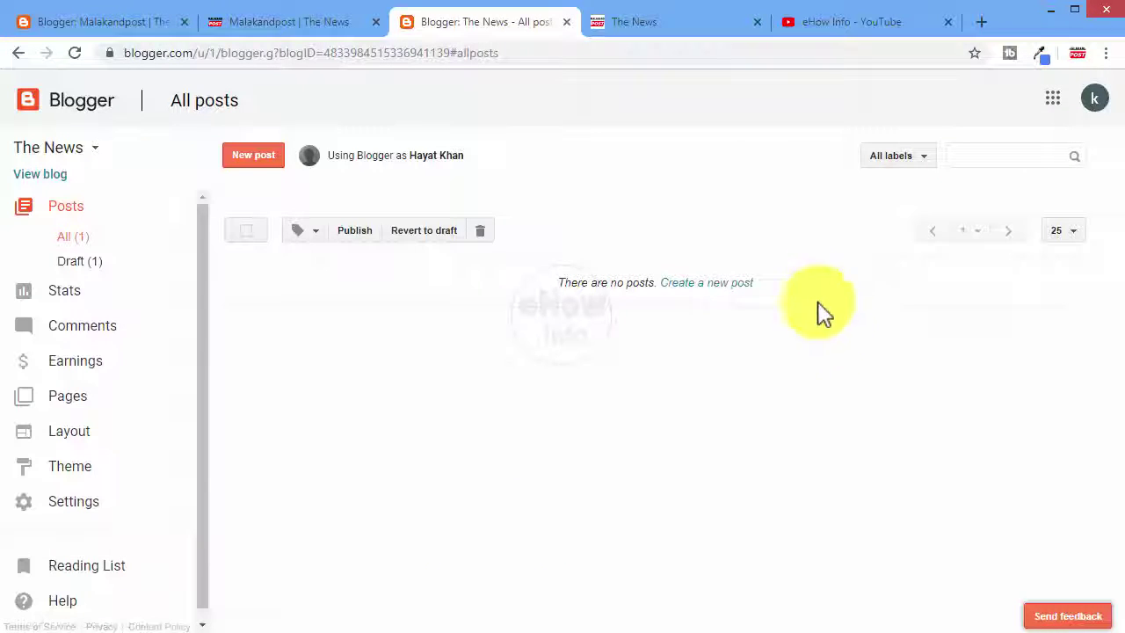
# - Reload the live blog page The News and view the published post
pyautogui.click(651, 24)
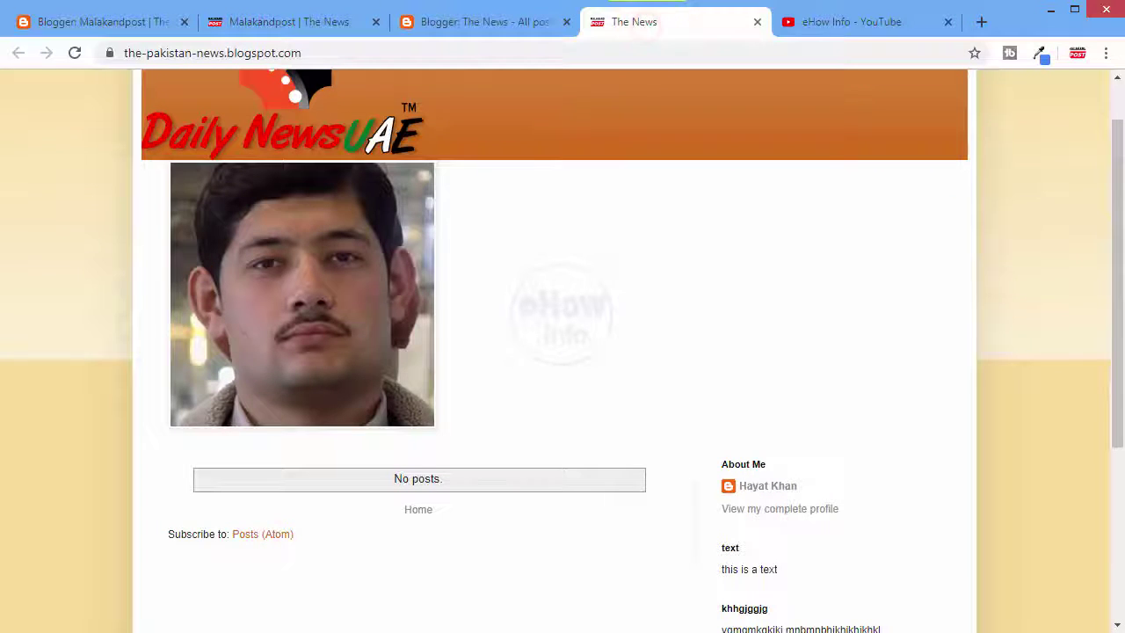
pyautogui.click(75, 54)
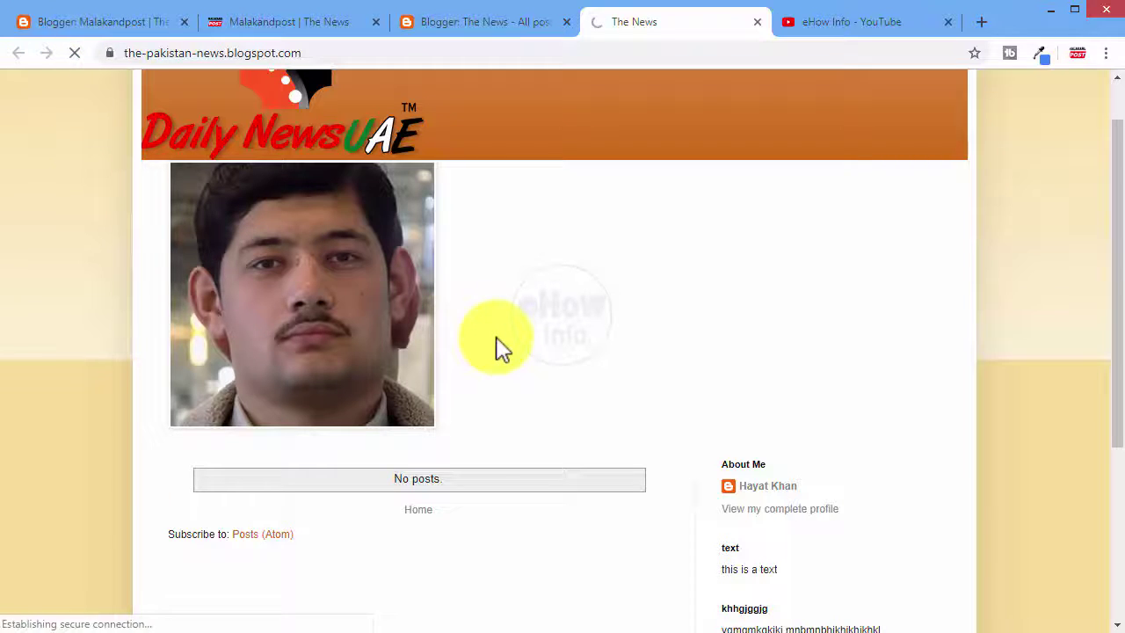
pyautogui.scroll(-3, 497, 387)
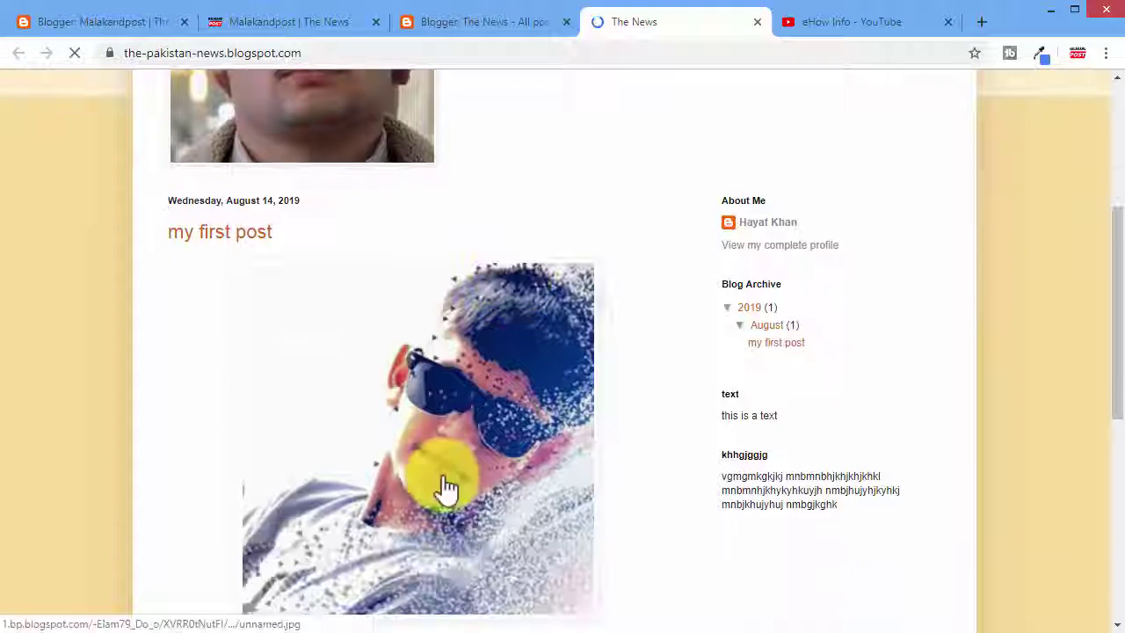
# - Look through the published post "my first post" on the live blog, including its image, text and labels line
pyautogui.scroll(-1, 553, 398)
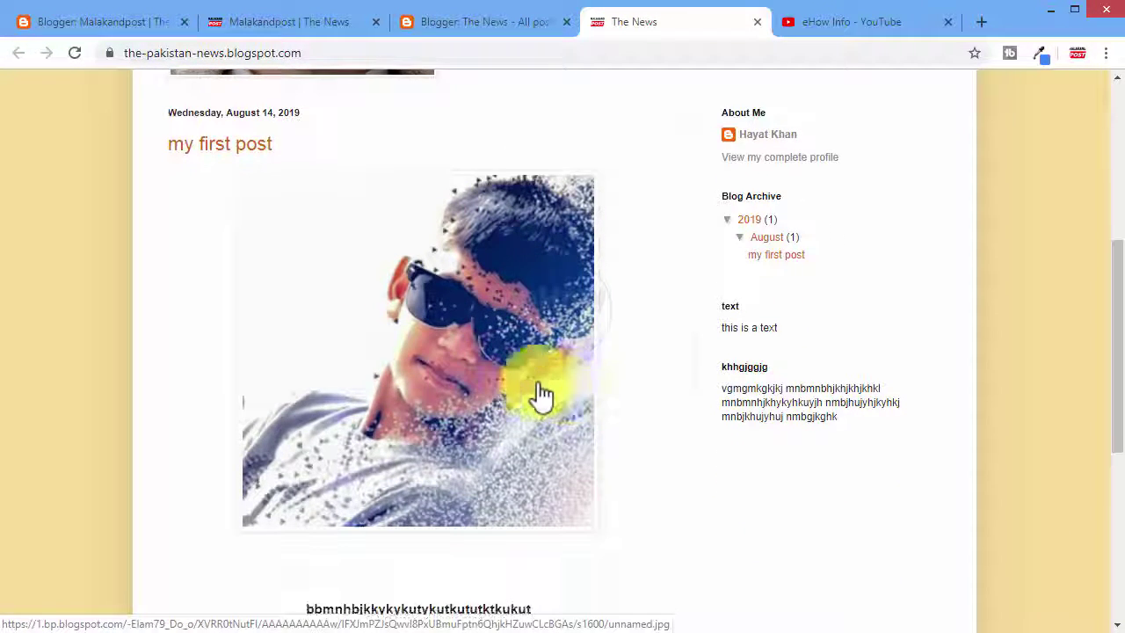
pyautogui.scroll(-3, 660, 401)
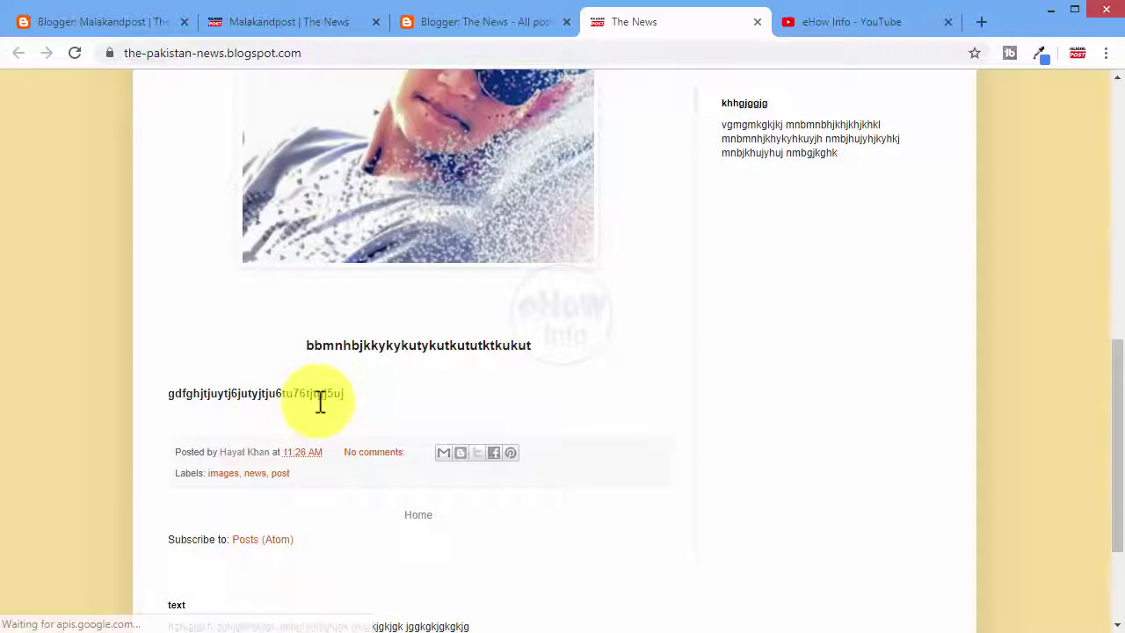
pyautogui.scroll(4, 657, 338)
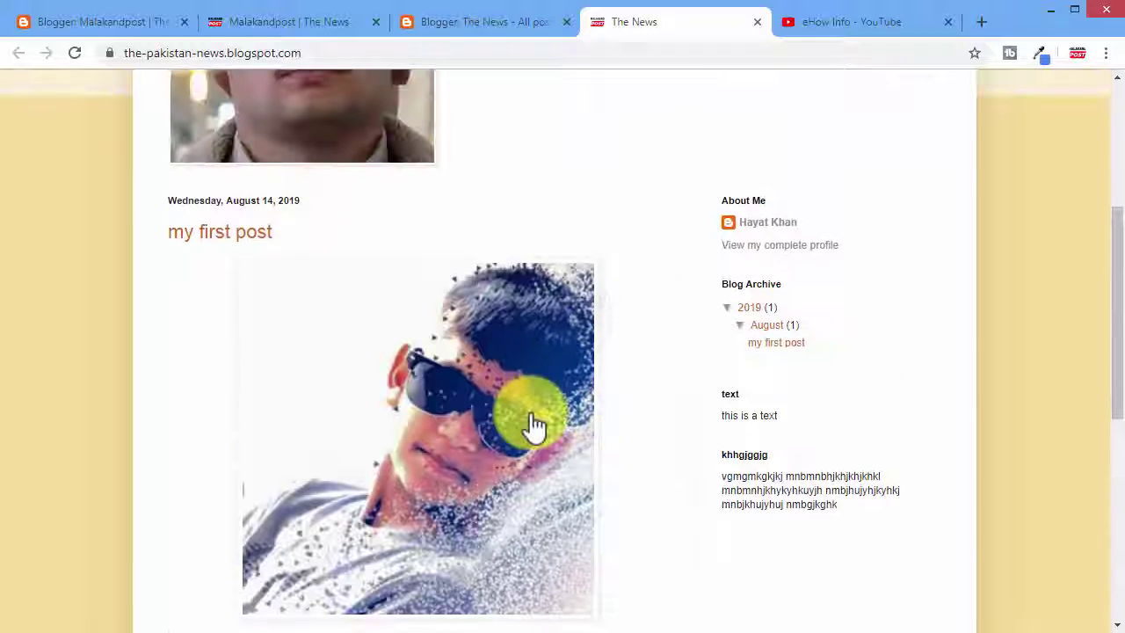
pyautogui.scroll(2, 649, 317)
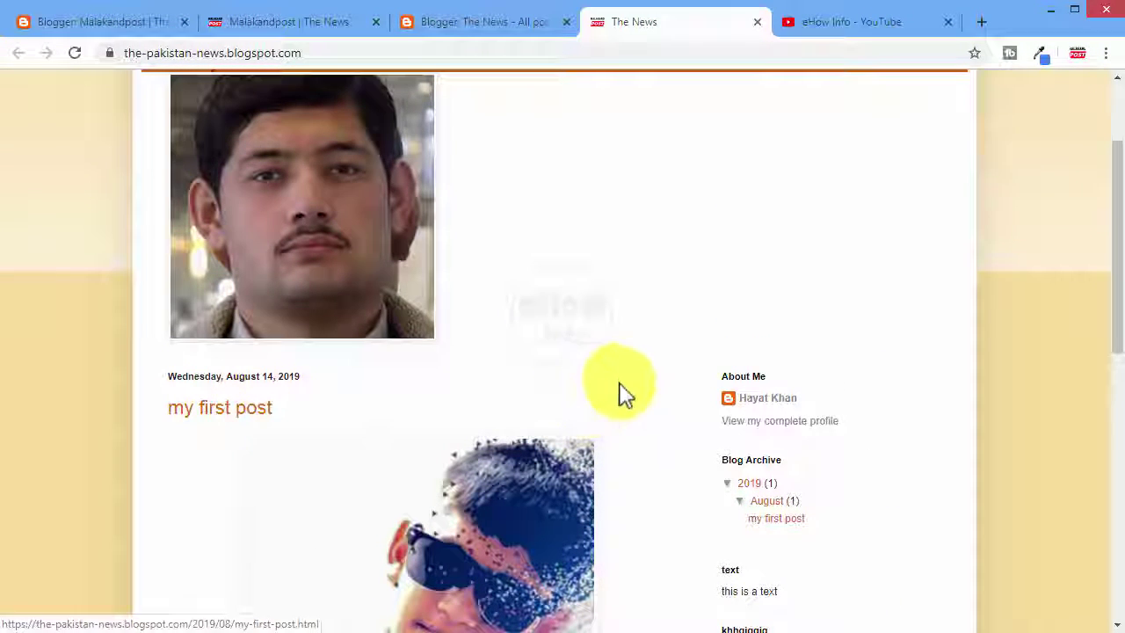
pyautogui.scroll(-2, 626, 387)
pyautogui.scroll(-3, 628, 384)
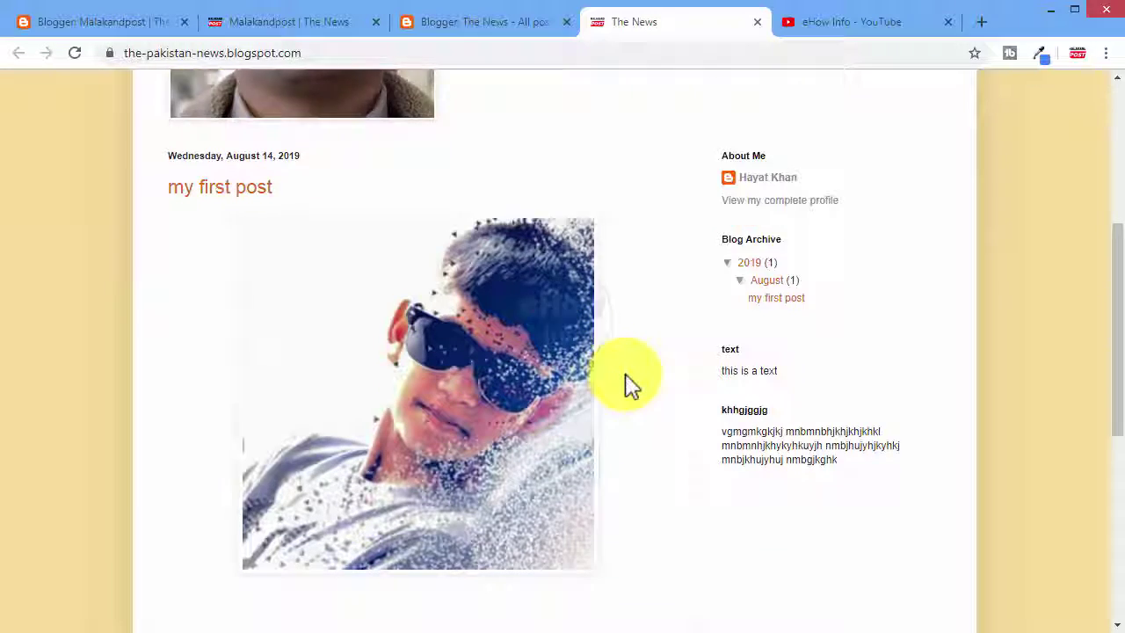
pyautogui.scroll(4, 628, 383)
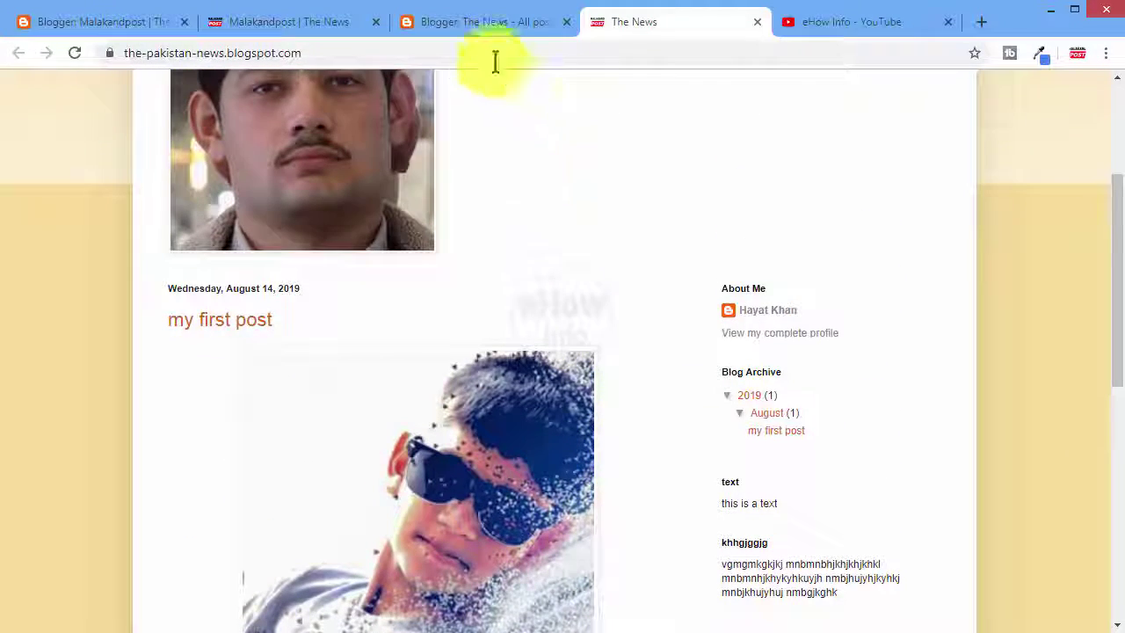
# - Add a Labels gadget to sidebar-right-1 in the blog's layout, showing all labels alphabetically as a list, and save it
pyautogui.click(475, 26)
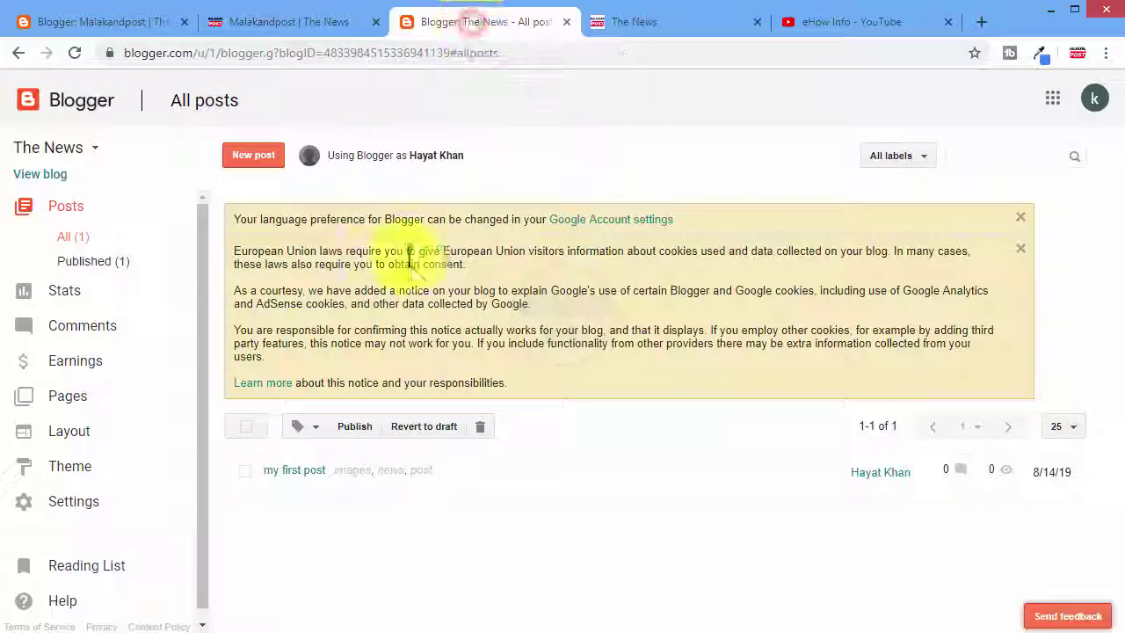
pyautogui.click(93, 437)
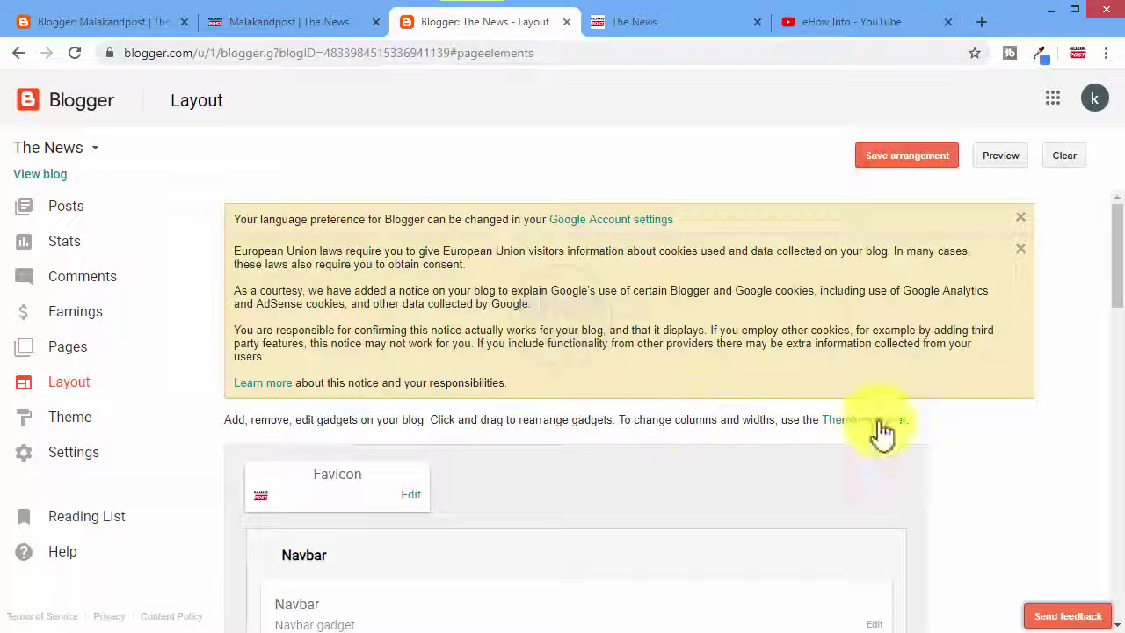
pyautogui.moveTo(1118, 264); pyautogui.dragTo(1115, 475)
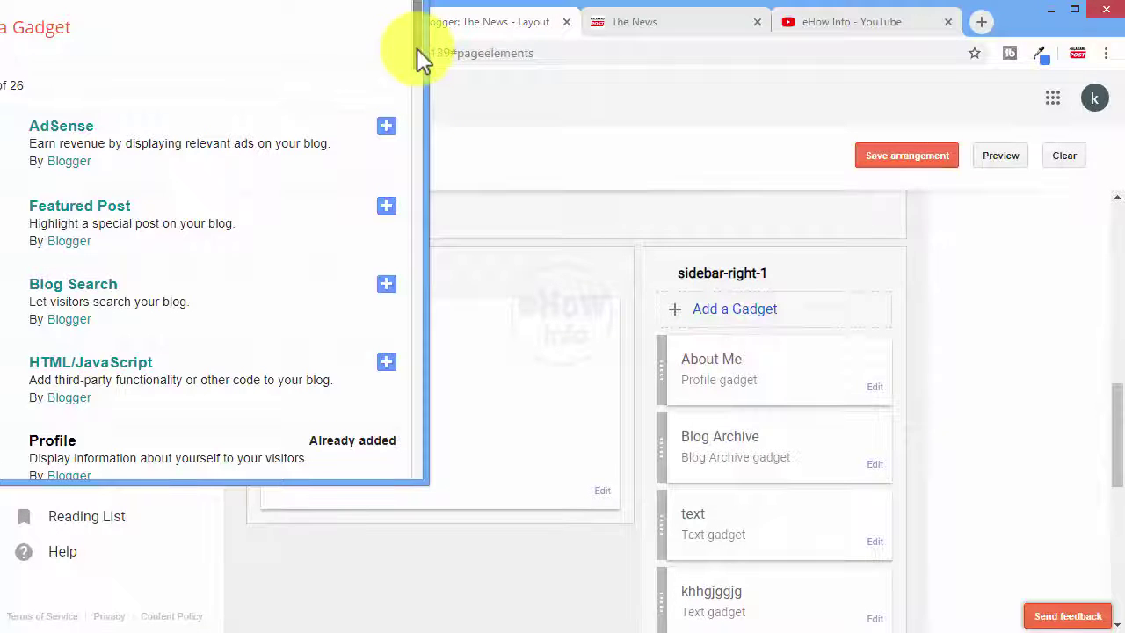
pyautogui.moveTo(333, 0); pyautogui.dragTo(438, 55)
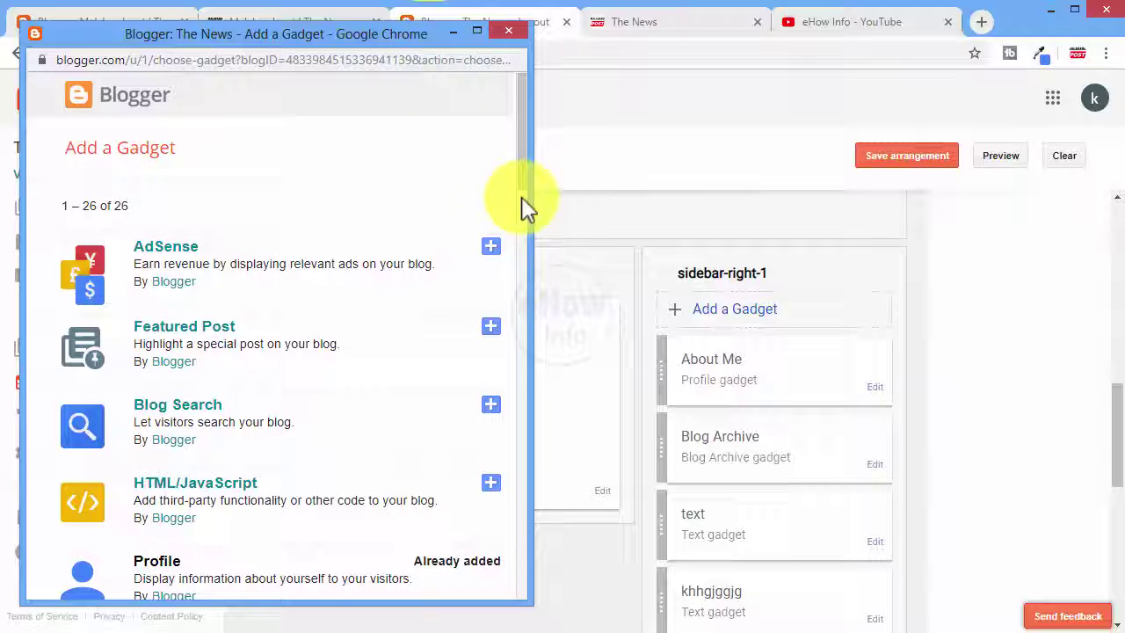
pyautogui.moveTo(523, 167); pyautogui.dragTo(522, 326)
pyautogui.click(489, 341)
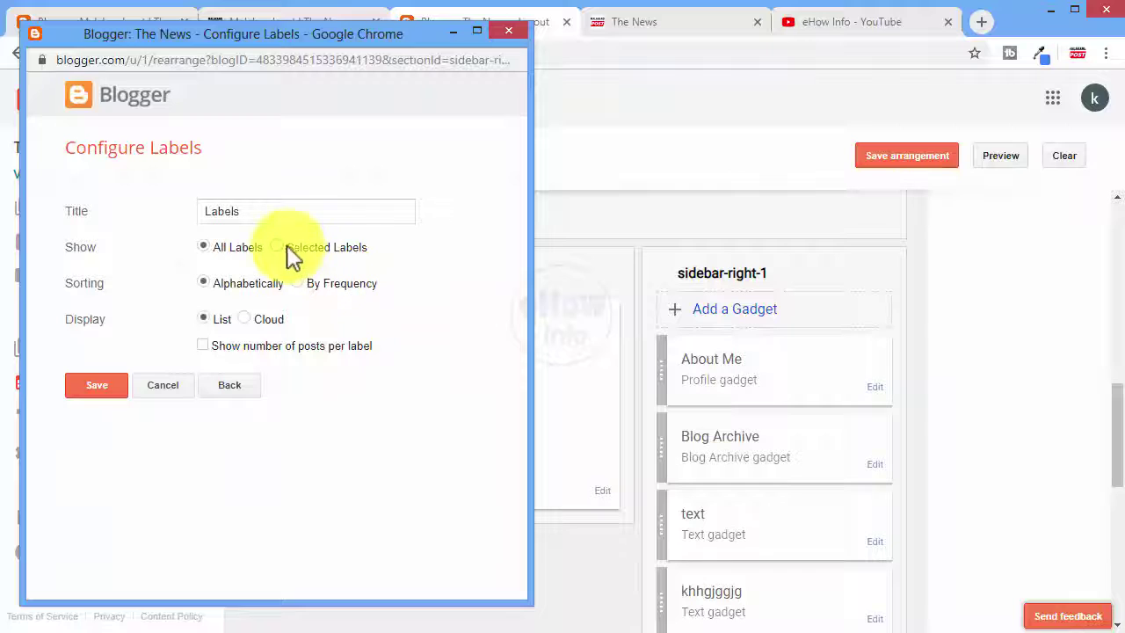
pyautogui.click(98, 386)
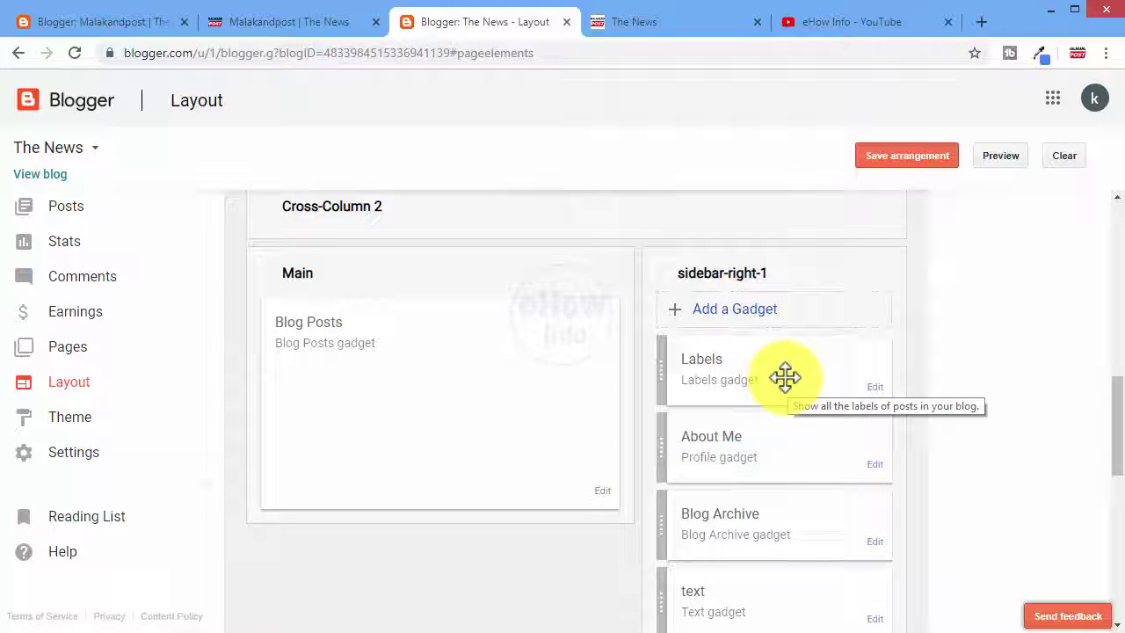
# - Move the Labels gadget between the Blog Archive and text gadgets, and save the layout arrangement
pyautogui.moveTo(783, 377); pyautogui.dragTo(783, 535)
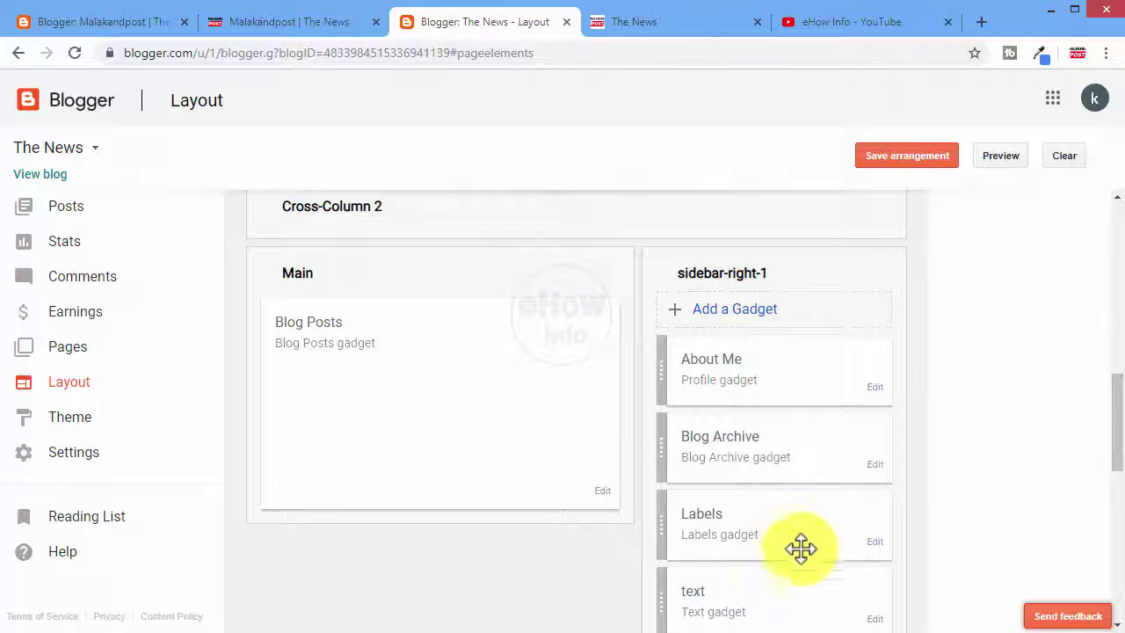
pyautogui.click(925, 167)
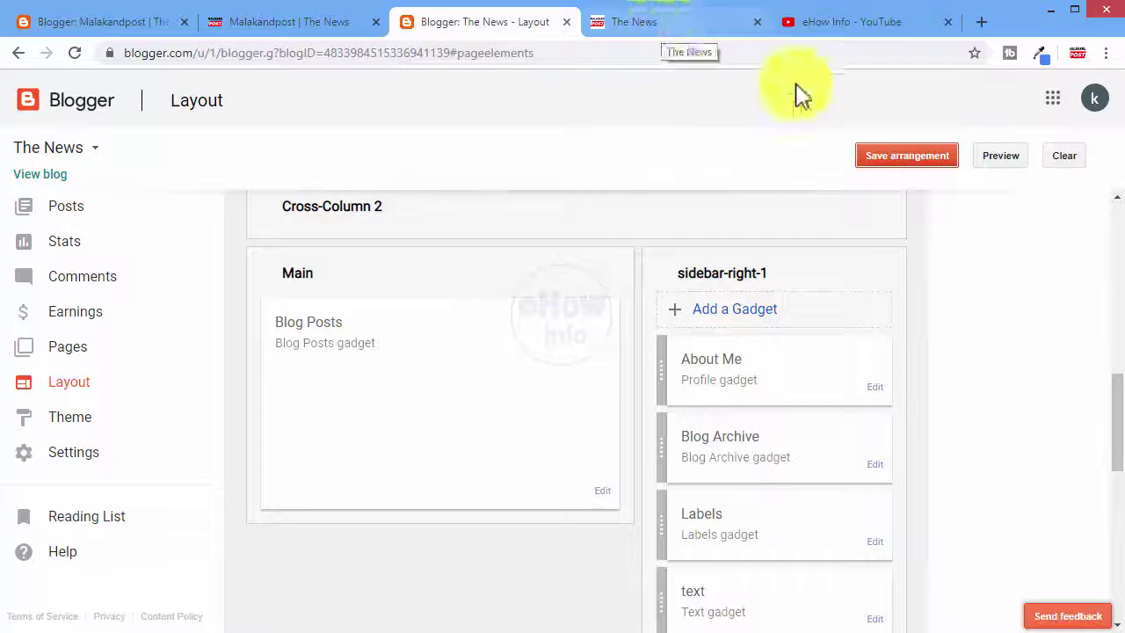
pyautogui.click(893, 158)
# - Reload the live blog and check the Labels gadget in its sidebar
pyautogui.click(622, 31)
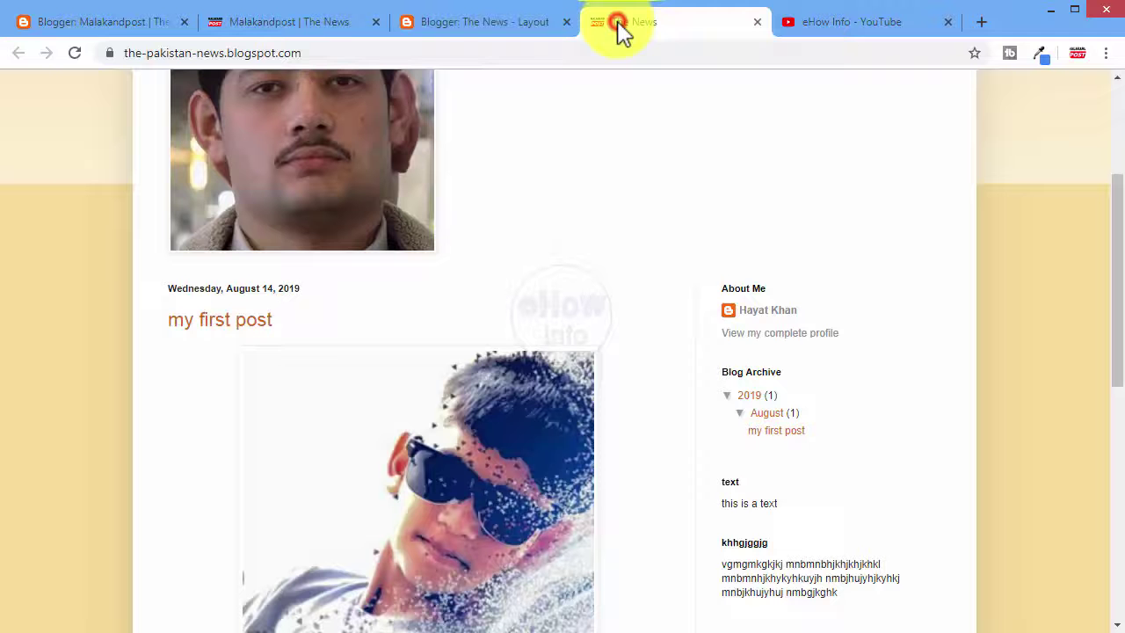
pyautogui.click(76, 53)
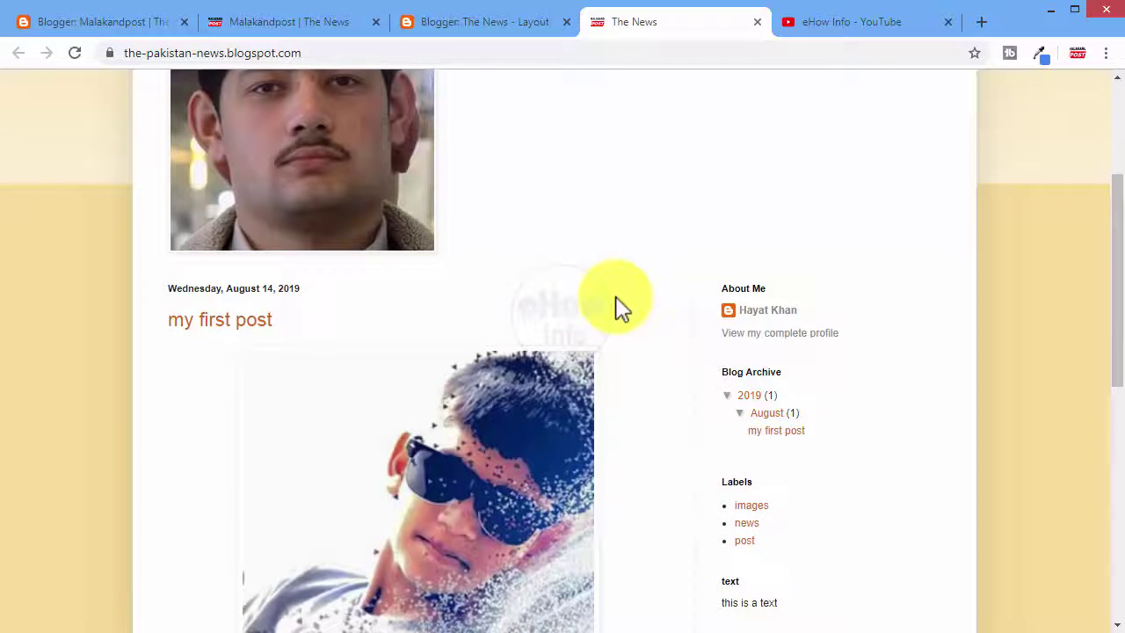
pyautogui.click(74, 53)
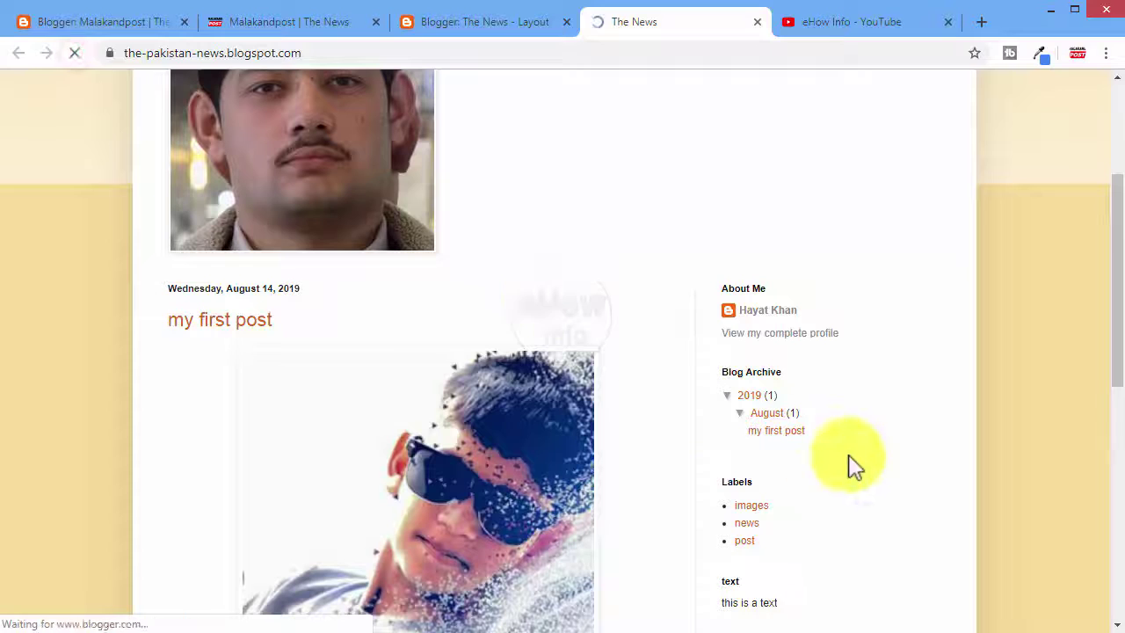
pyautogui.scroll(-1, 890, 347)
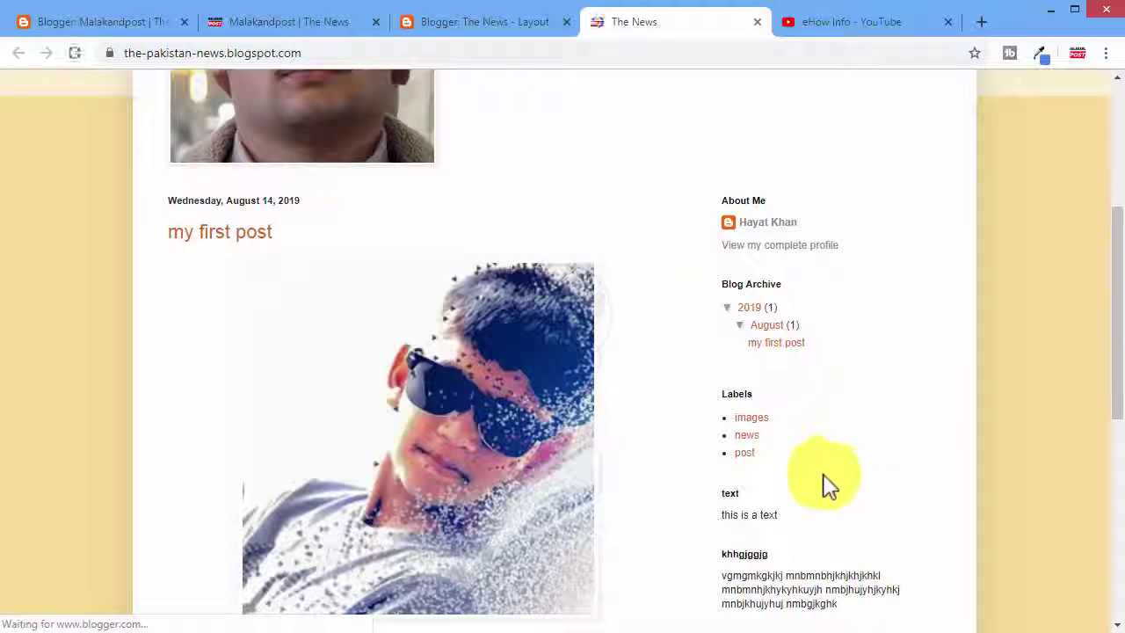
# - View the live blog's posts filtered by the label "news" and by the label "post"
pyautogui.click(747, 435)
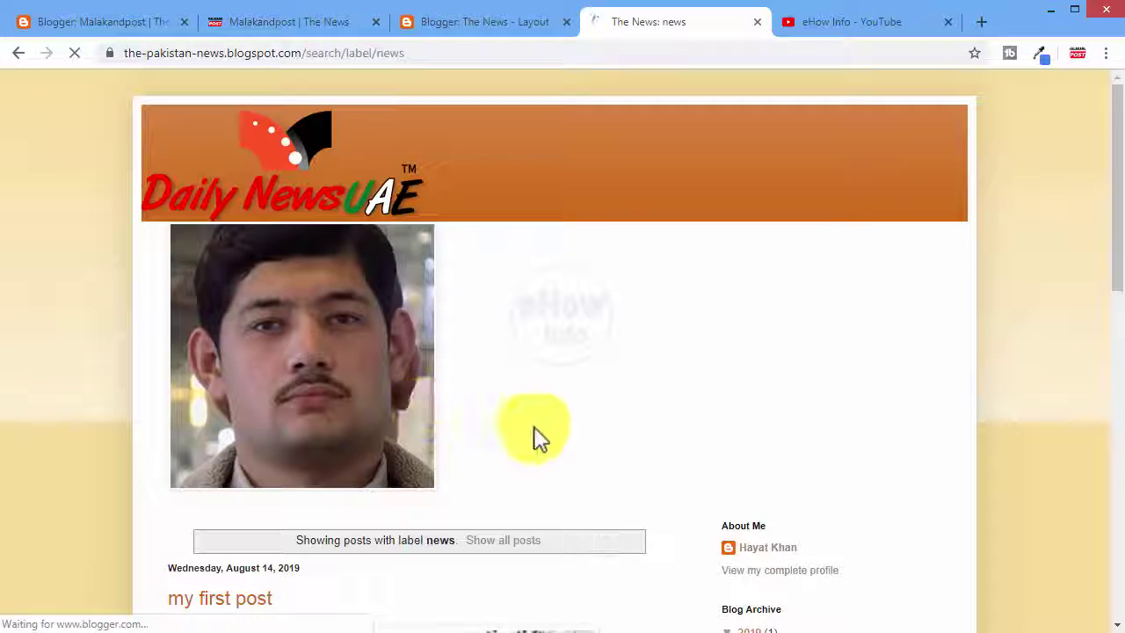
pyautogui.scroll(-3, 563, 422)
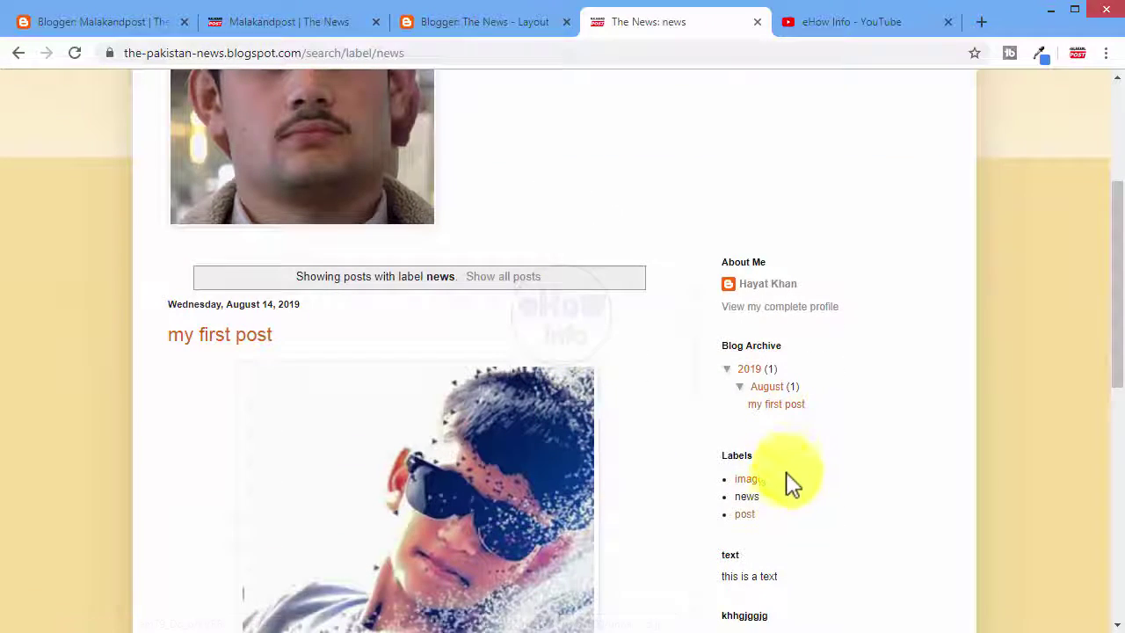
pyautogui.click(745, 514)
pyautogui.scroll(-3, 665, 272)
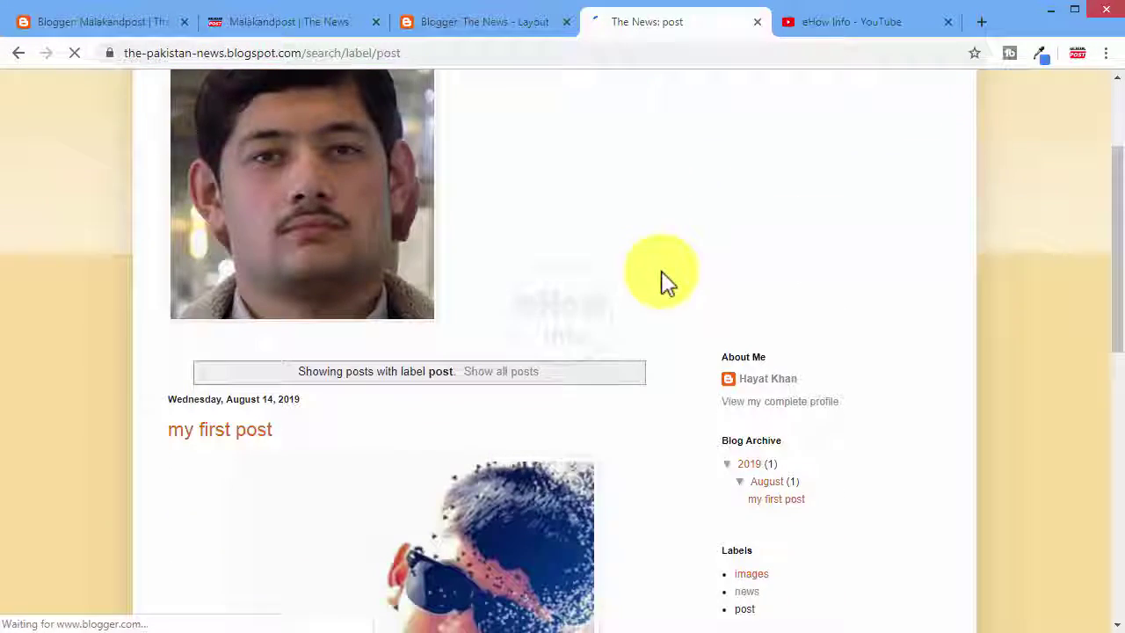
pyautogui.scroll(-5, 665, 457)
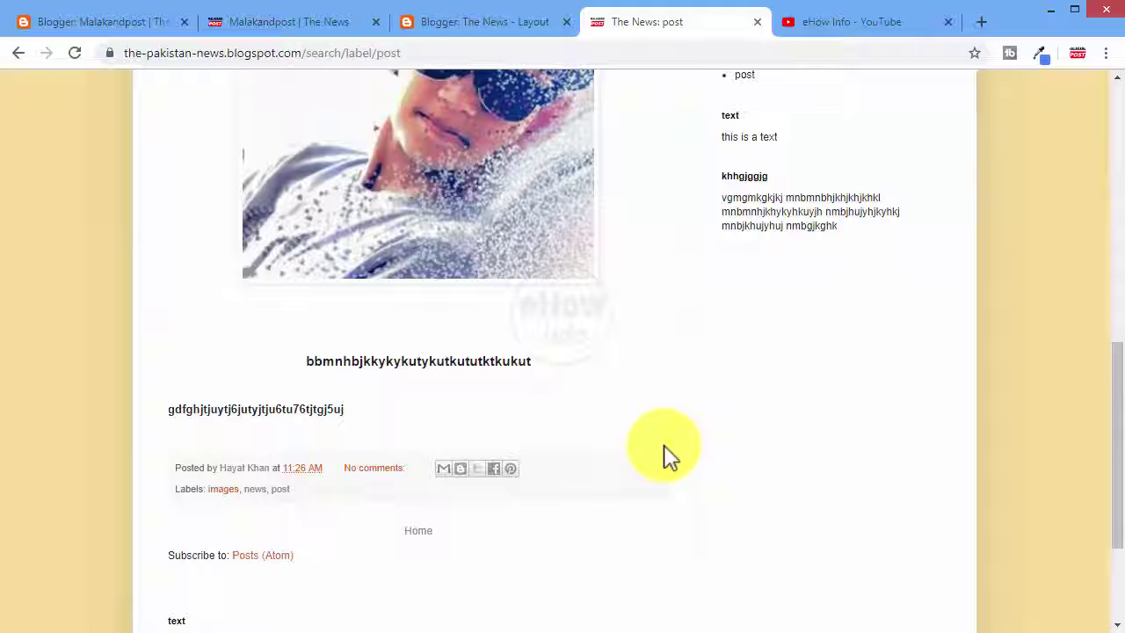
pyautogui.scroll(10, 665, 452)
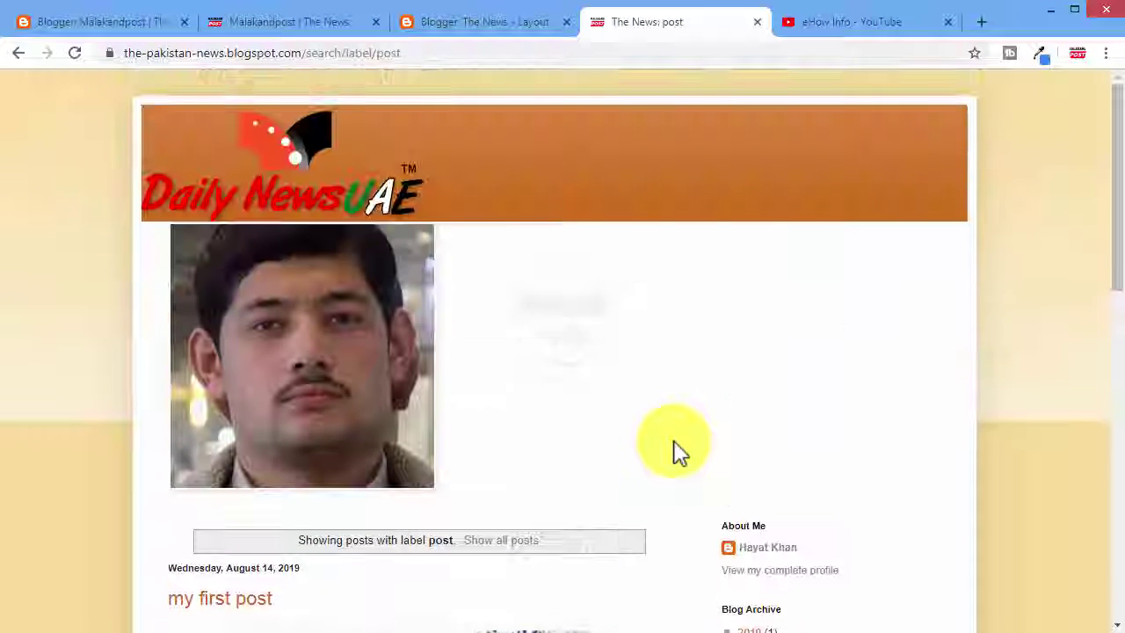
# - Return to the Blogger dashboard and look through the blog's current theme and the available base themes
pyautogui.click(487, 27)
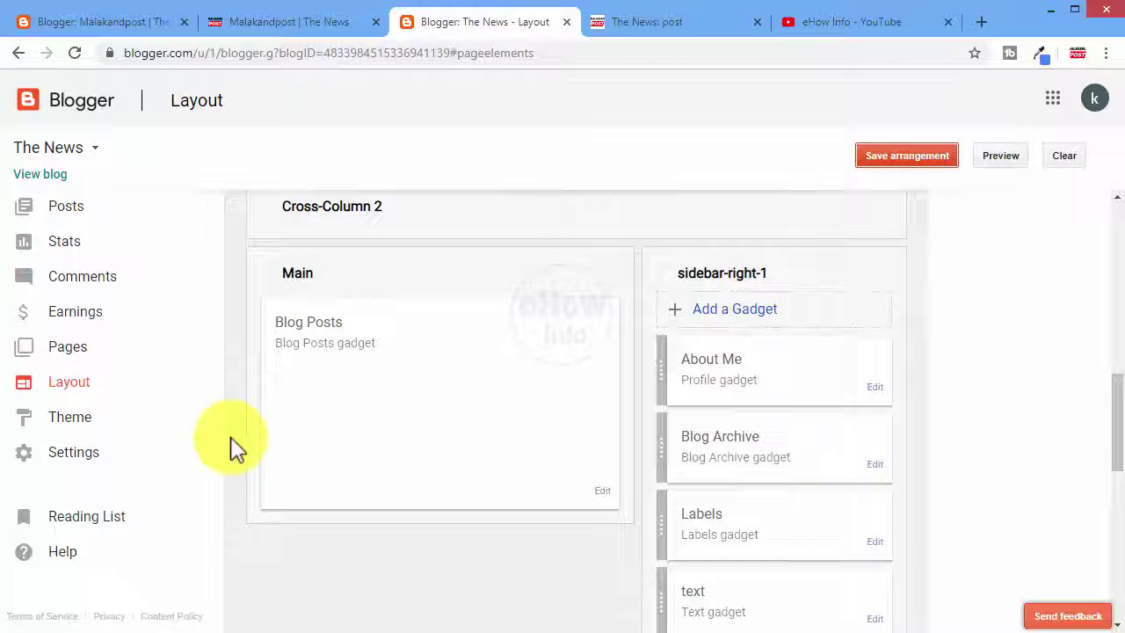
pyautogui.click(67, 420)
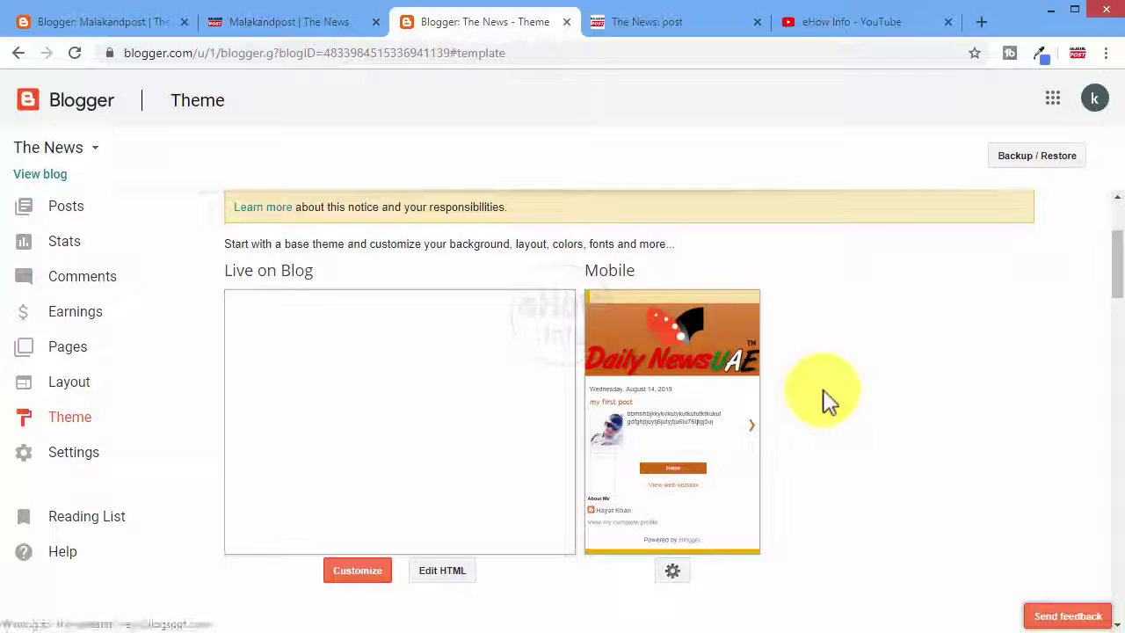
pyautogui.scroll(-5, 824, 393)
pyautogui.scroll(-5, 827, 397)
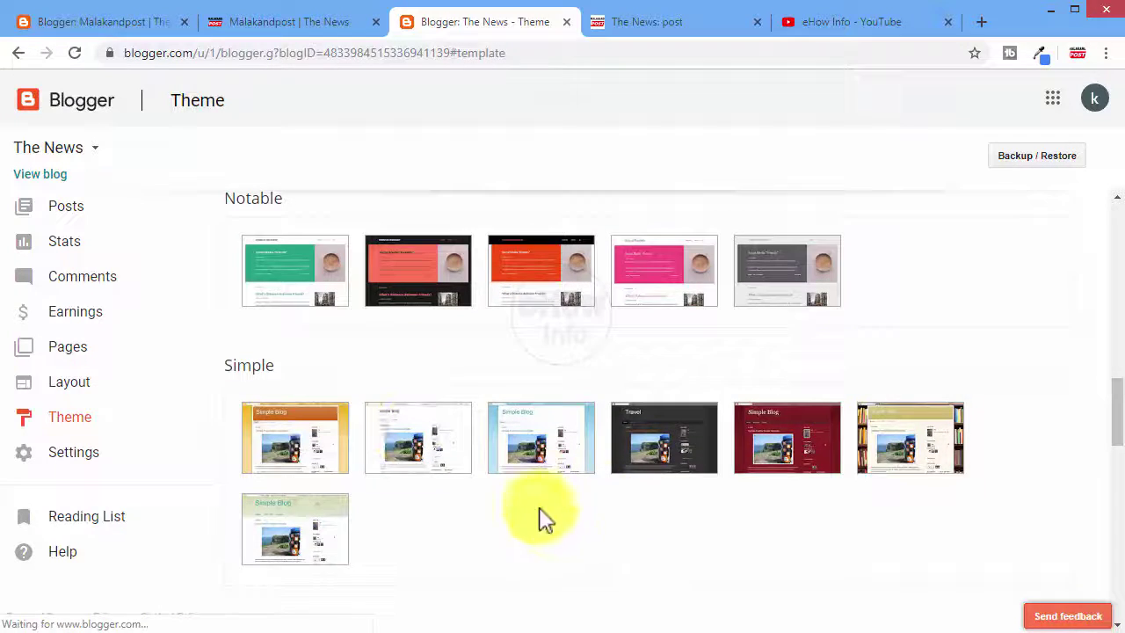
pyautogui.scroll(10, 867, 371)
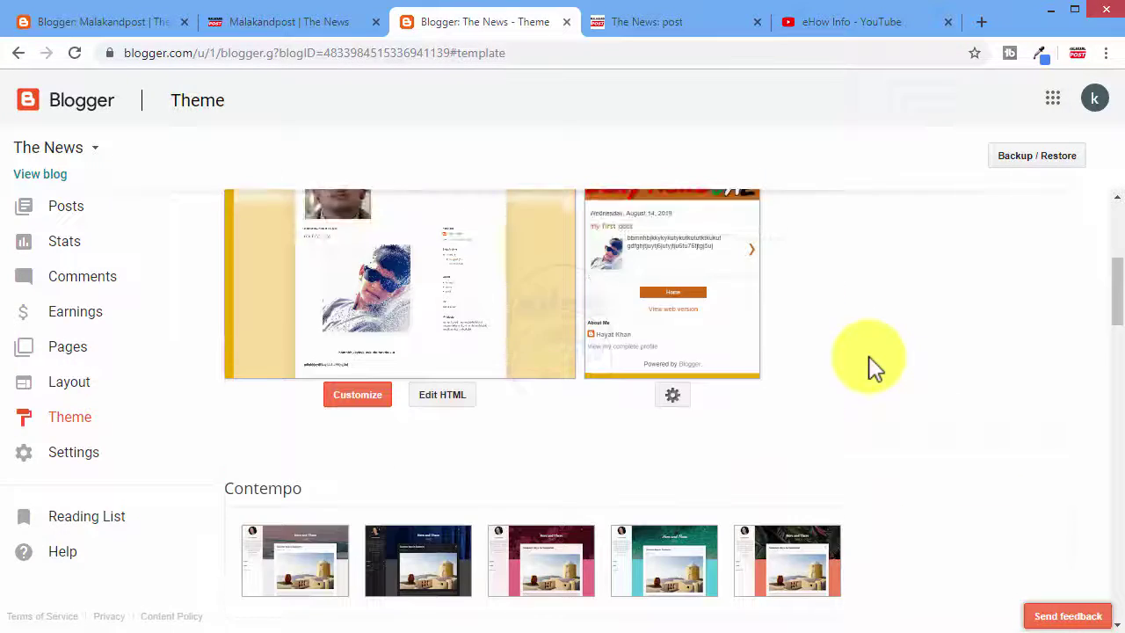
pyautogui.scroll(1, 873, 367)
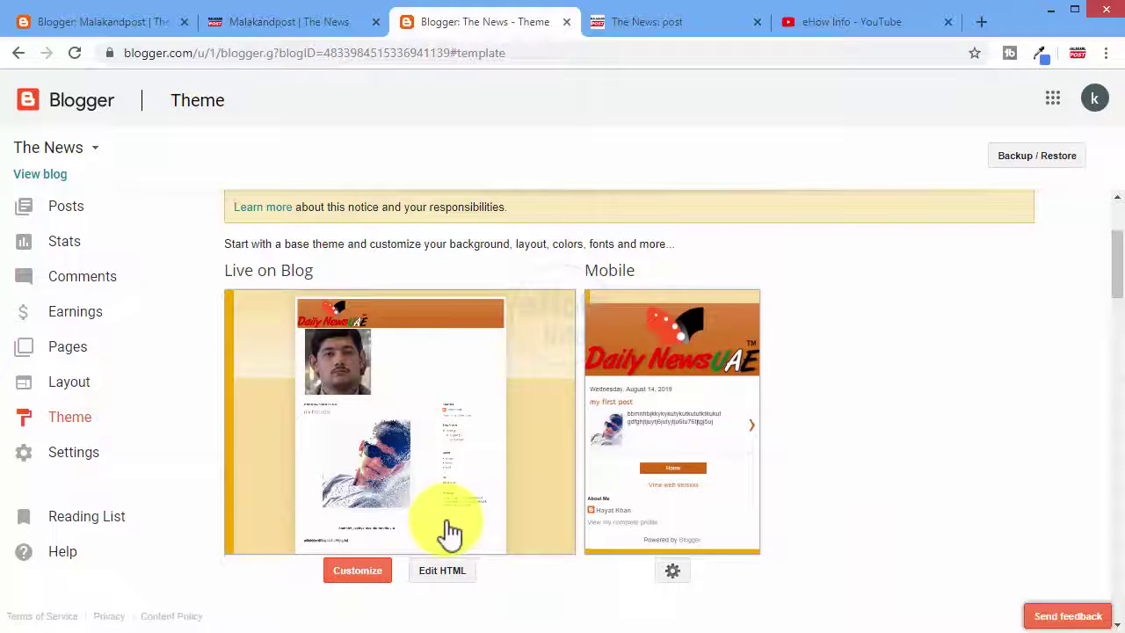
# - Open the theme's HTML code for editing, look through it and return to the theme overview
pyautogui.click(451, 573)
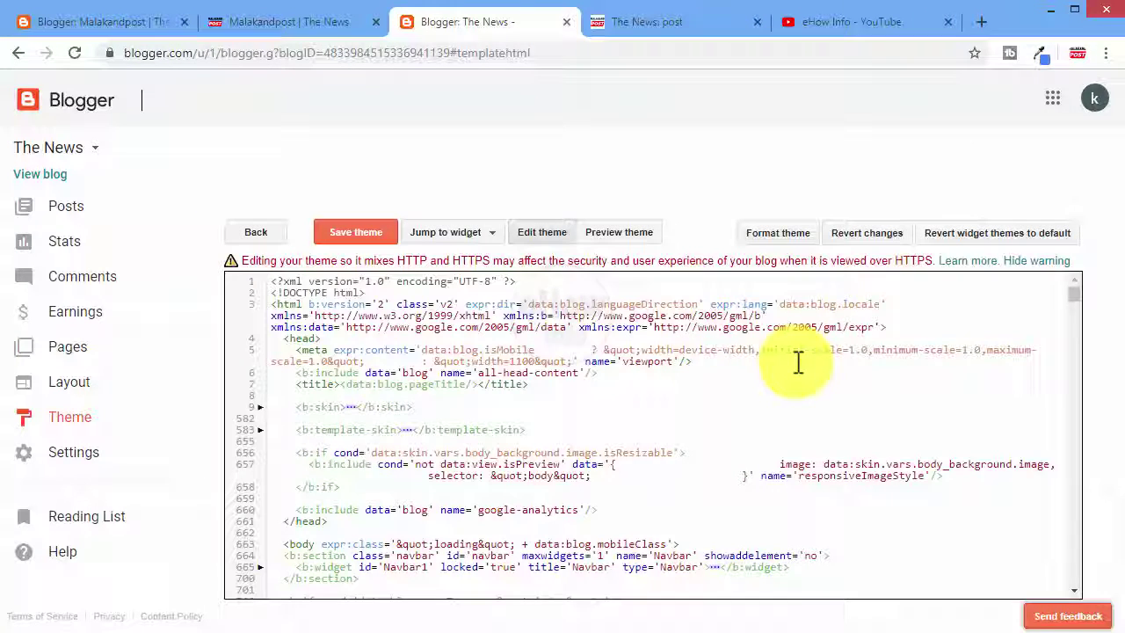
pyautogui.scroll(-10, 798, 363)
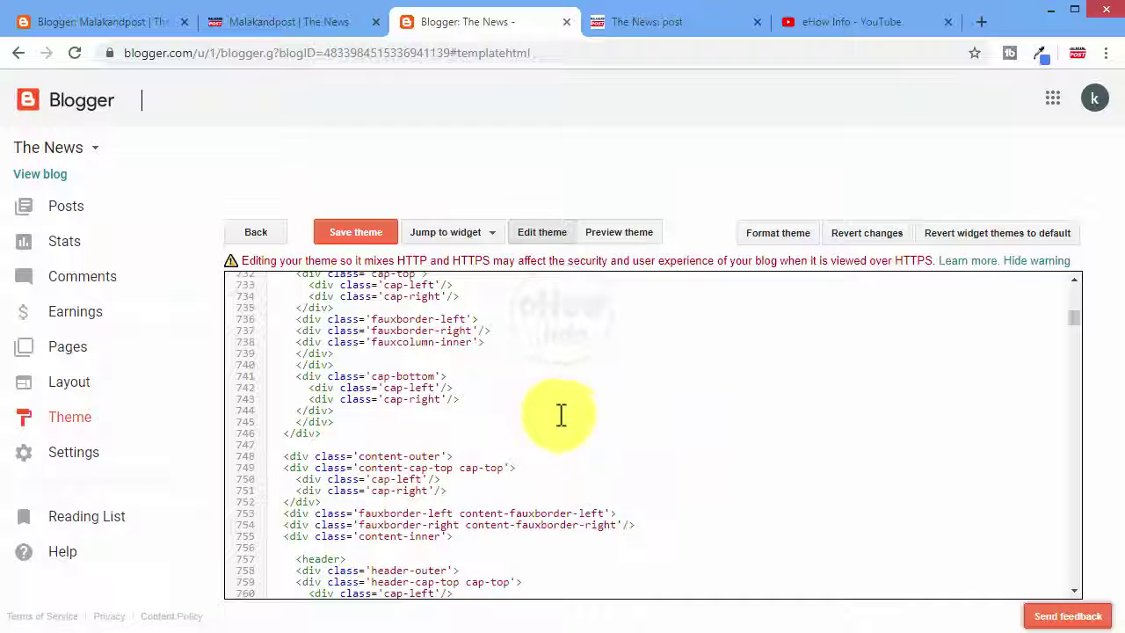
pyautogui.click(256, 238)
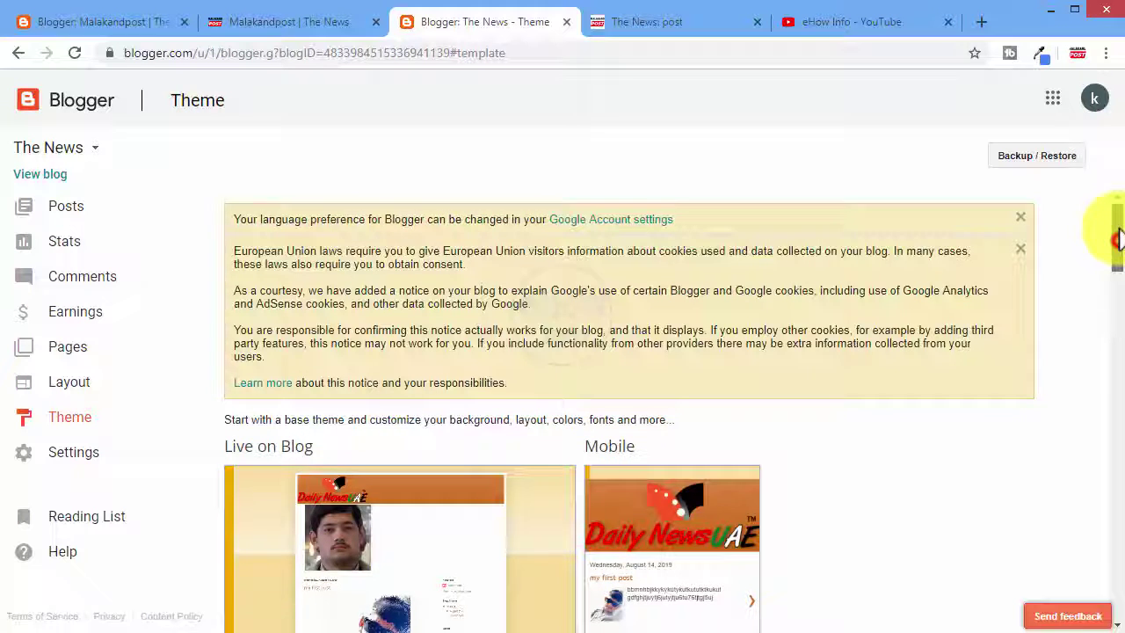
# - Download a backup copy of the blog's current theme
pyautogui.click(1021, 160)
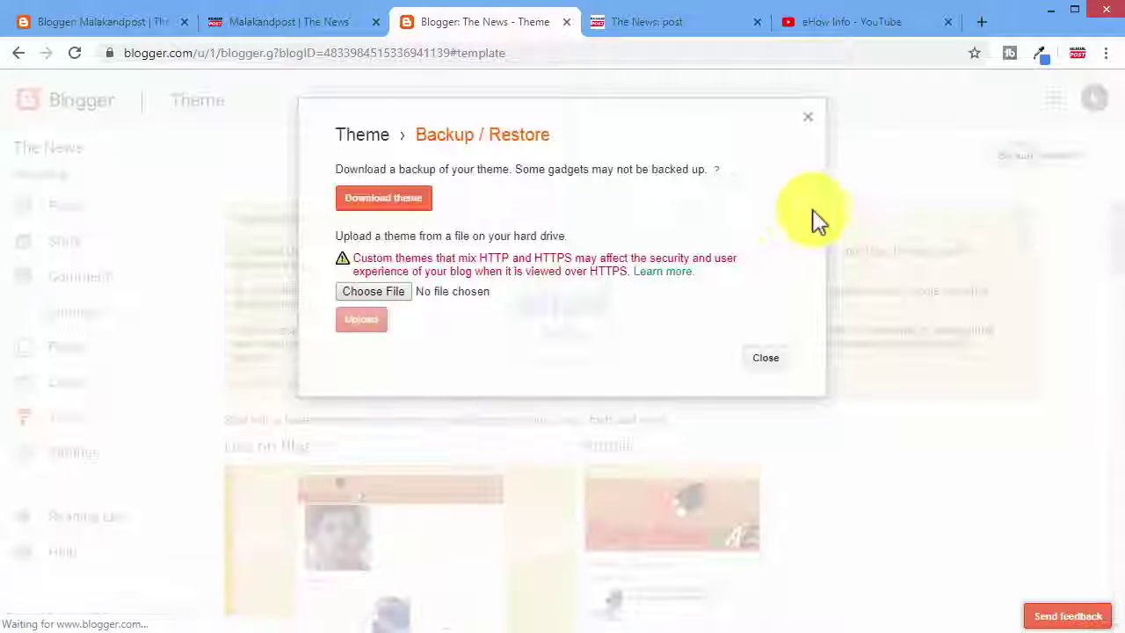
pyautogui.click(376, 204)
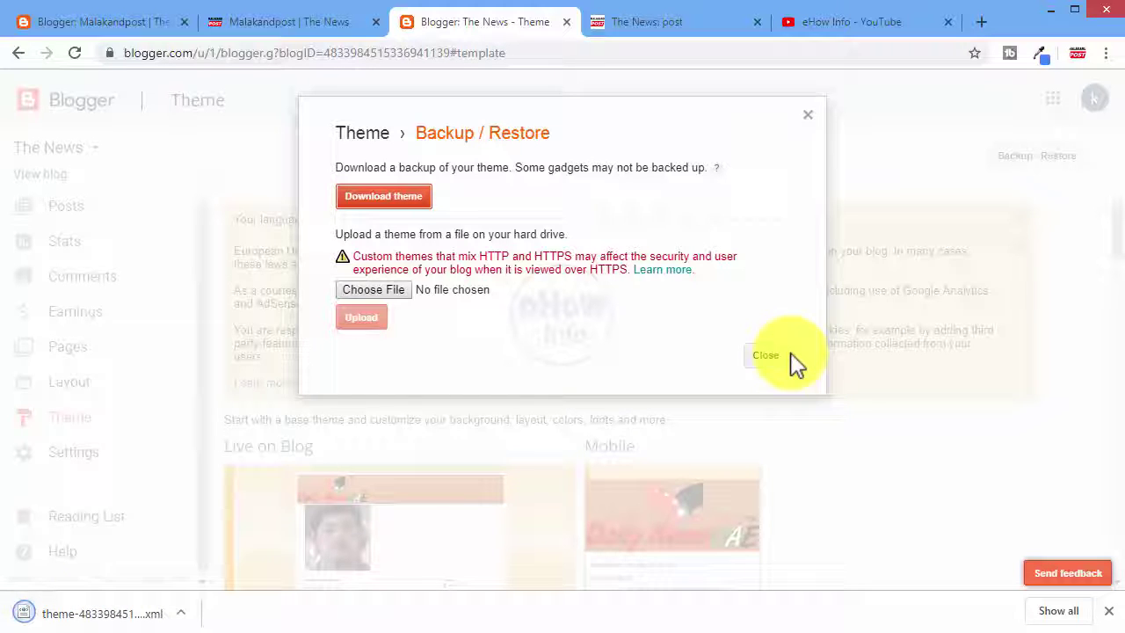
# - Try to choose the malakandpost theme file from the Downloads folder for upload, and close the backup and restore dialog
pyautogui.click(393, 294)
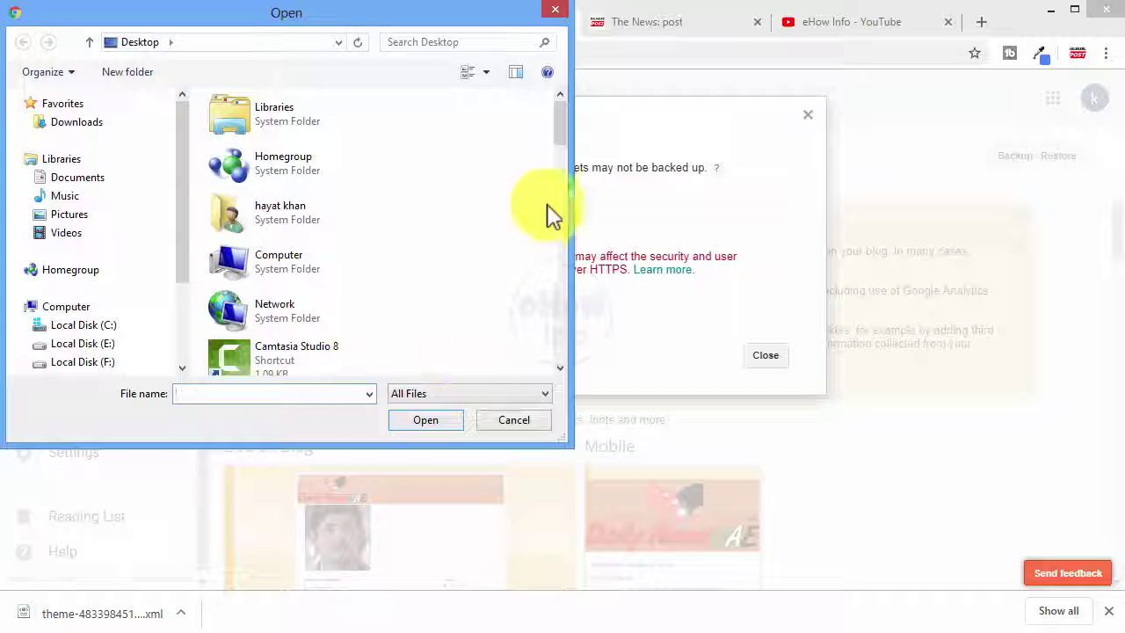
pyautogui.click(93, 122)
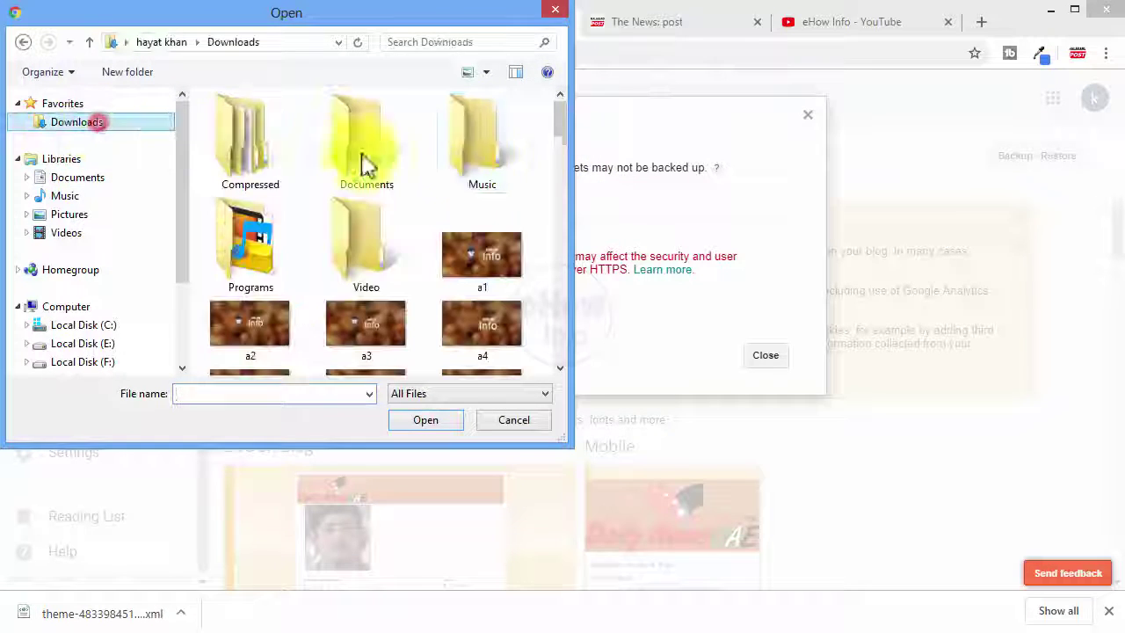
pyautogui.moveTo(563, 131); pyautogui.dragTo(570, 228)
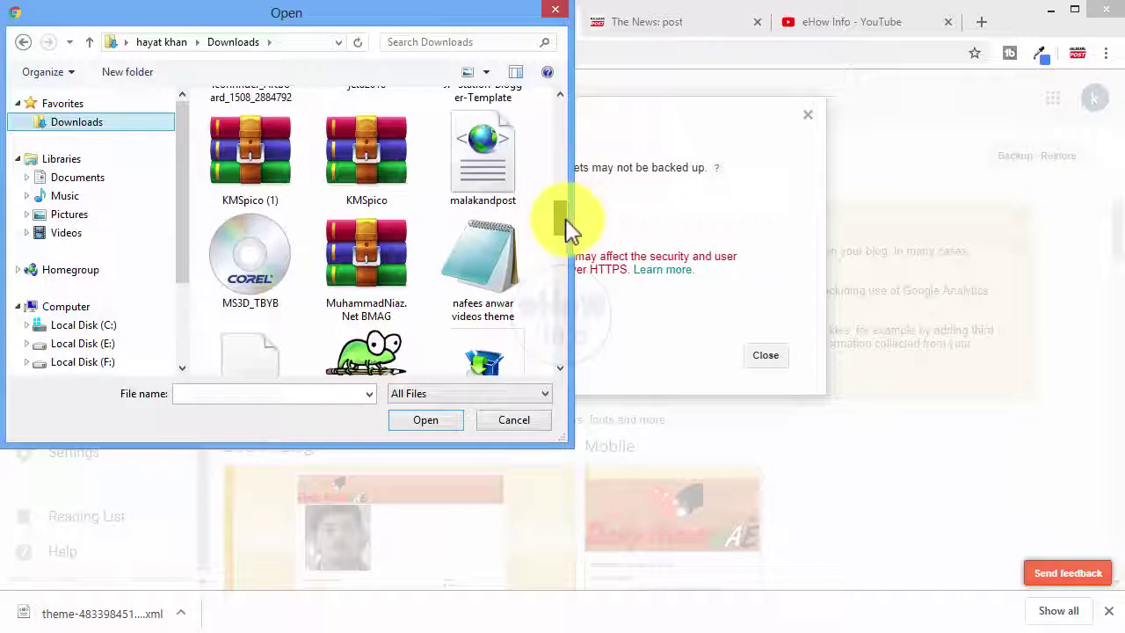
pyautogui.click(504, 201)
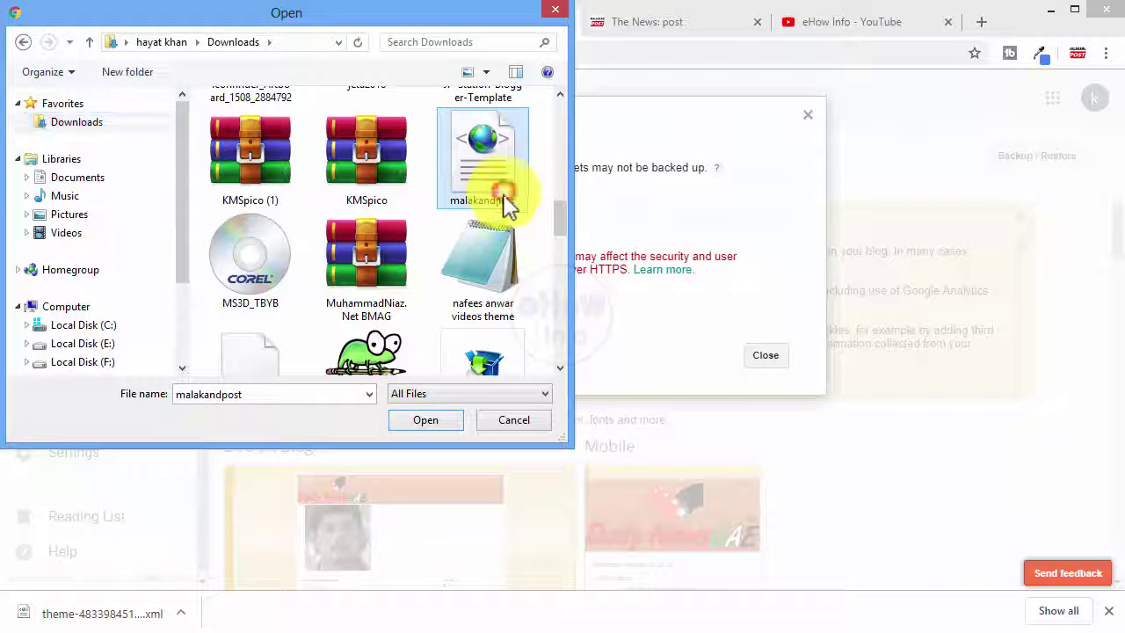
pyautogui.click(552, 10)
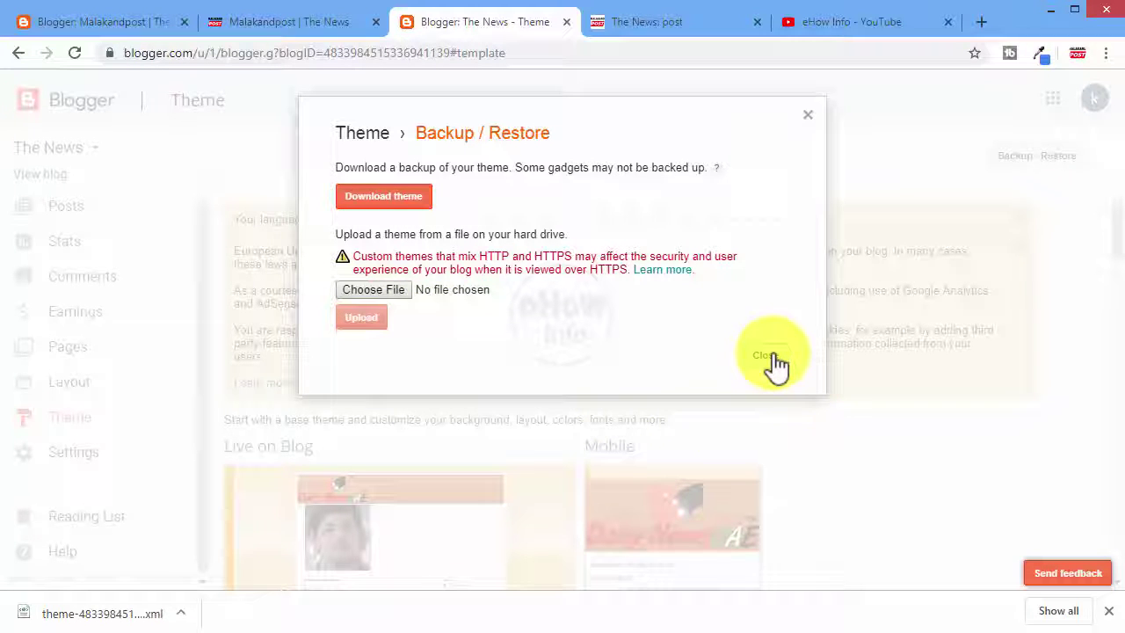
pyautogui.click(809, 114)
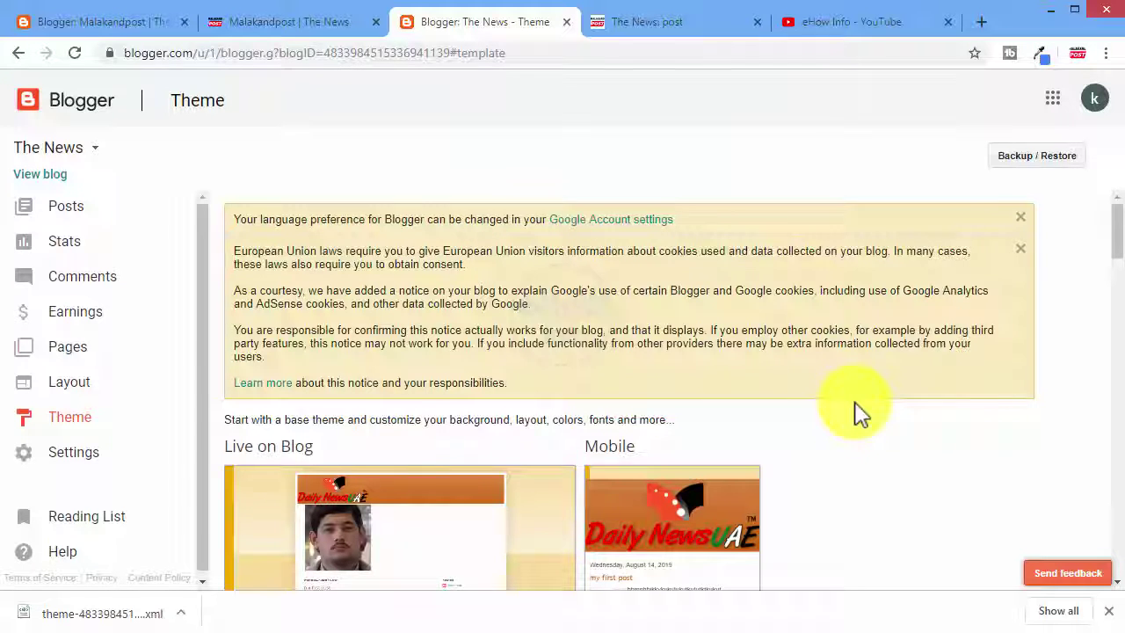
# - Open the blog's basic settings and look through the title, description, privacy, publishing and HTTPS options
pyautogui.scroll(-2, 854, 408)
pyautogui.click(59, 454)
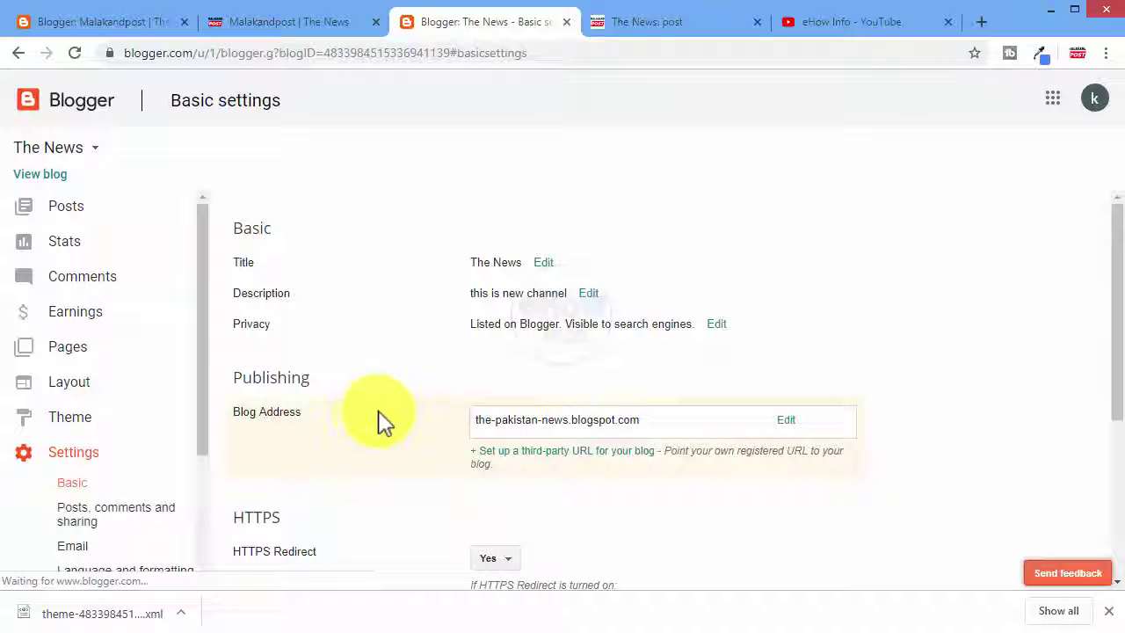
pyautogui.scroll(-2, 664, 409)
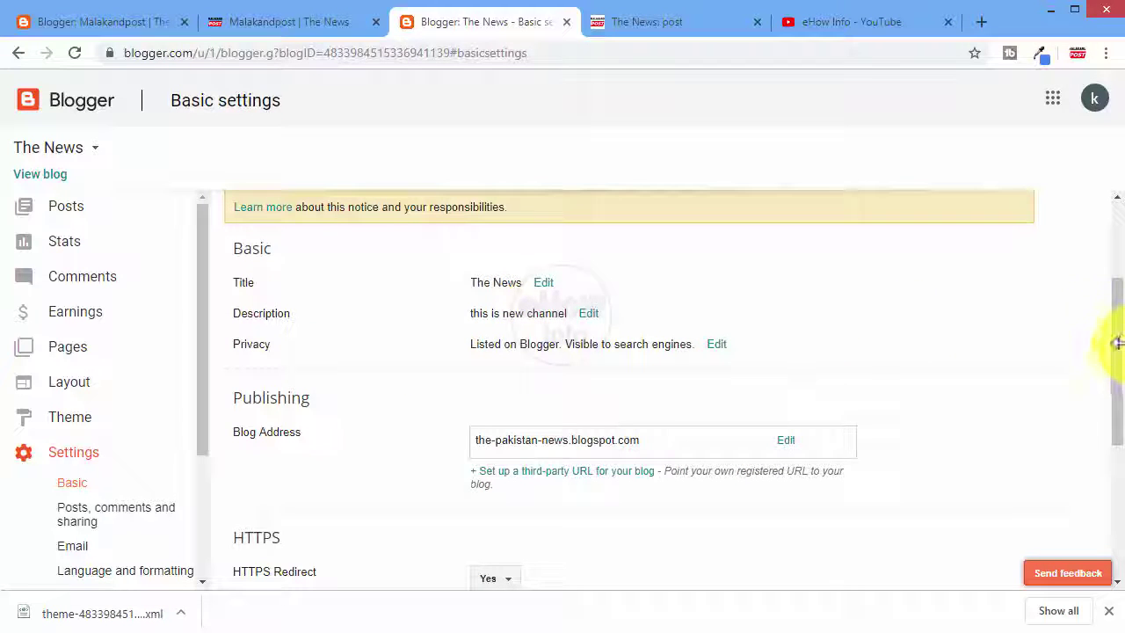
pyautogui.moveTo(1117, 343); pyautogui.dragTo(1117, 387)
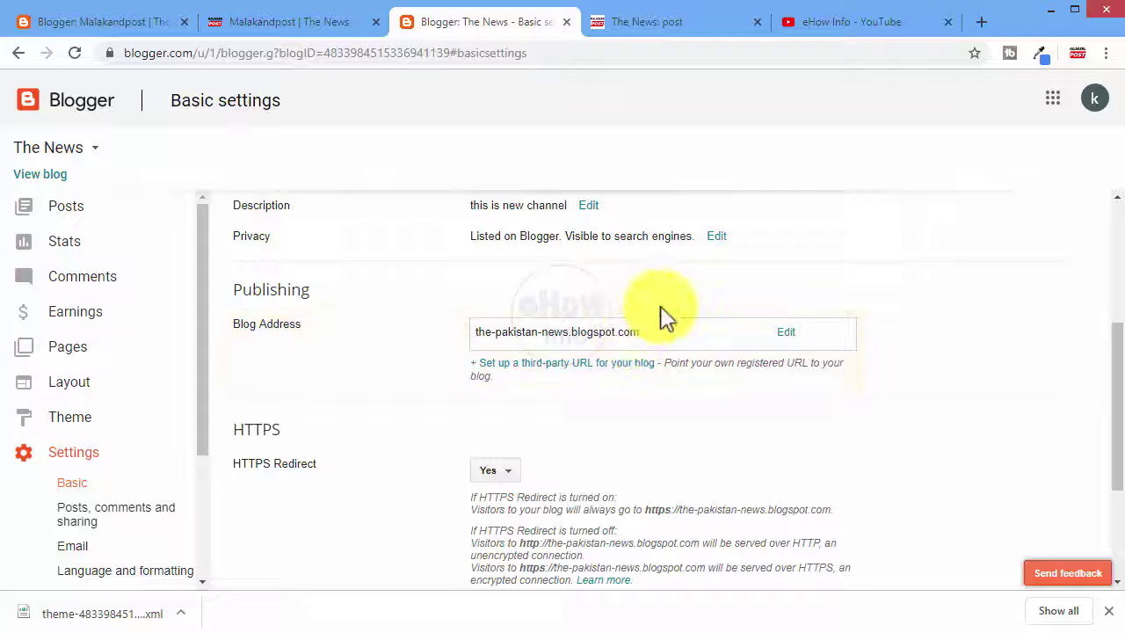
pyautogui.click(624, 365)
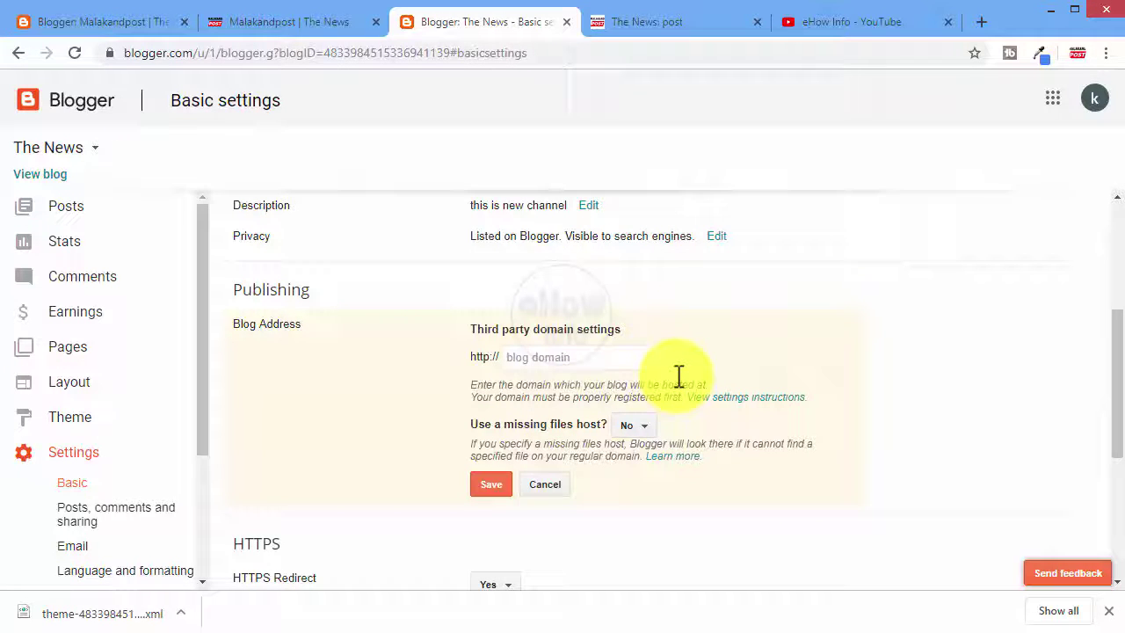
pyautogui.click(577, 355)
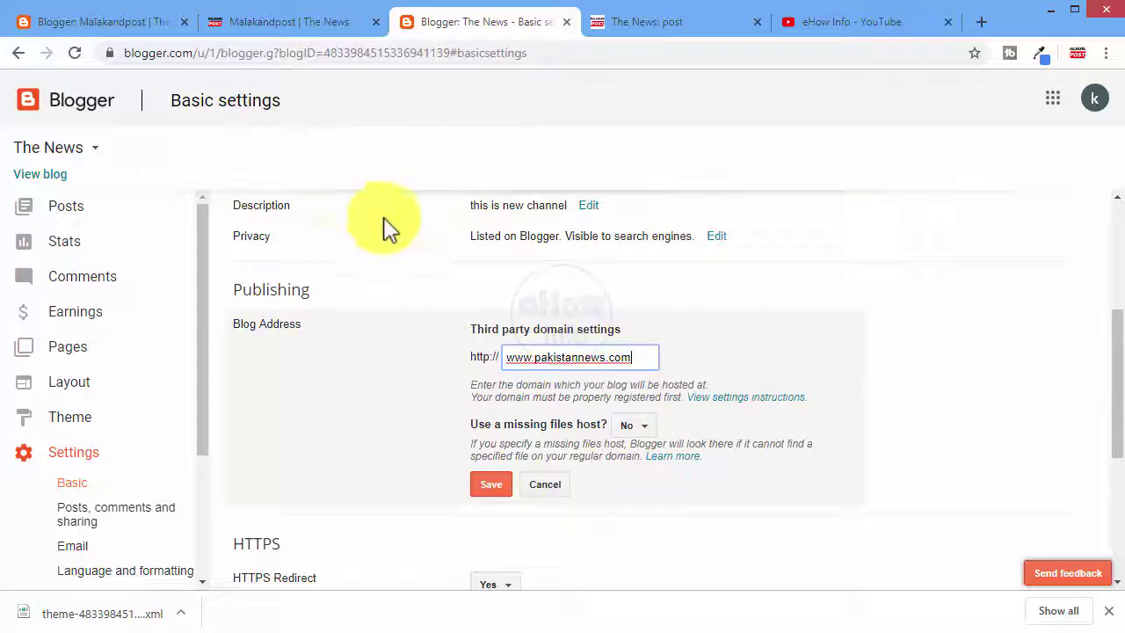
pyautogui.click(491, 484)
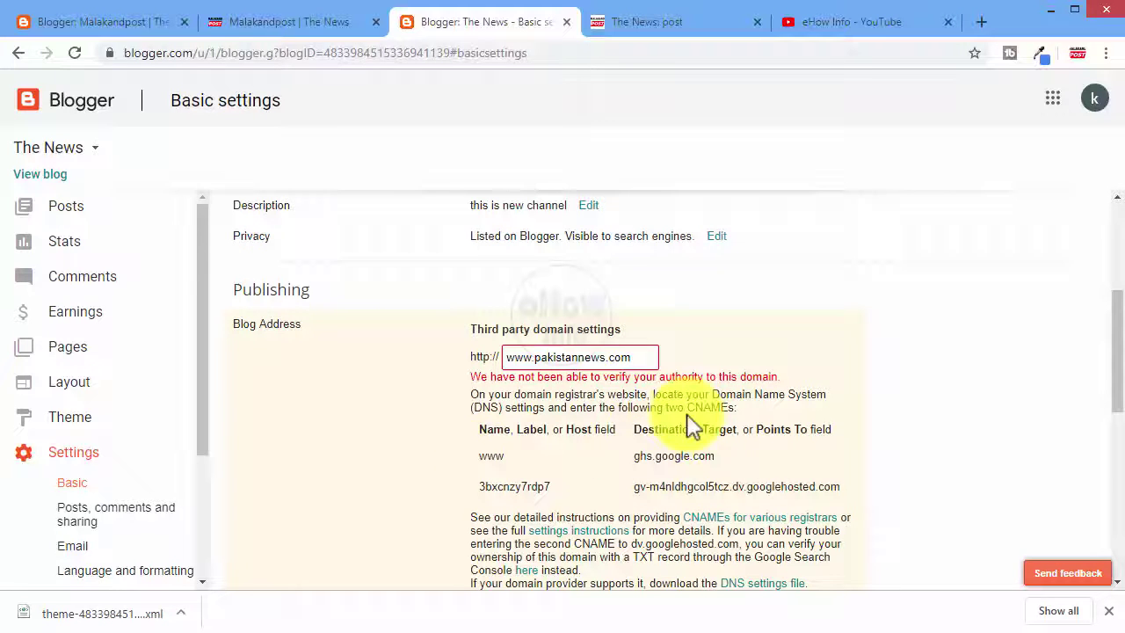
pyautogui.moveTo(688, 407); pyautogui.dragTo(737, 407)
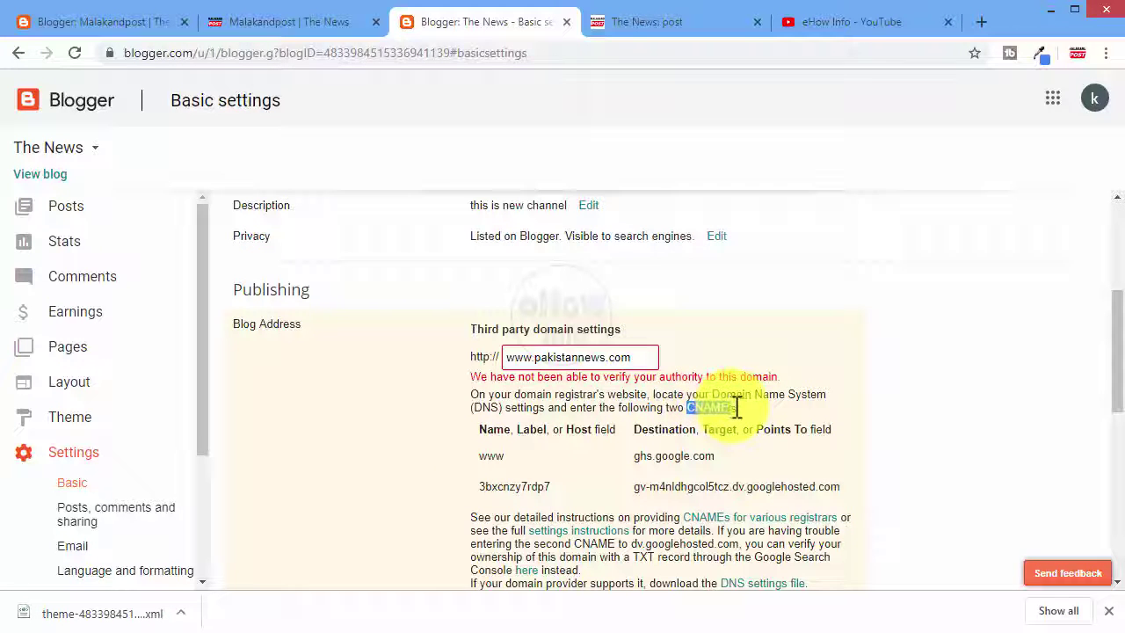
pyautogui.doubleClick(479, 406)
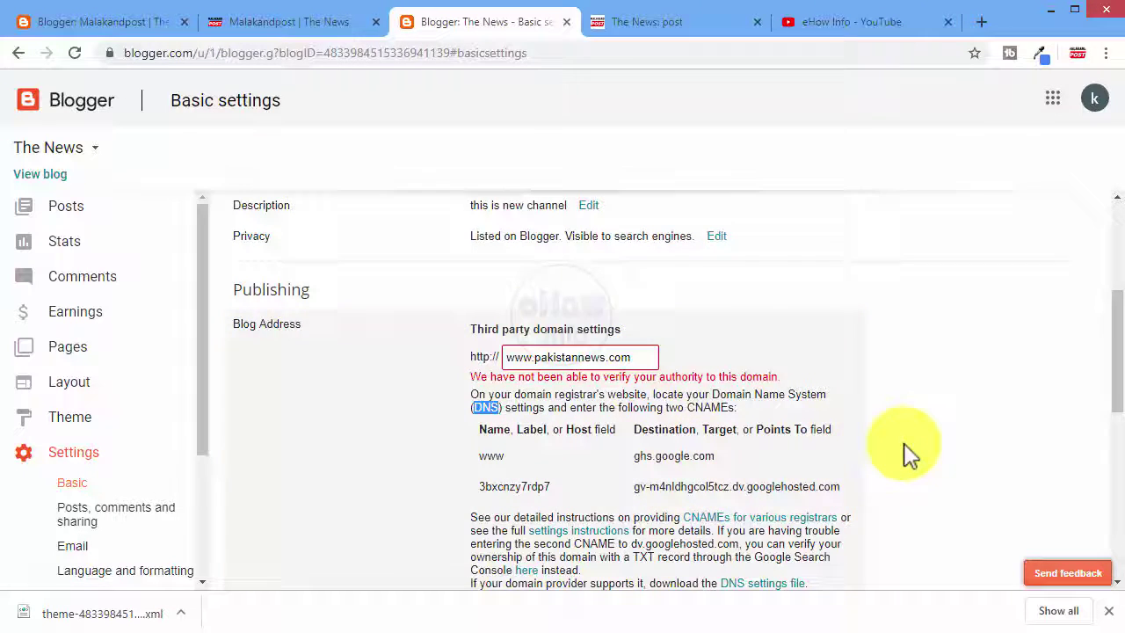
pyautogui.scroll(-2, 910, 453)
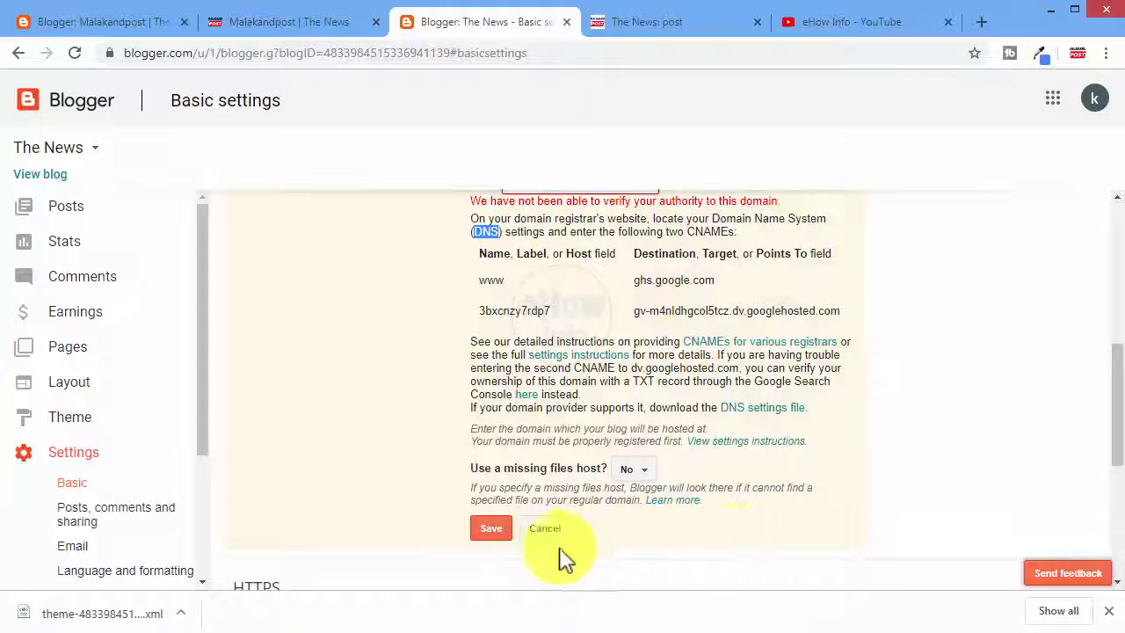
pyautogui.click(545, 529)
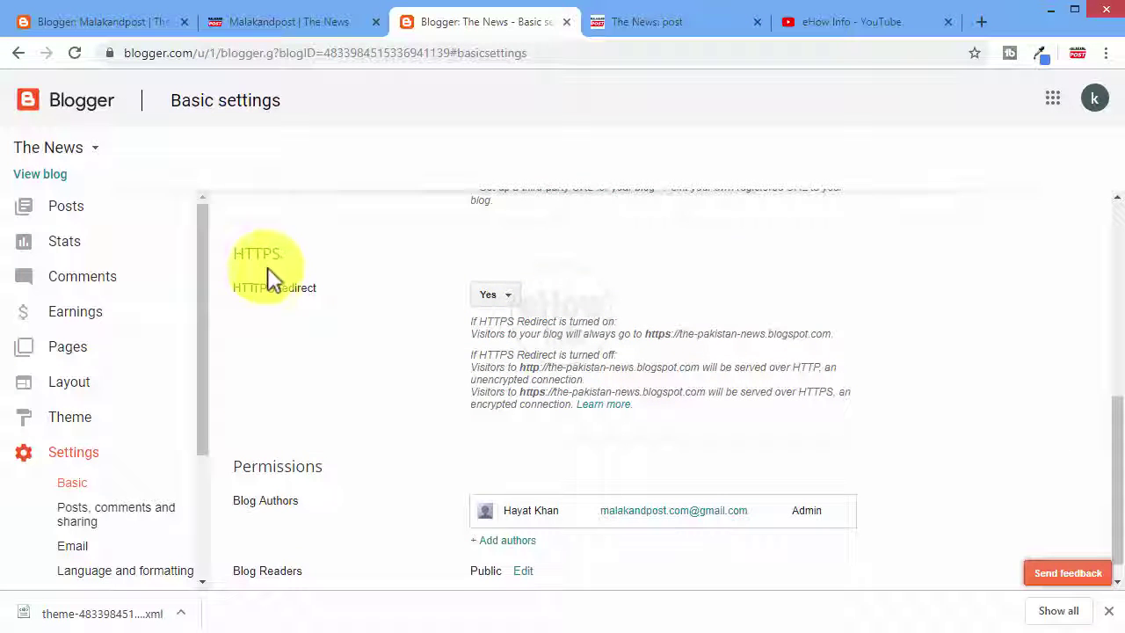
# - Look at the HTTPS redirect choices and the blog's permissions section without changing them
pyautogui.click(512, 299)
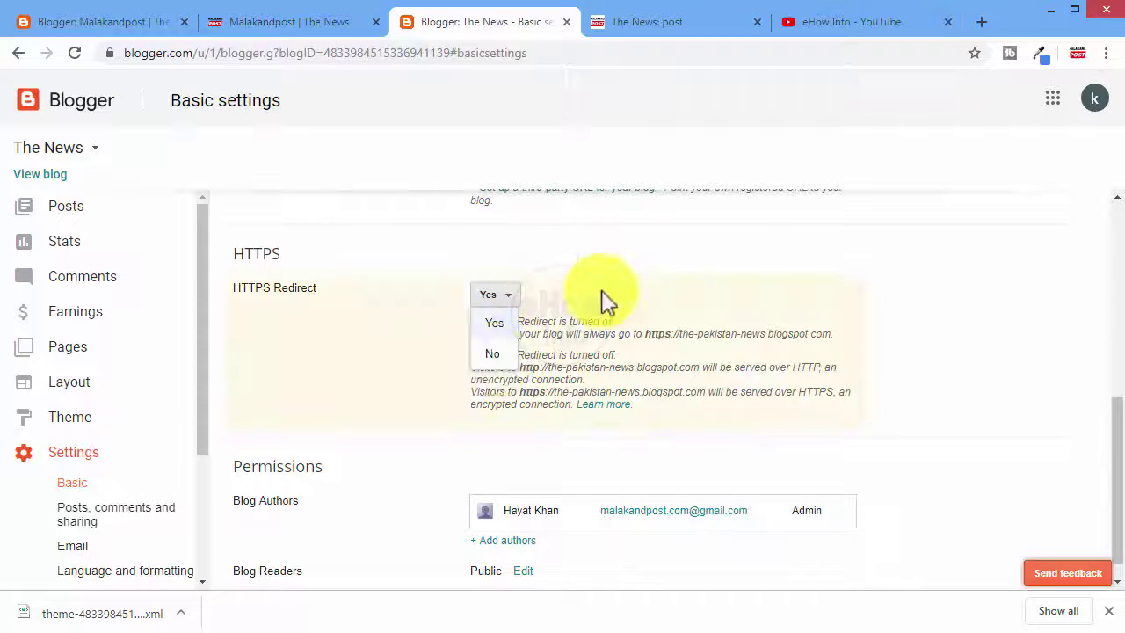
pyautogui.click(619, 259)
pyautogui.scroll(-1, 879, 384)
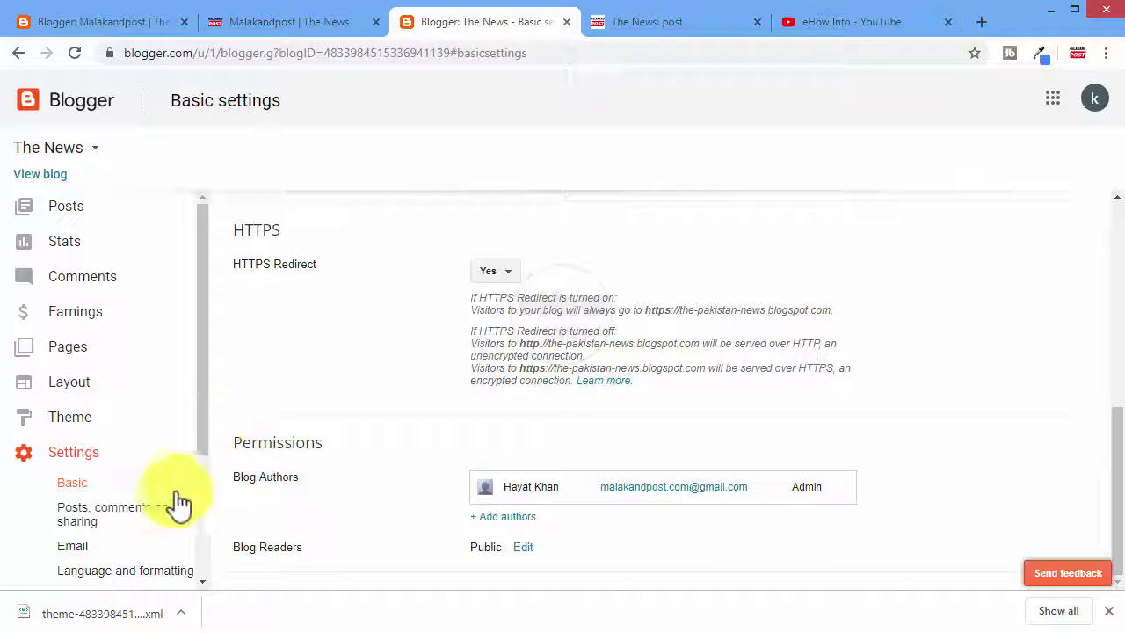
# - In the posts, comments and sharing settings, set the main page to show at most 8 posts
pyautogui.click(151, 516)
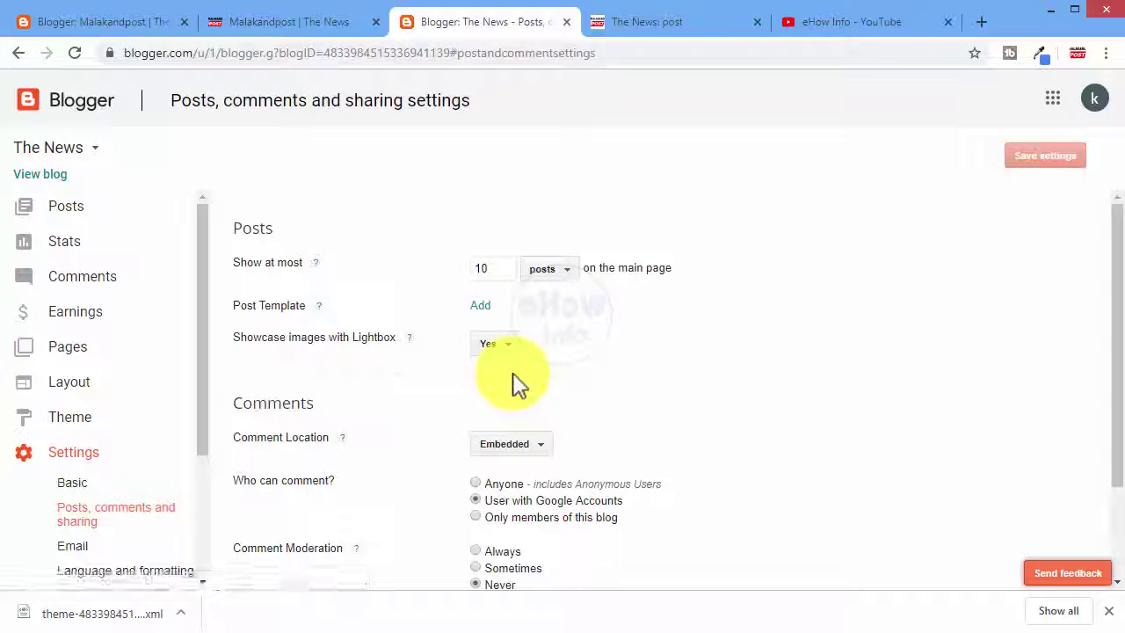
pyautogui.scroll(-3, 660, 442)
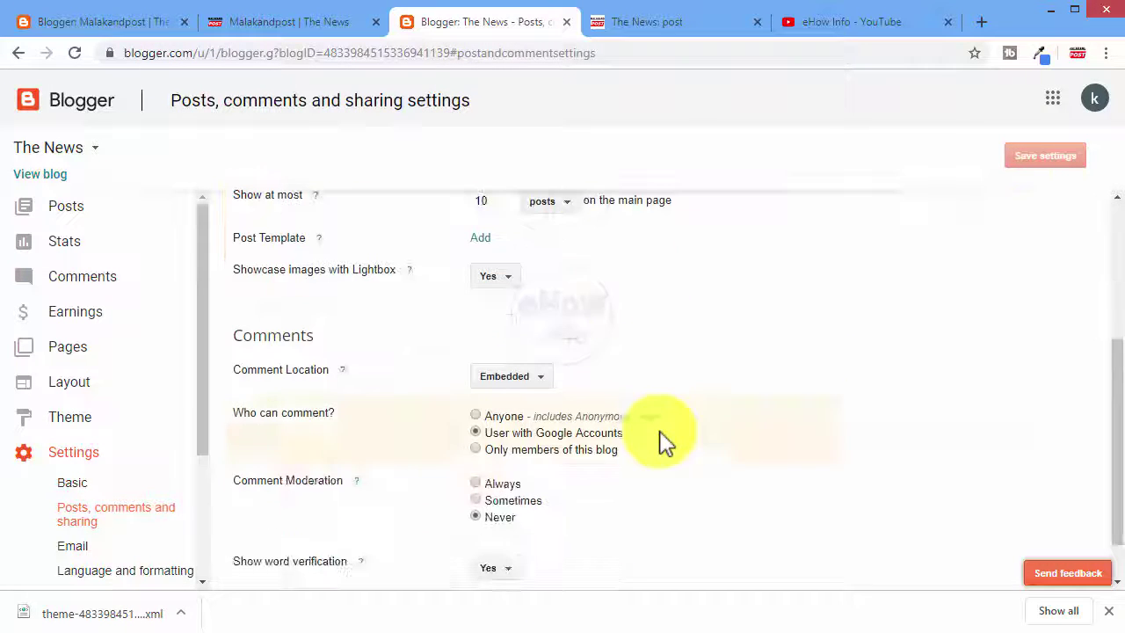
pyautogui.scroll(1, 669, 422)
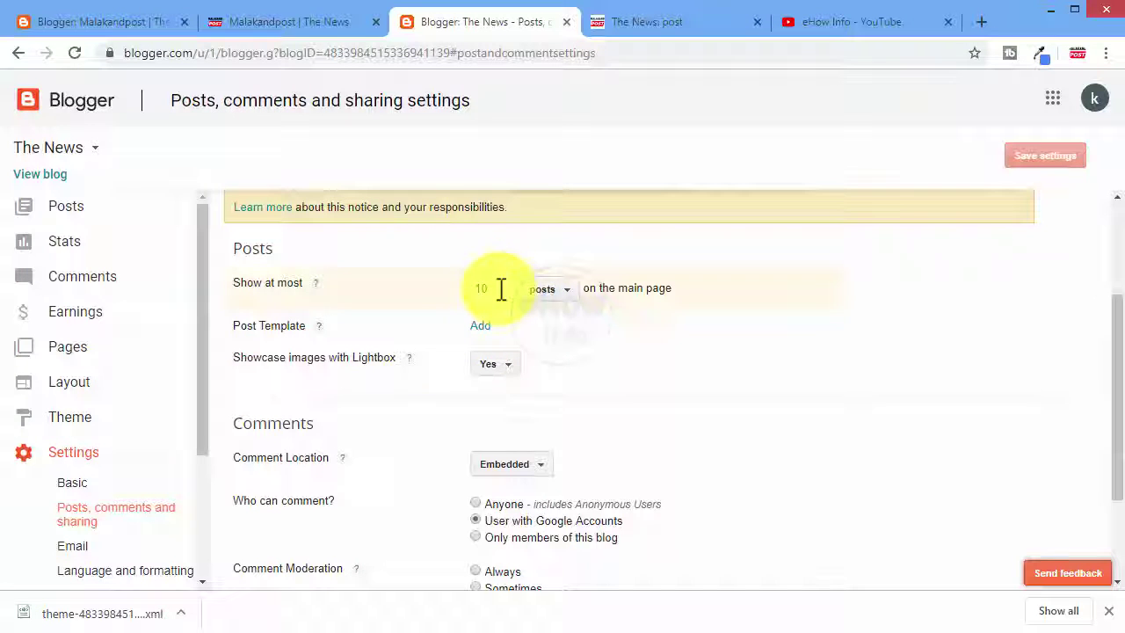
pyautogui.doubleClick(489, 291)
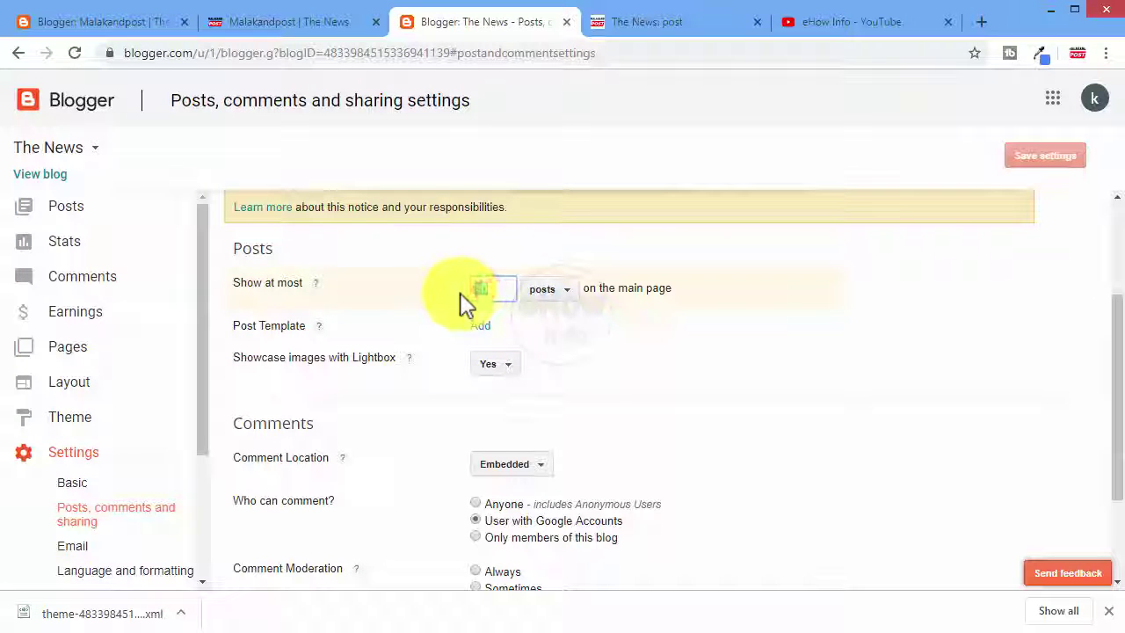
pyautogui.write('8')
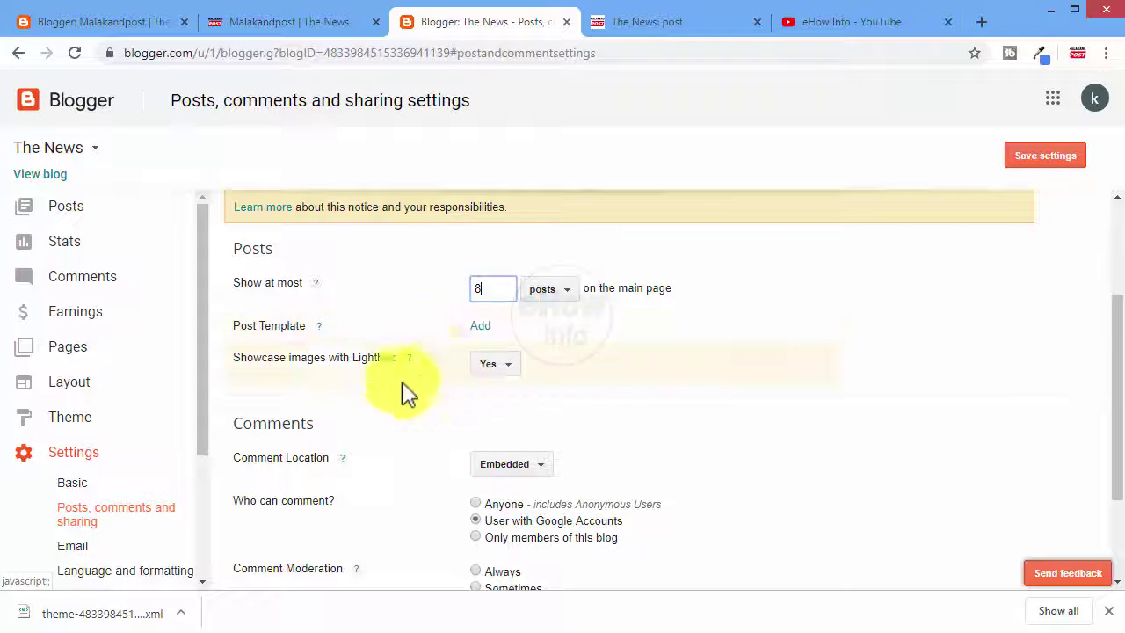
# - Examine the available choices for showcasing images with Lightbox and for the comment location
pyautogui.scroll(-1, 598, 378)
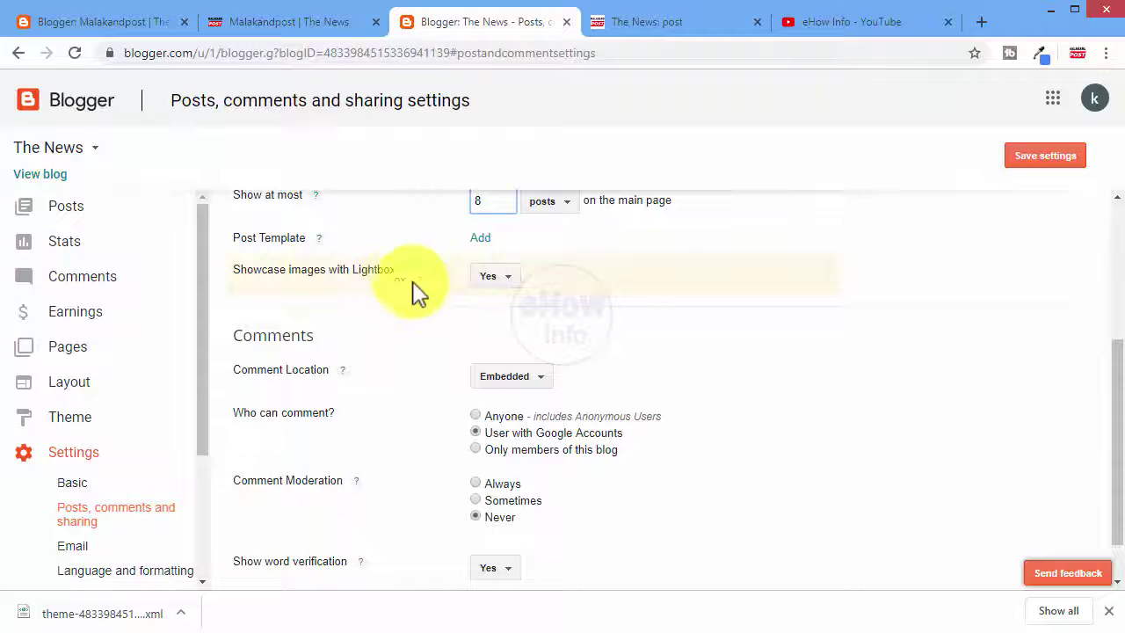
pyautogui.click(509, 280)
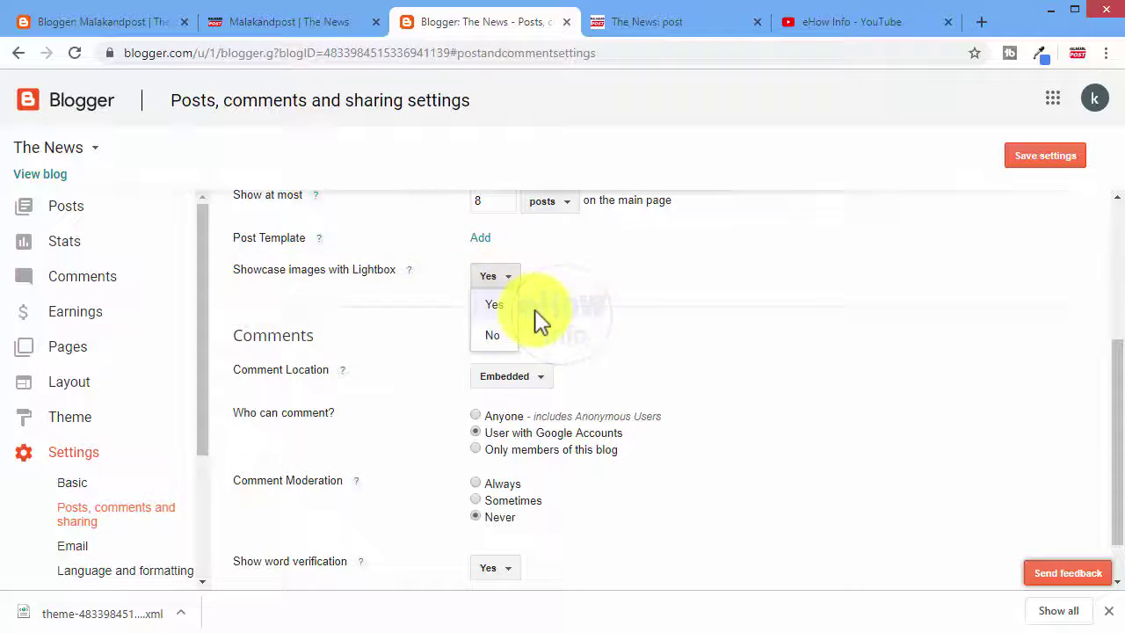
pyautogui.click(556, 288)
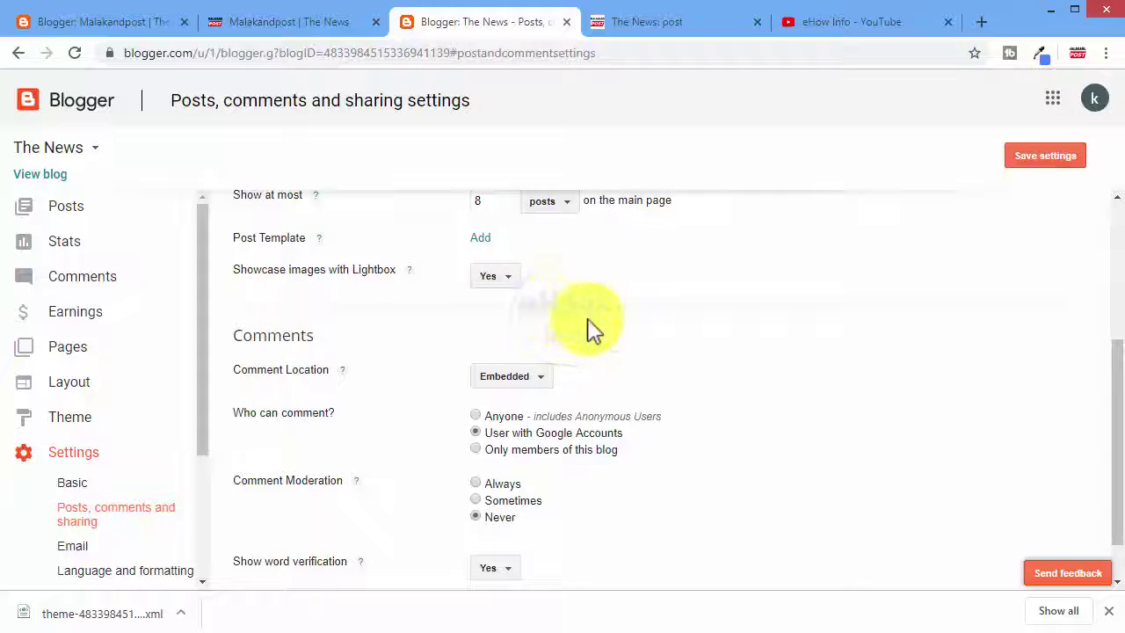
pyautogui.scroll(-1, 590, 326)
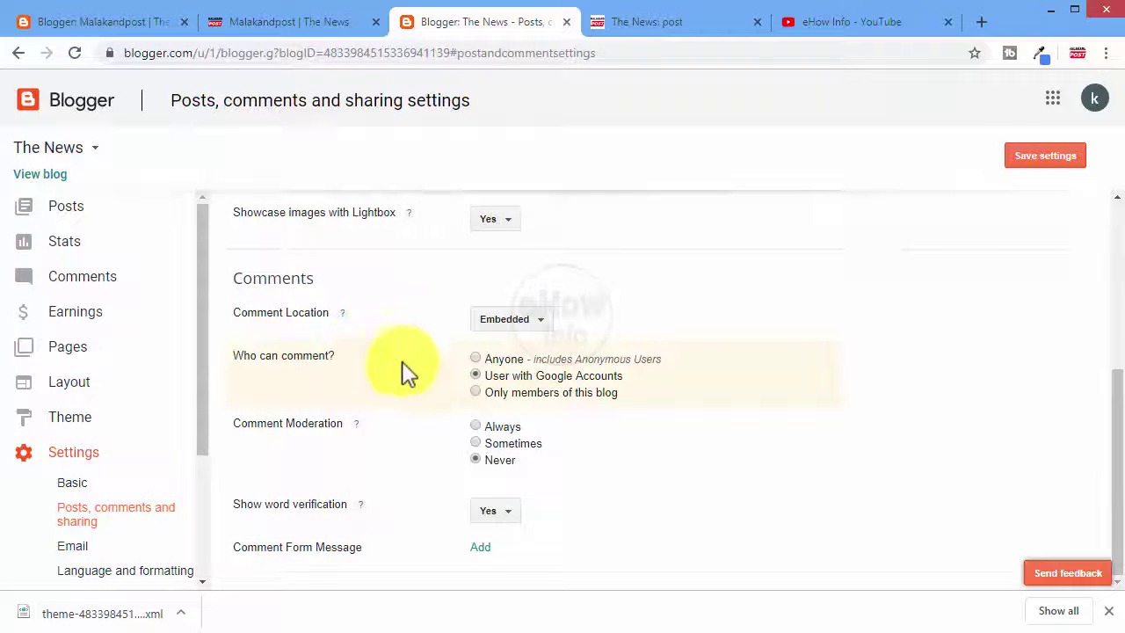
pyautogui.click(545, 323)
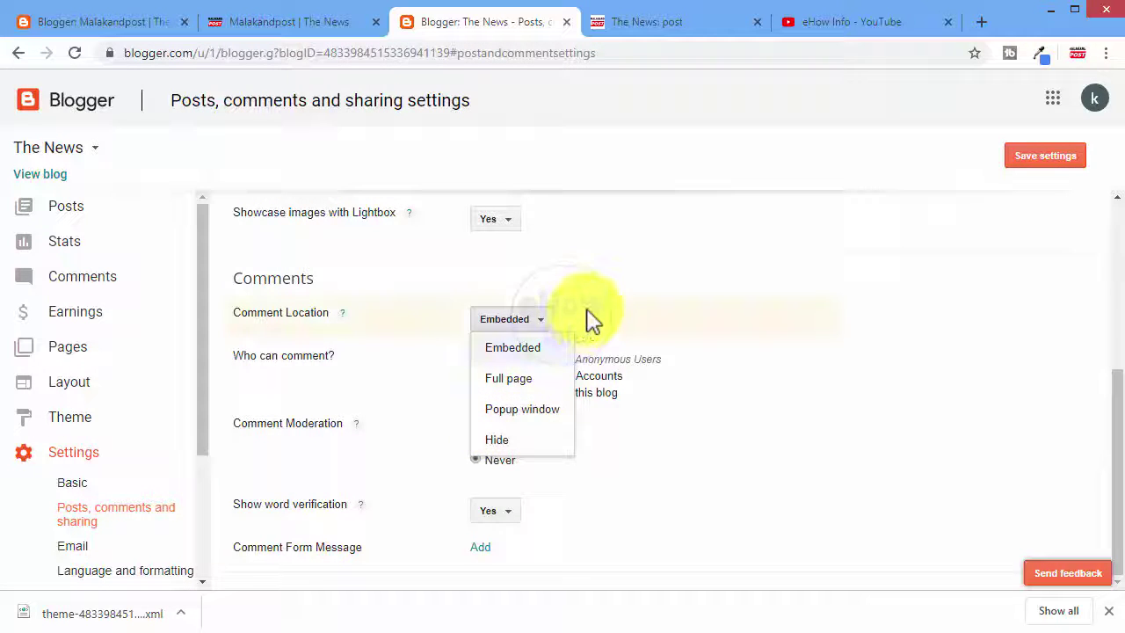
pyautogui.click(591, 283)
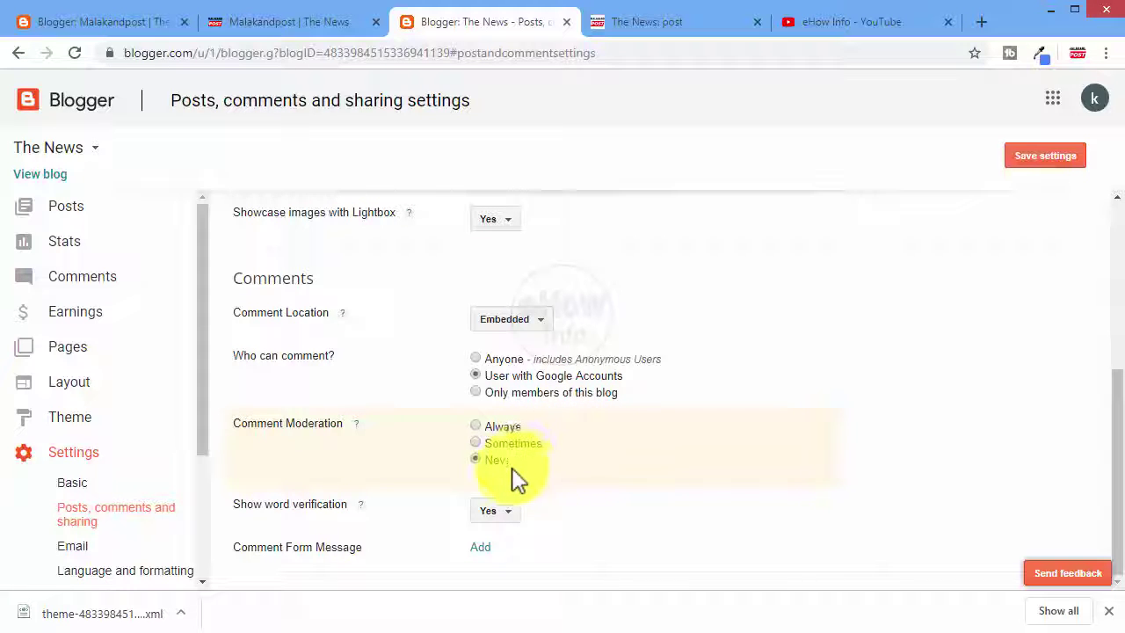
# - Keep comment moderation at Never and examine the word verification choices and the comment form message field, leaving both as they are
pyautogui.click(477, 462)
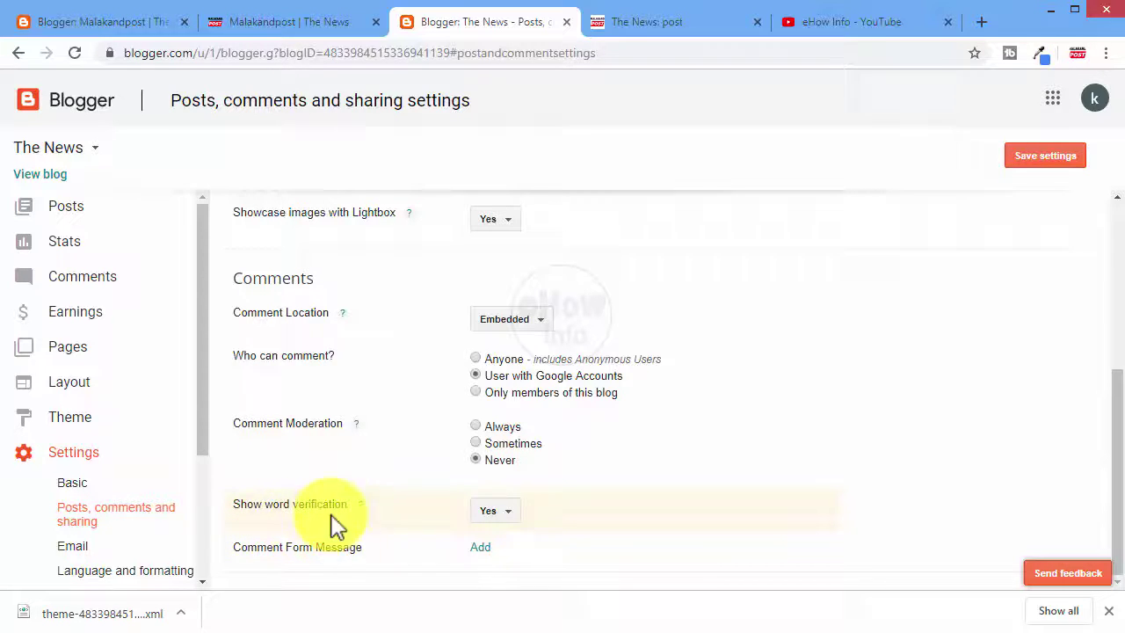
pyautogui.click(510, 514)
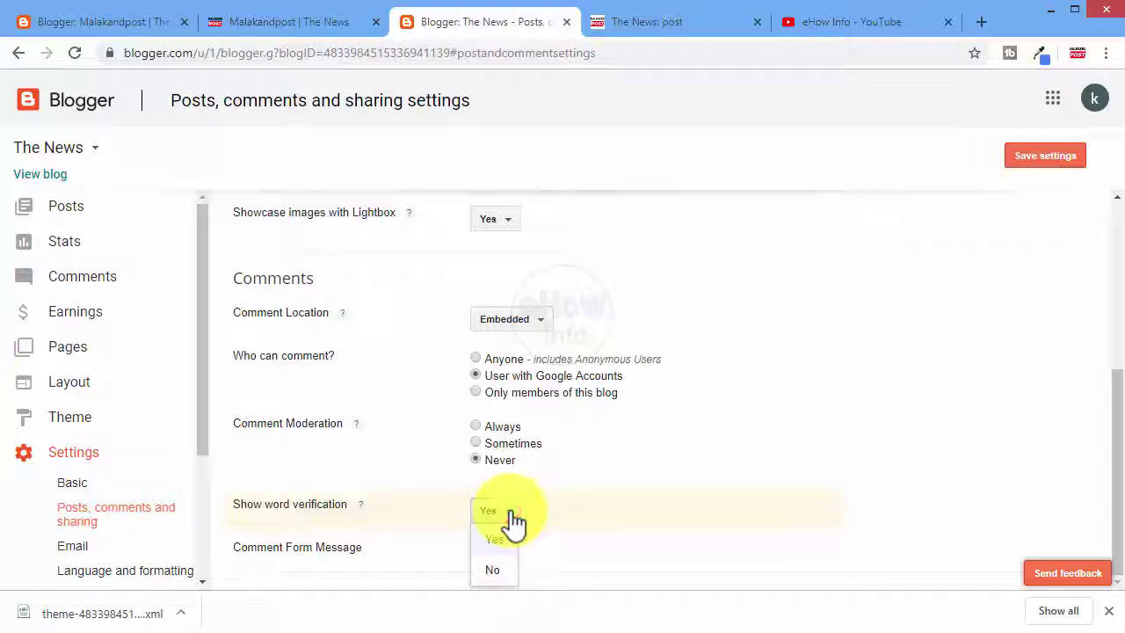
pyautogui.click(597, 519)
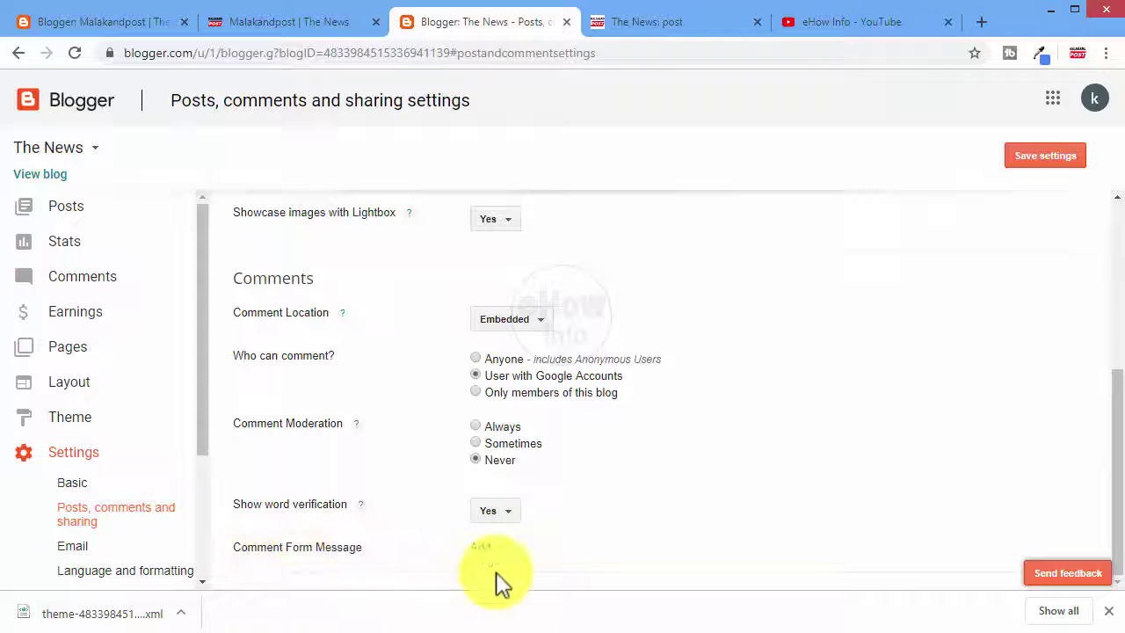
pyautogui.click(482, 548)
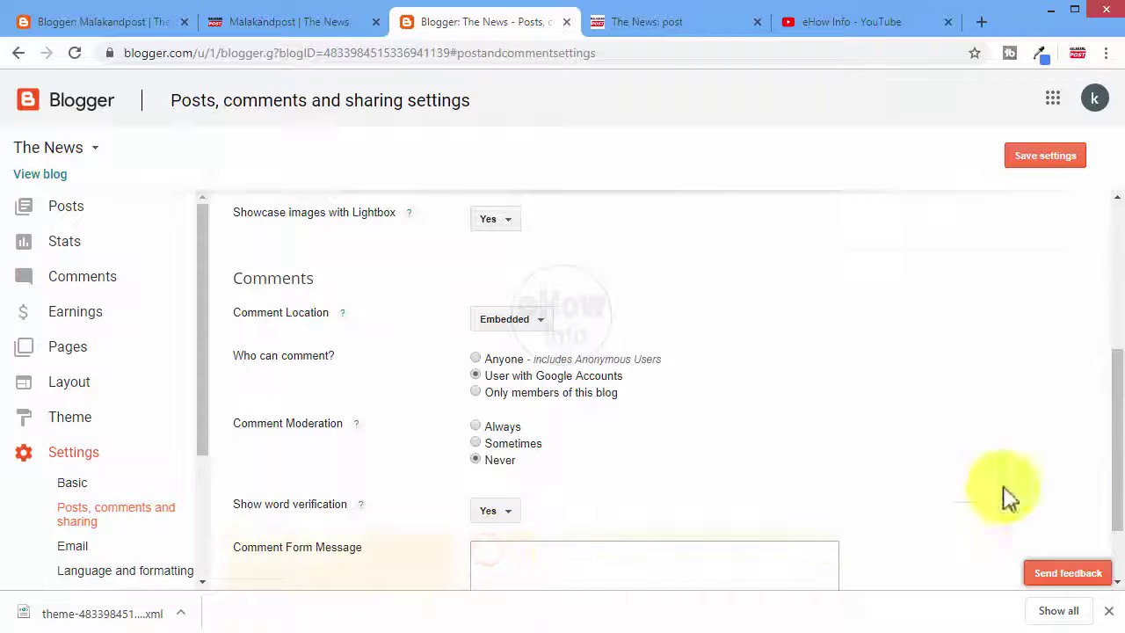
pyautogui.scroll(-1, 1121, 449)
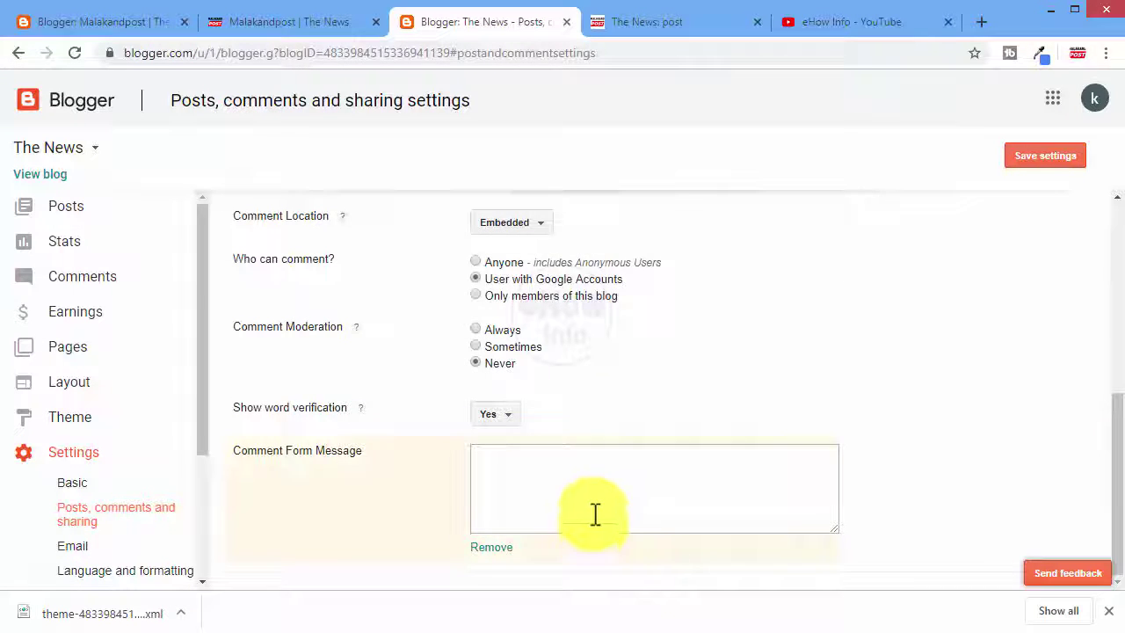
pyautogui.click(484, 546)
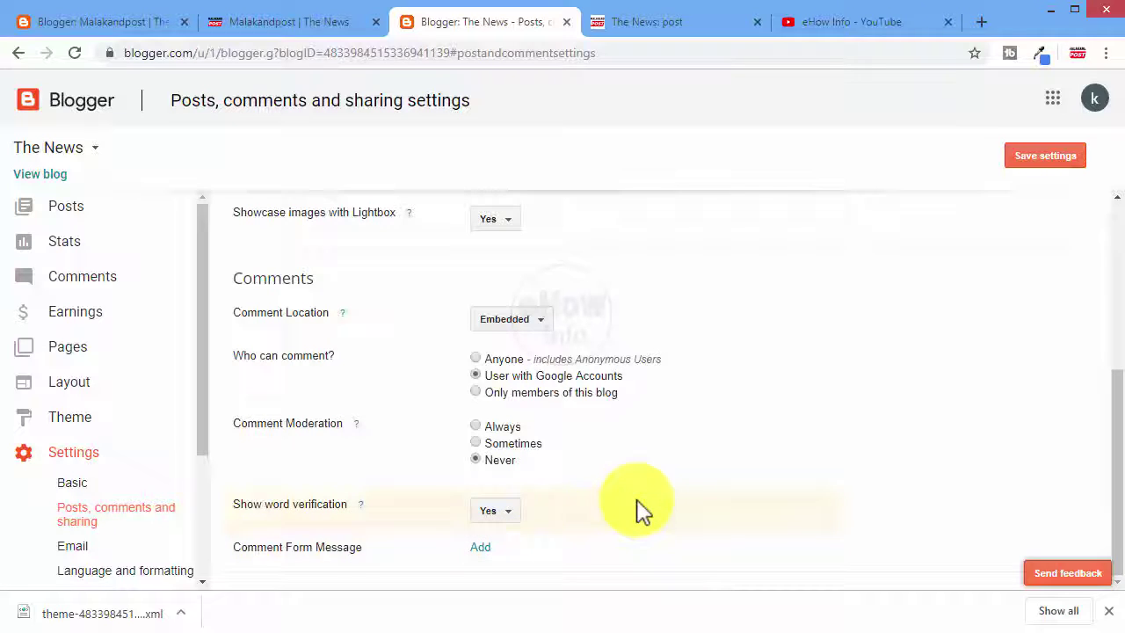
# - Open the email settings, discarding the unsaved post and comment changes, and examine the options for posting using email
pyautogui.click(73, 545)
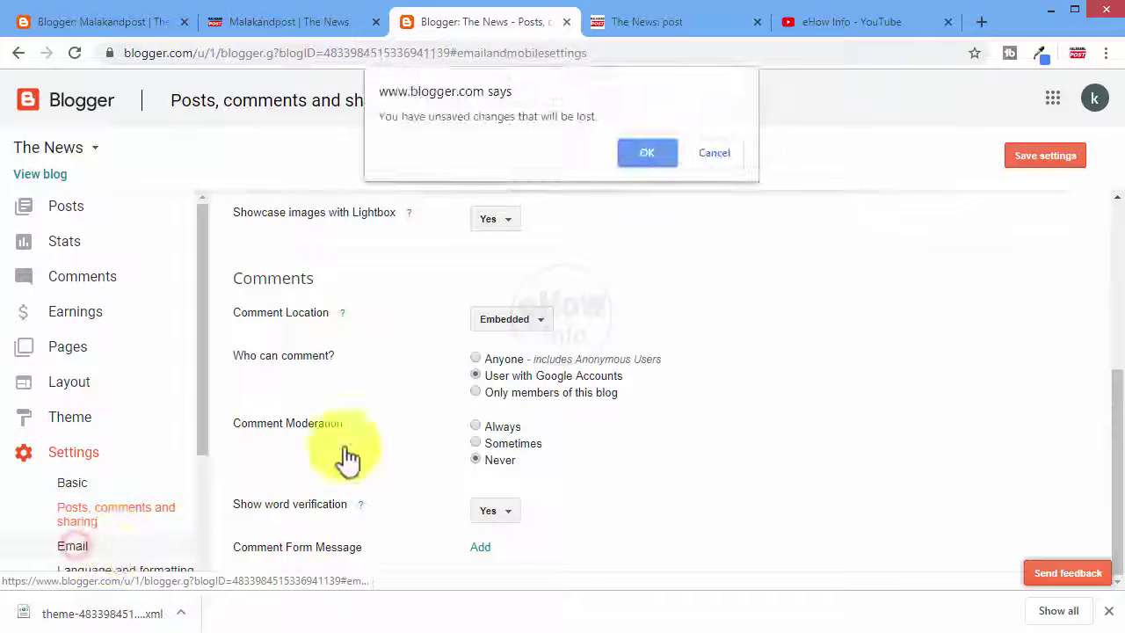
pyautogui.click(673, 164)
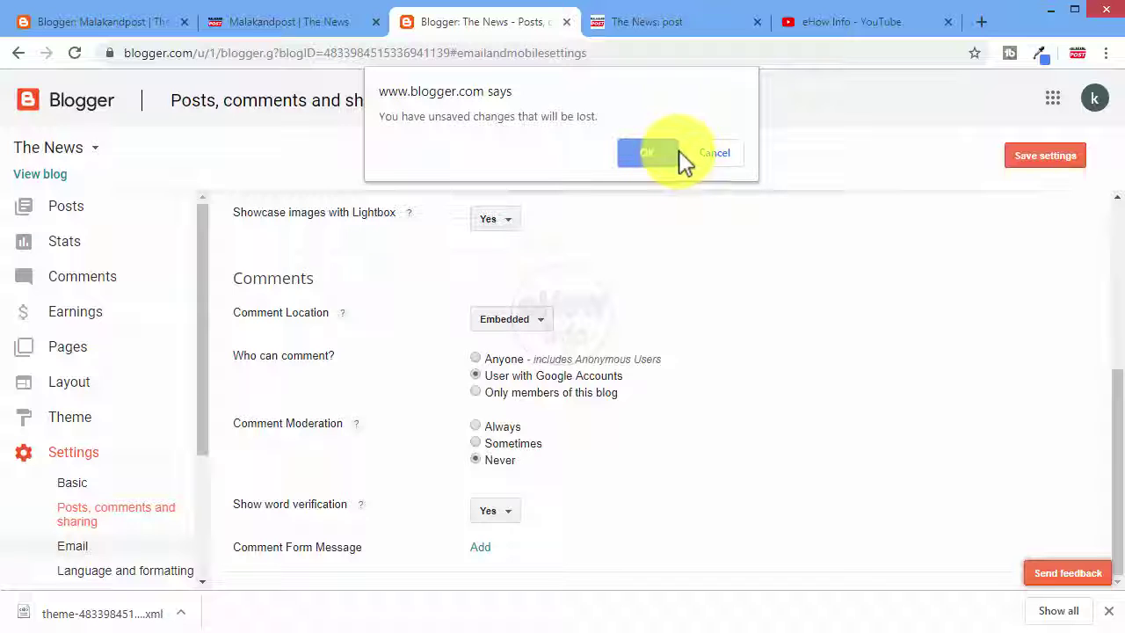
pyautogui.click(703, 157)
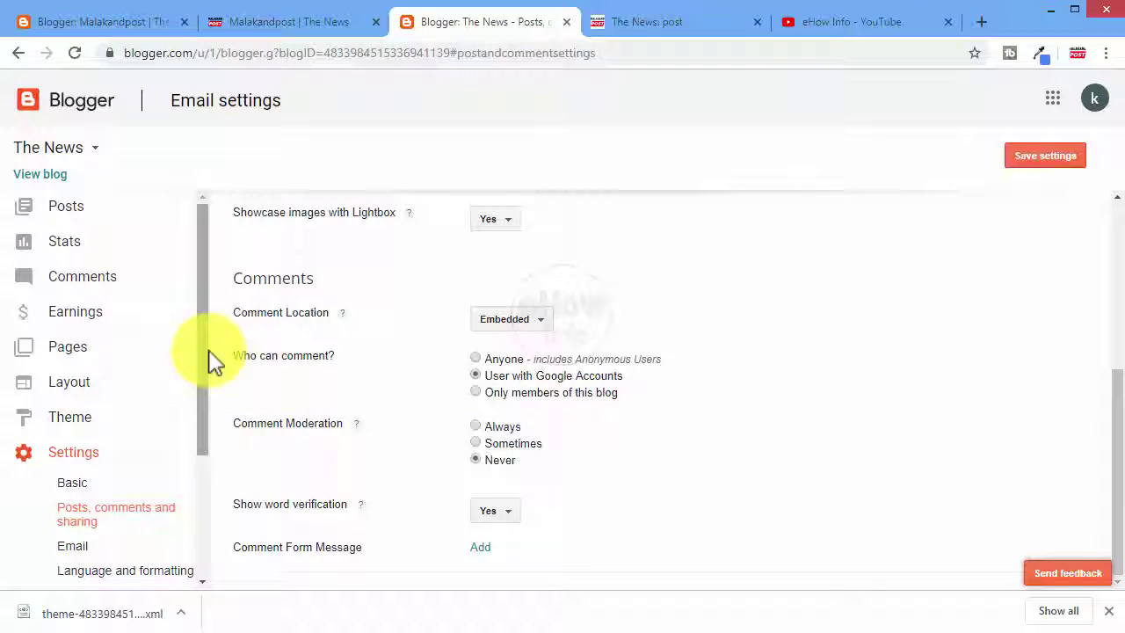
pyautogui.scroll(-2, 215, 378)
pyautogui.click(71, 452)
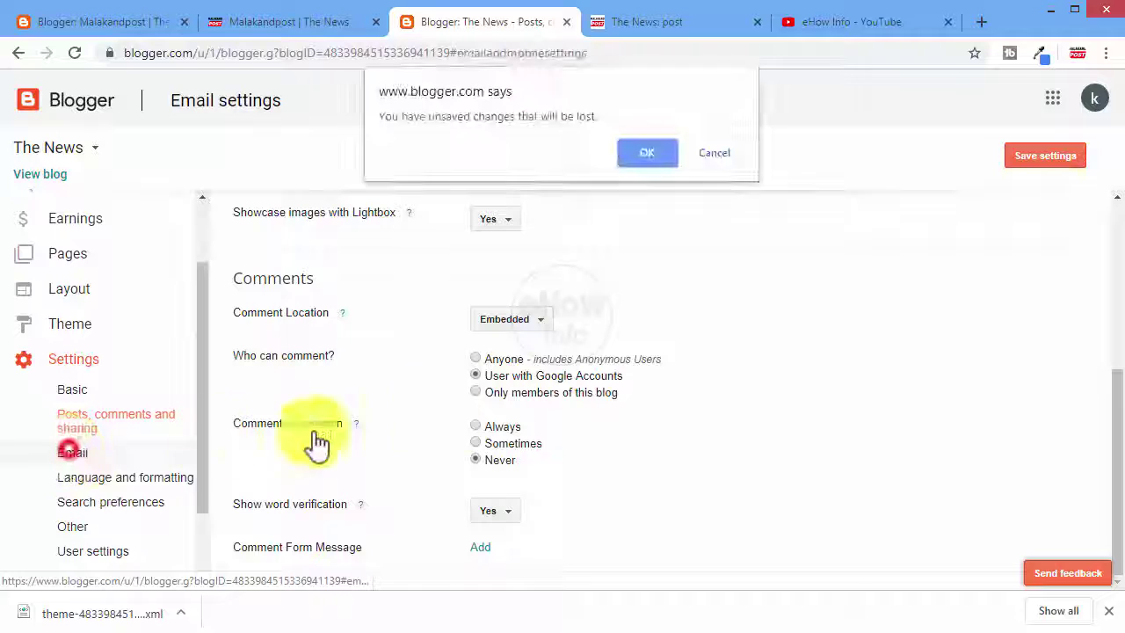
pyautogui.click(658, 158)
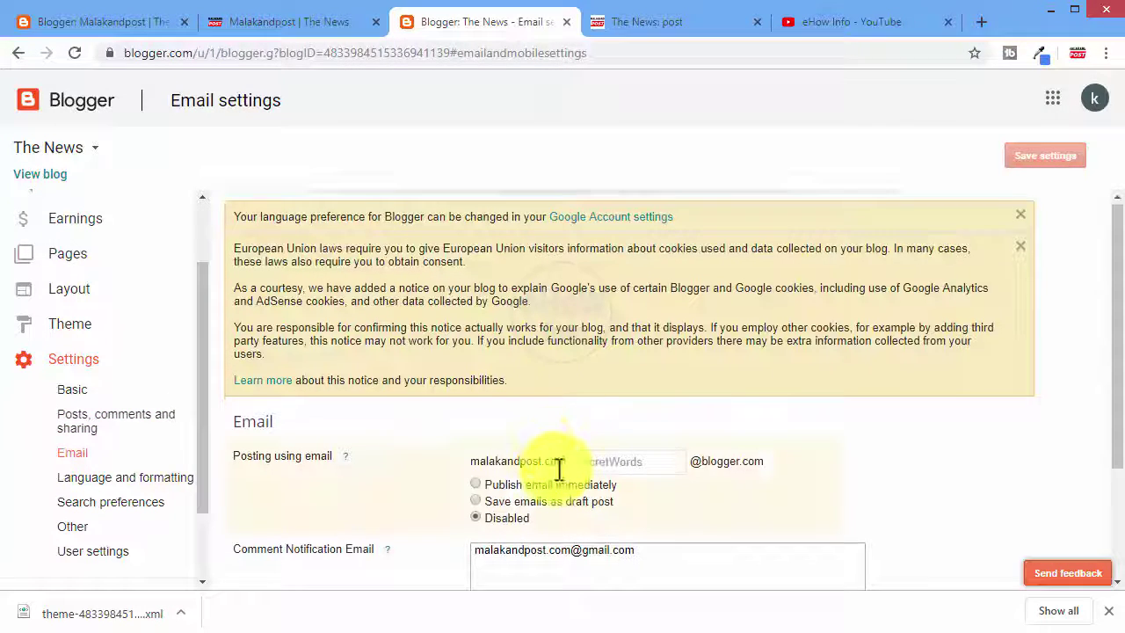
pyautogui.scroll(-2, 559, 471)
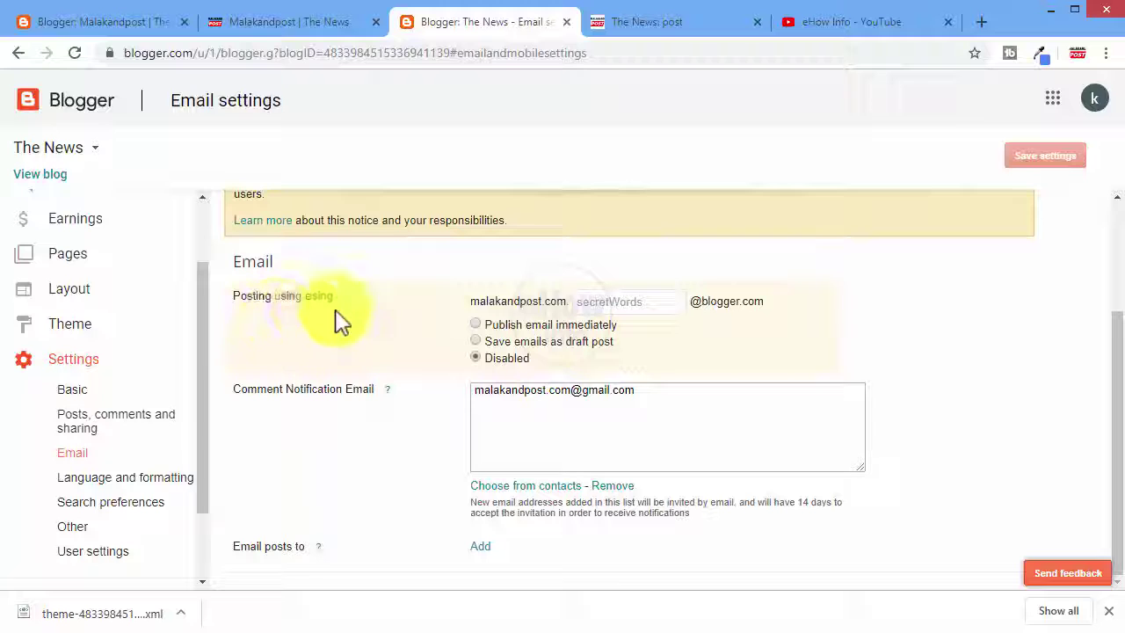
pyautogui.click(618, 301)
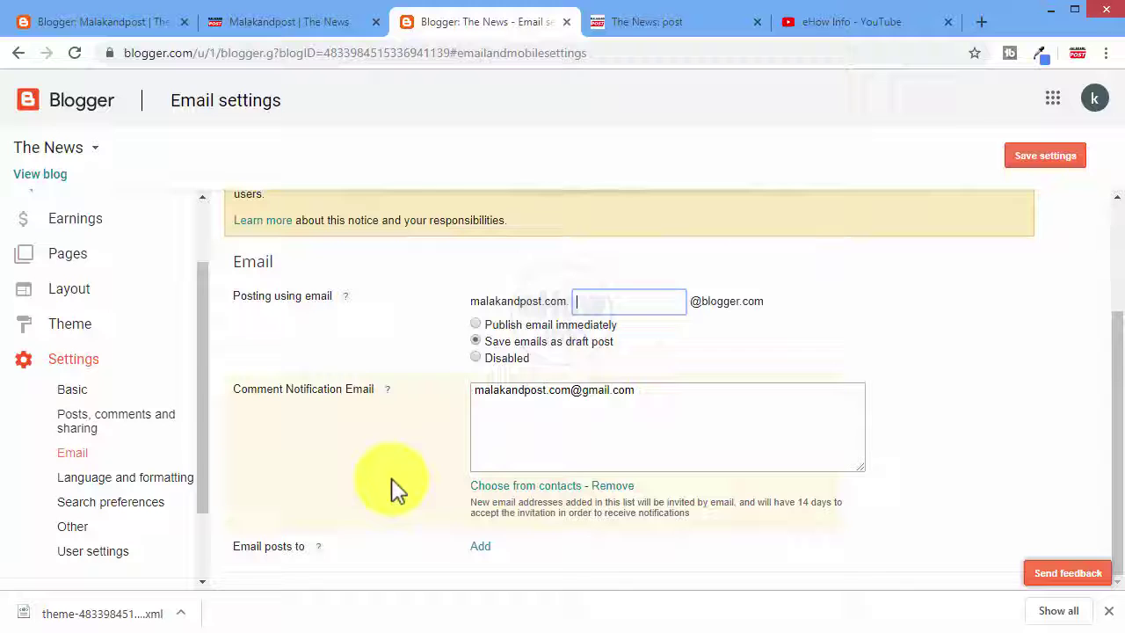
# - Open the language and formatting settings, discarding the unsaved email changes, and examine the language, transliteration and date format choices
pyautogui.click(154, 477)
pyautogui.click(641, 168)
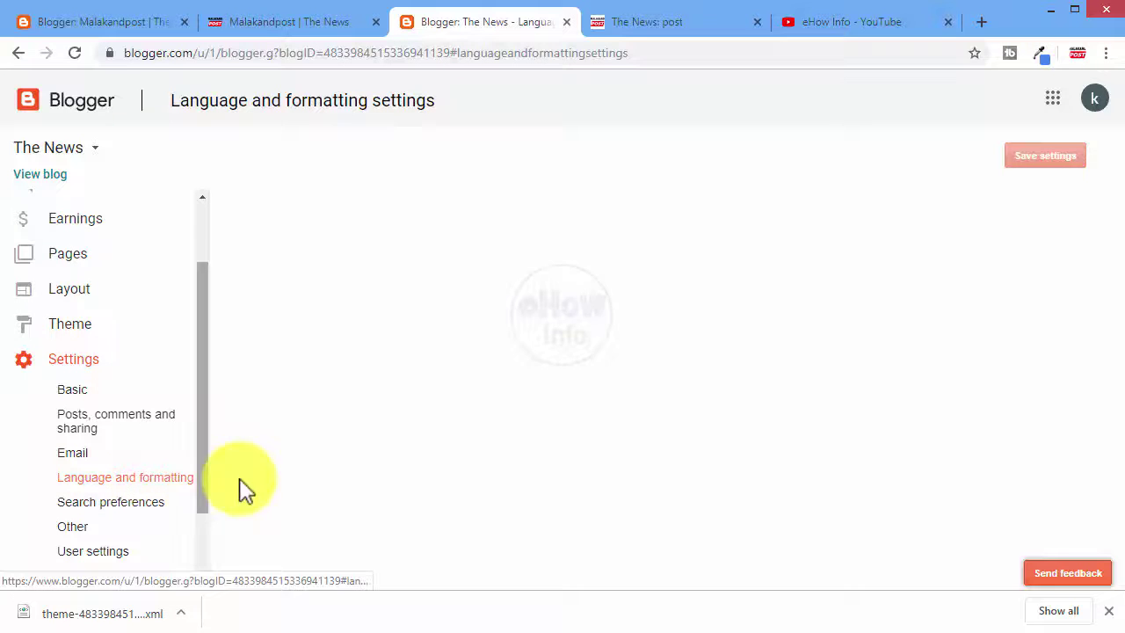
pyautogui.scroll(-2, 400, 429)
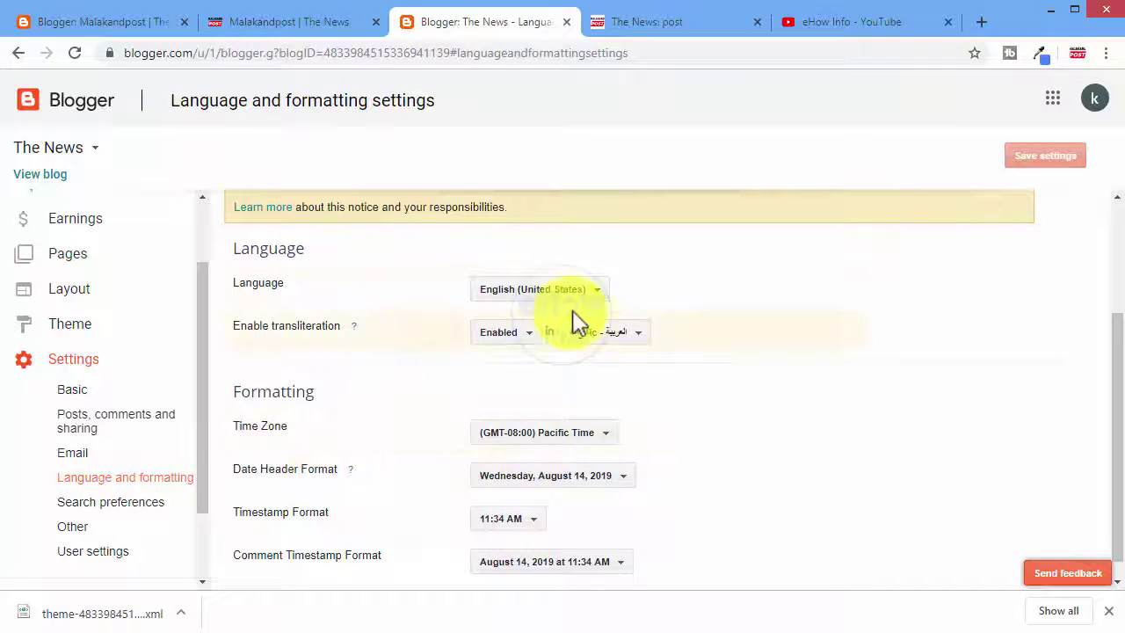
pyautogui.click(603, 290)
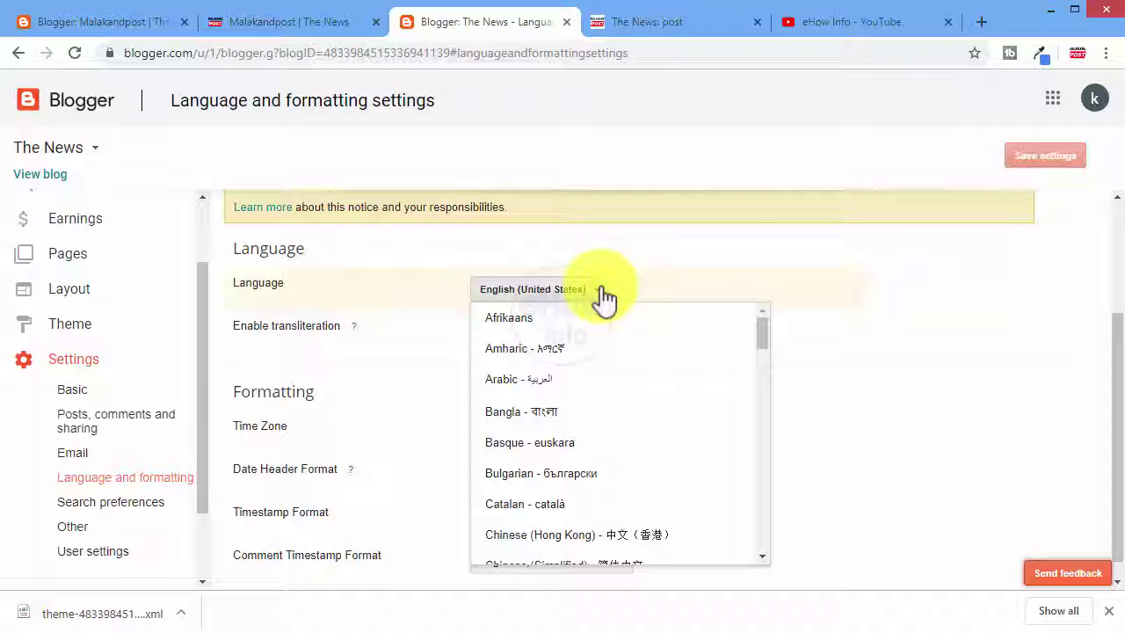
pyautogui.click(630, 237)
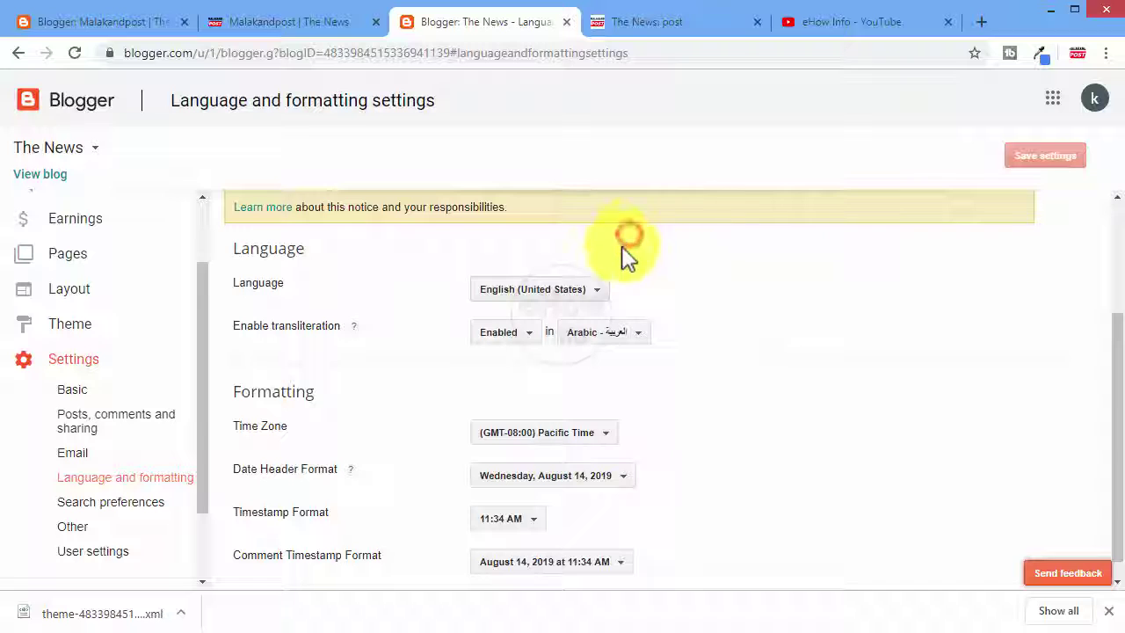
pyautogui.click(531, 338)
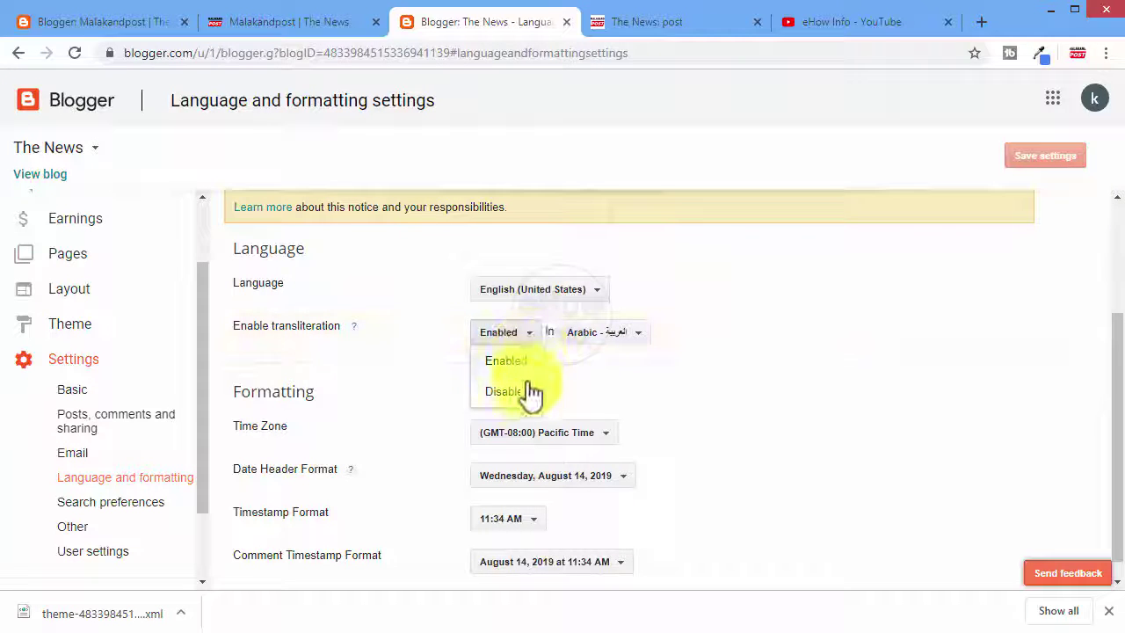
pyautogui.click(516, 371)
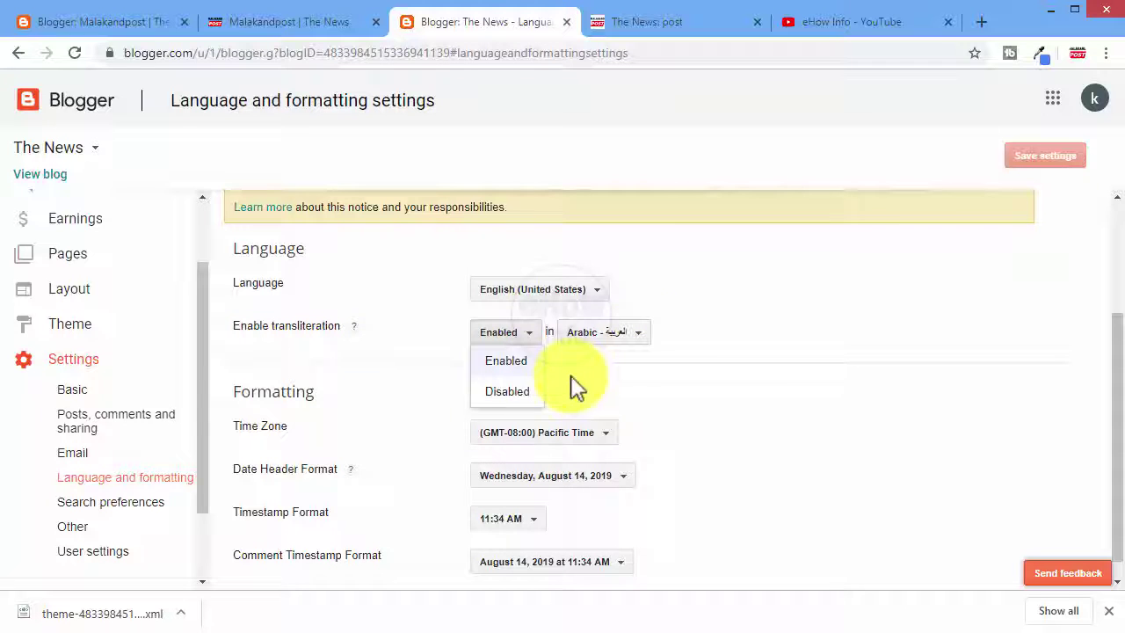
pyautogui.click(671, 264)
pyautogui.scroll(-1, 659, 418)
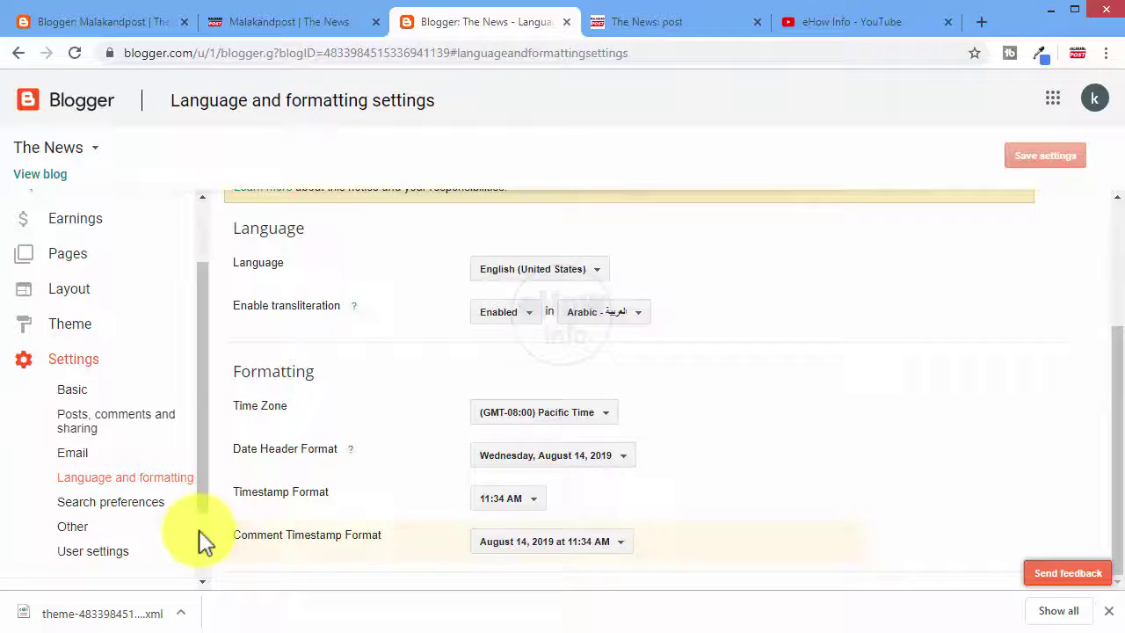
# - In the search preferences, examine the search description field without saving it, plus the redirection, crawler and monetization options
pyautogui.click(154, 505)
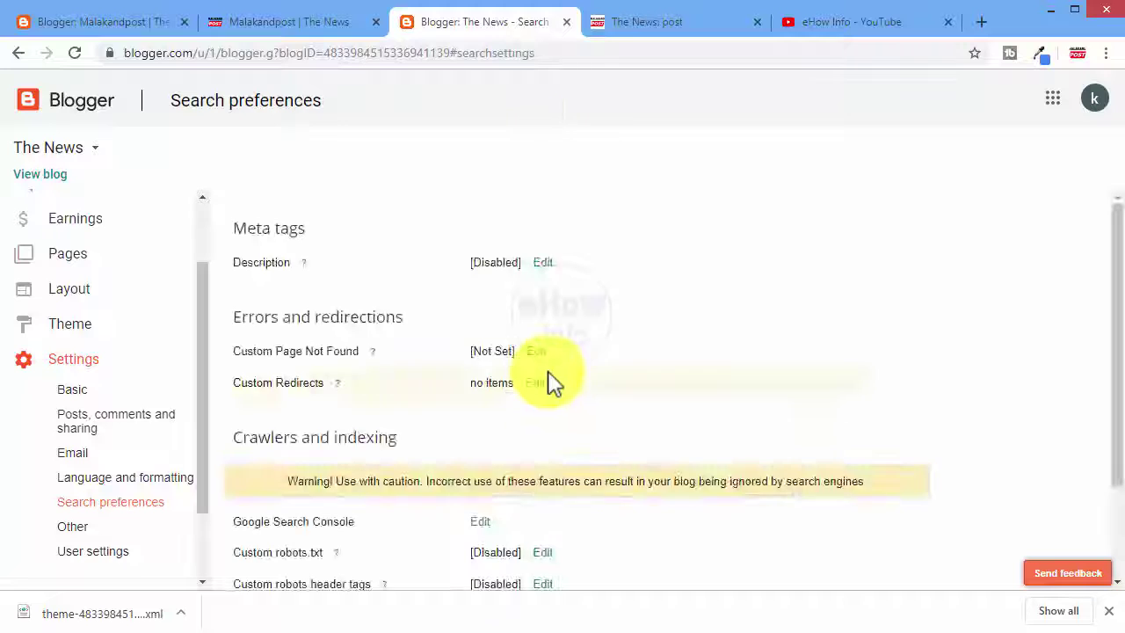
pyautogui.scroll(-2, 668, 453)
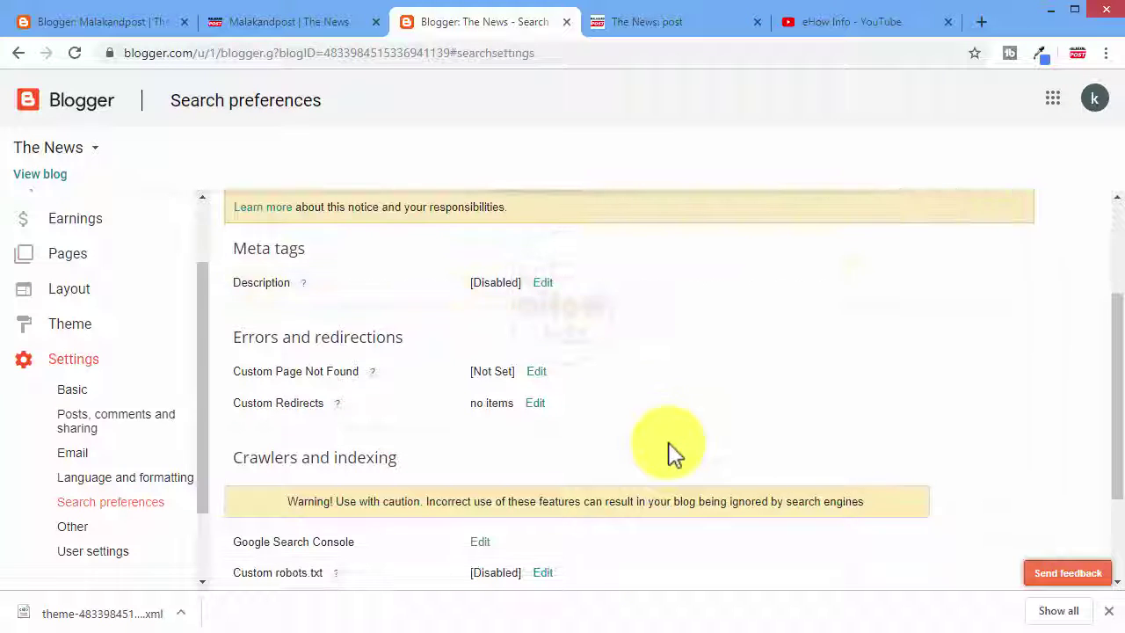
pyautogui.click(543, 283)
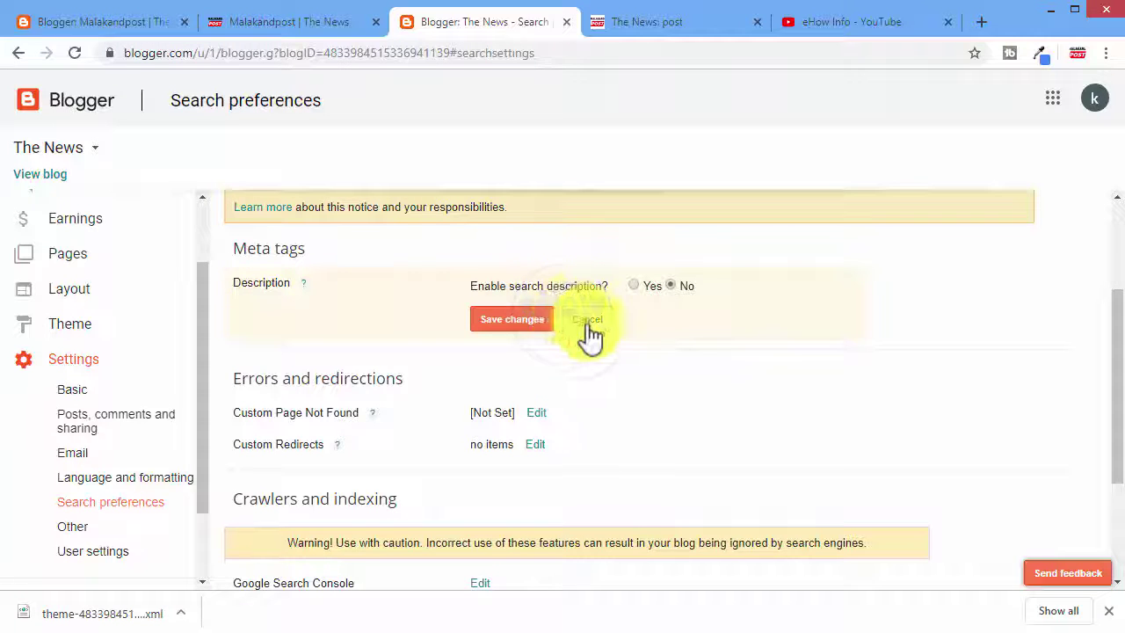
pyautogui.click(635, 286)
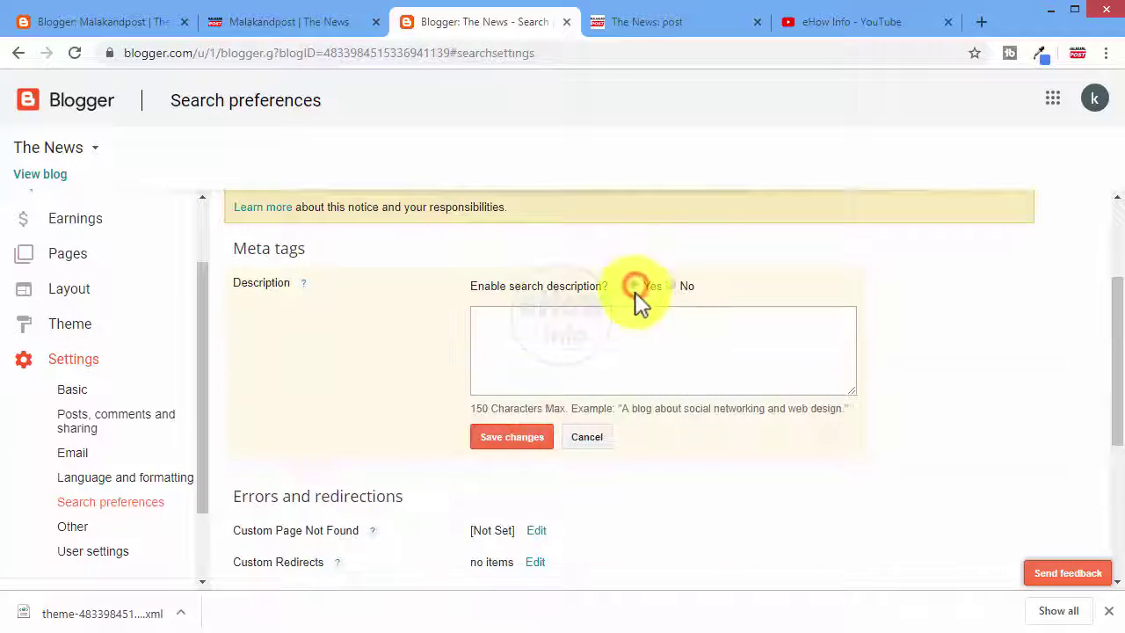
pyautogui.click(603, 441)
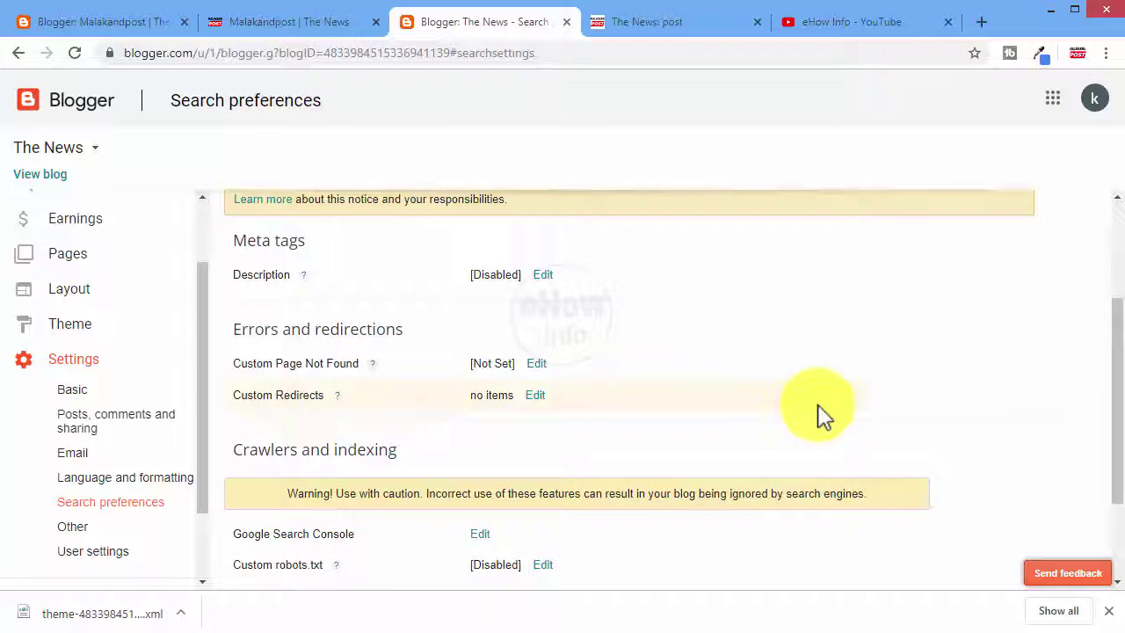
pyautogui.scroll(-2, 819, 414)
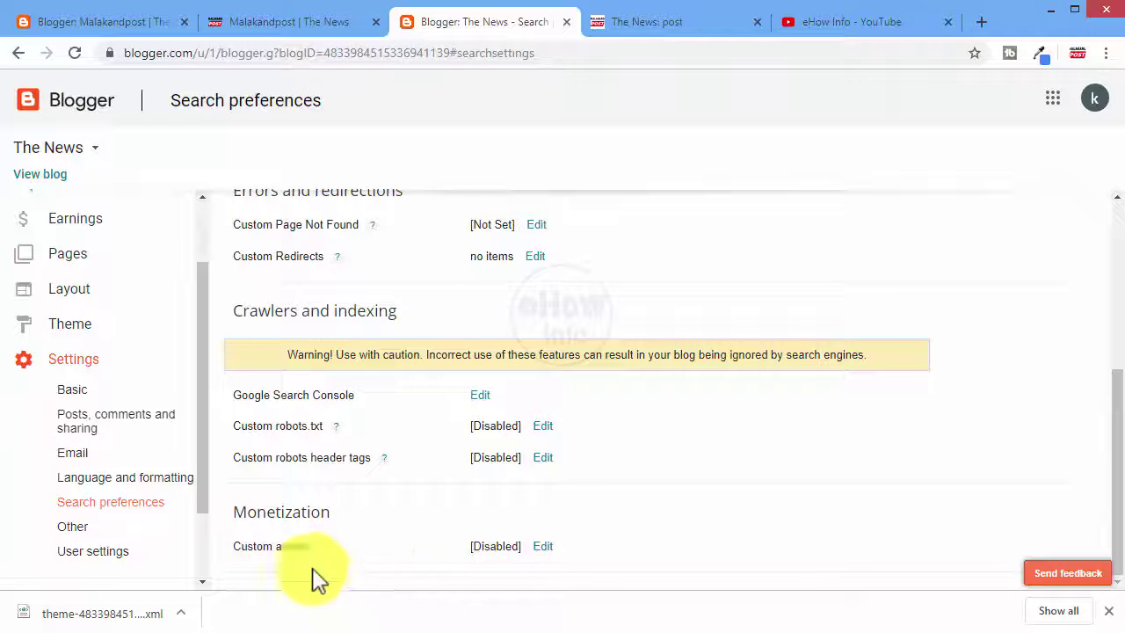
# - In the Other settings, examine the Post Feed Redirect URL and Post Feed Footer fields, removing both again
pyautogui.click(74, 528)
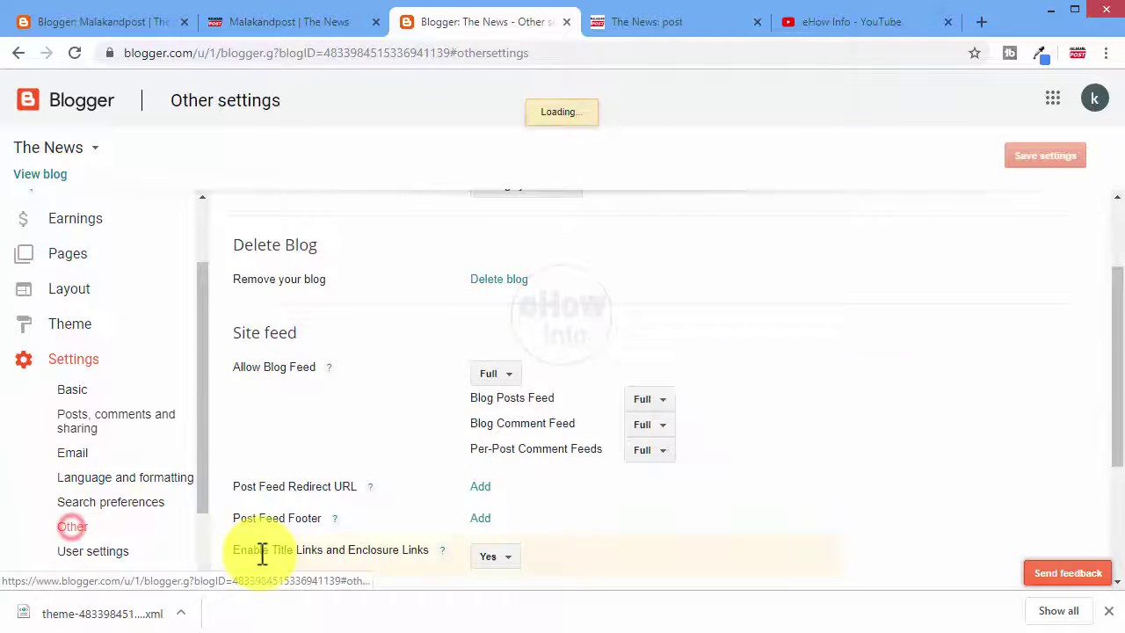
pyautogui.scroll(-1, 608, 399)
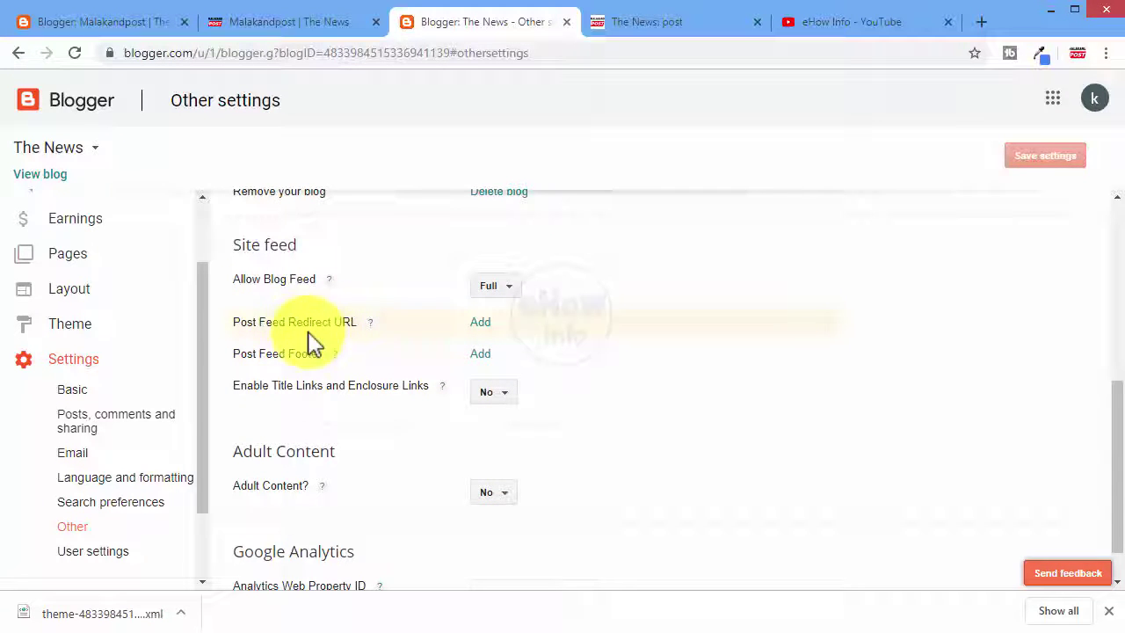
pyautogui.click(480, 322)
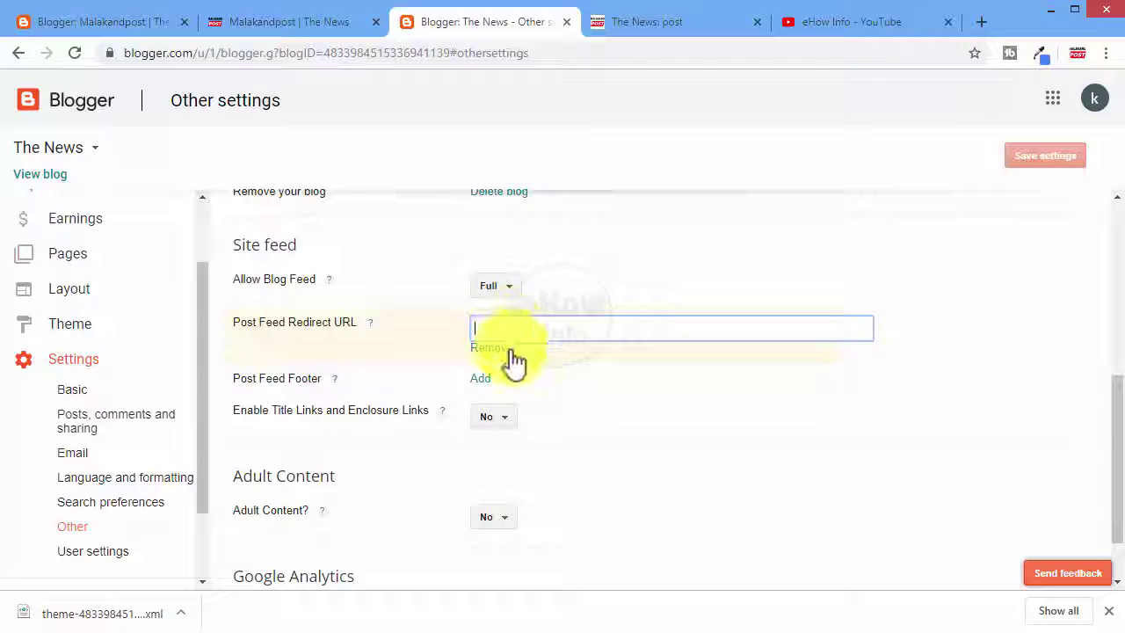
pyautogui.click(492, 348)
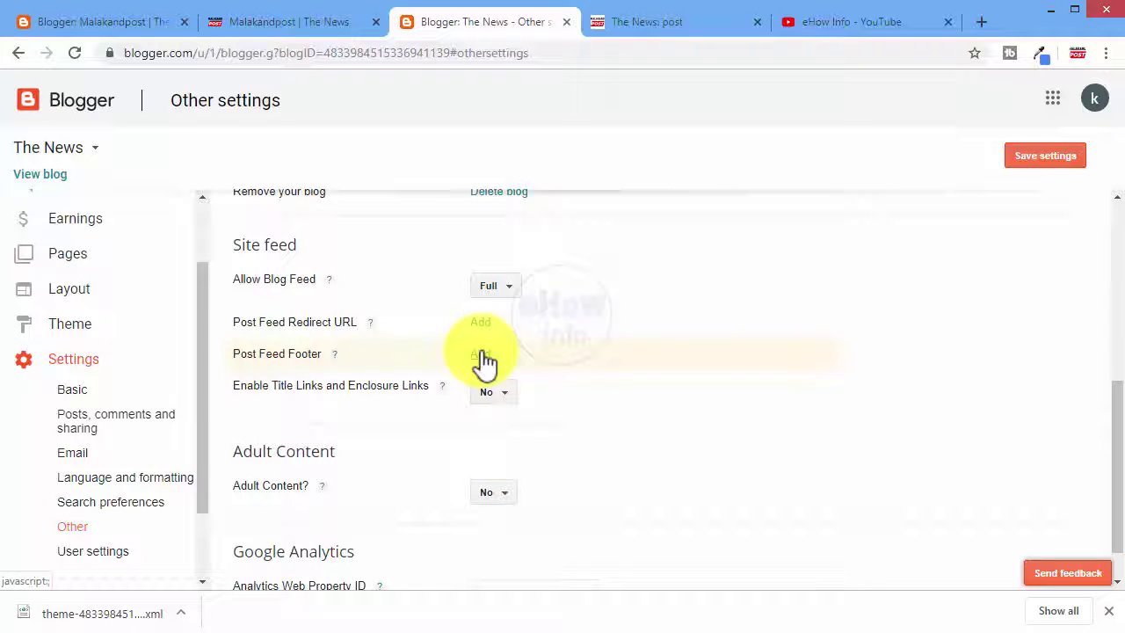
pyautogui.click(481, 354)
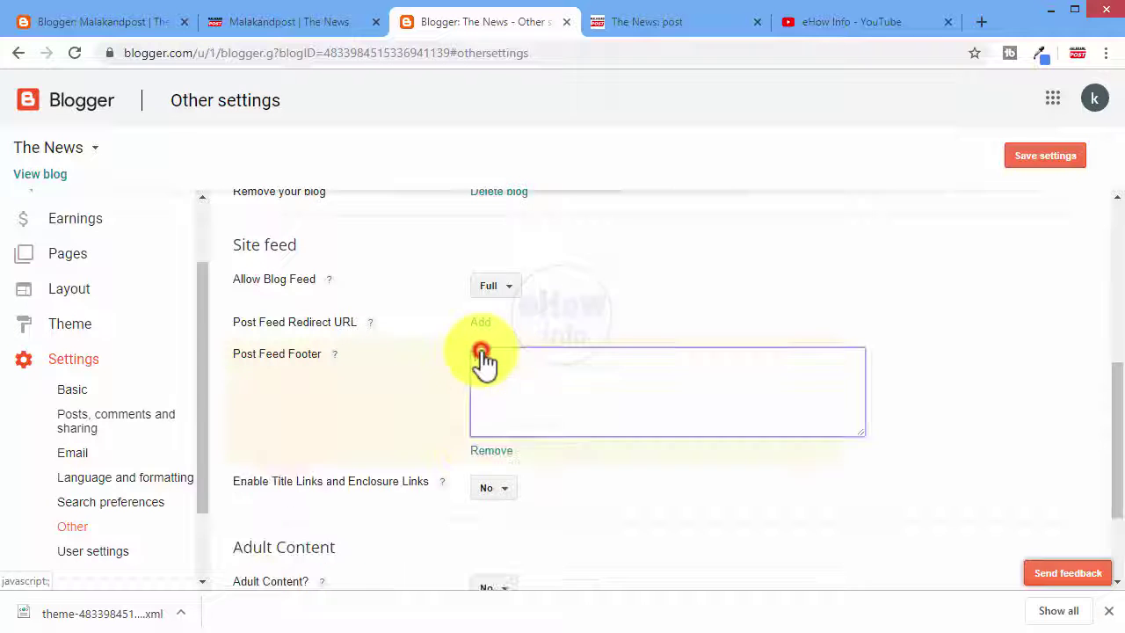
pyautogui.click(498, 455)
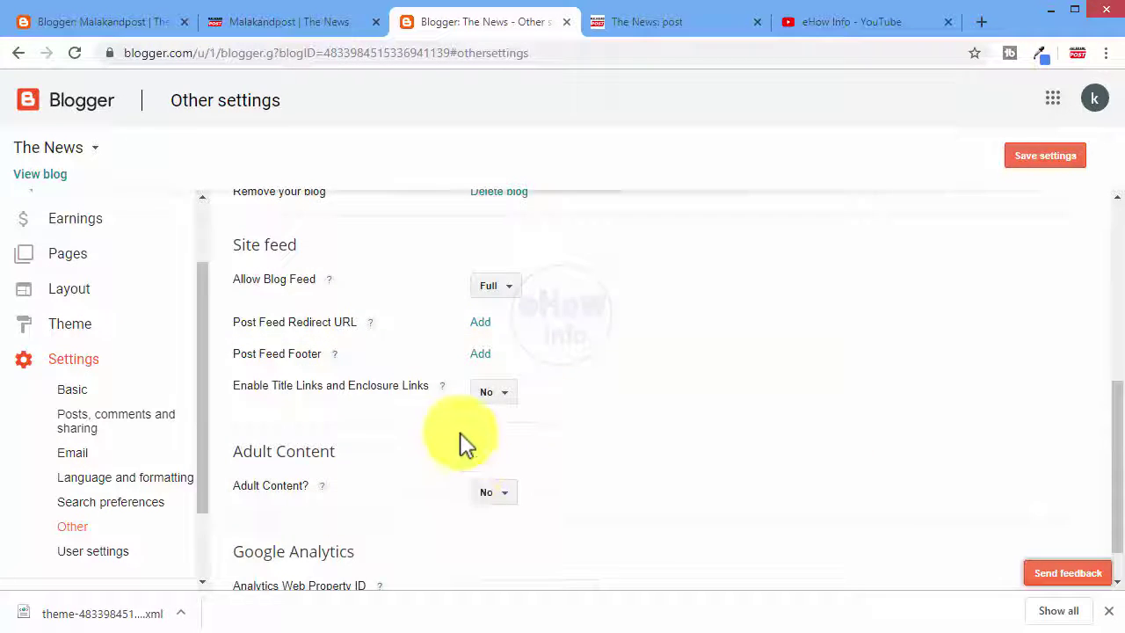
# - Examine the Adult Content choices and the Google Analytics property field, leaving Adult Content at No
pyautogui.scroll(-1, 461, 442)
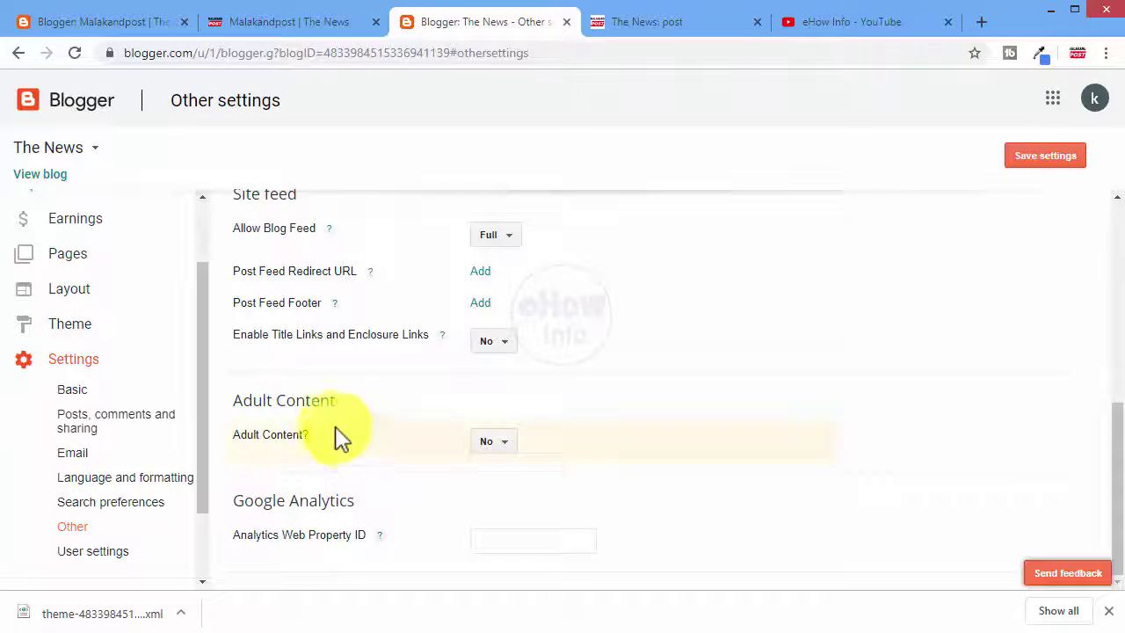
pyautogui.click(497, 442)
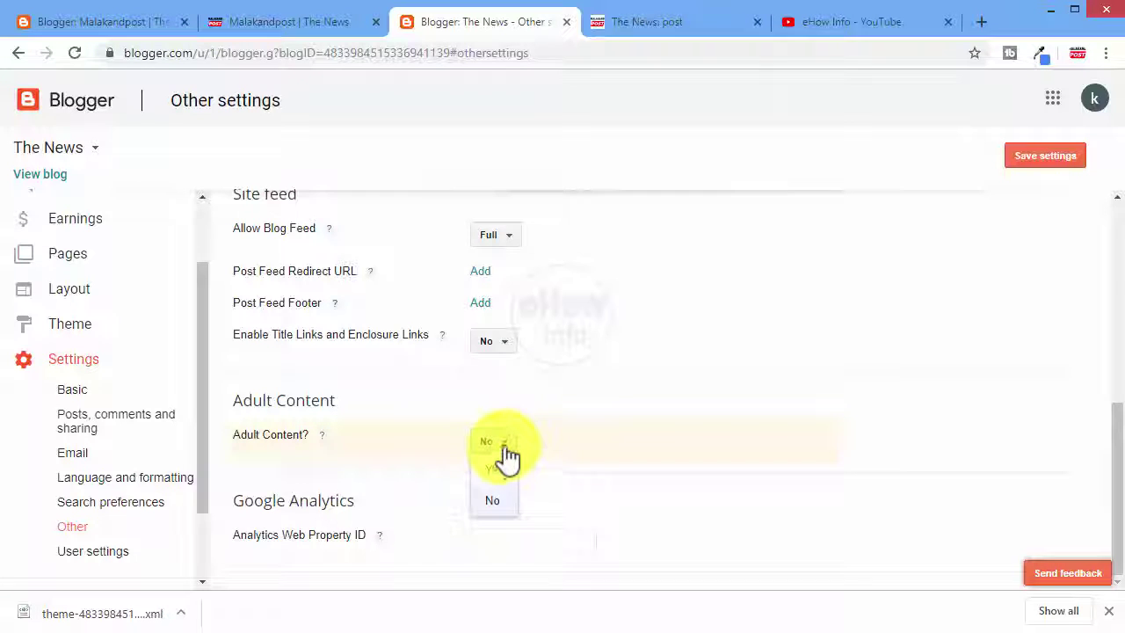
pyautogui.click(545, 408)
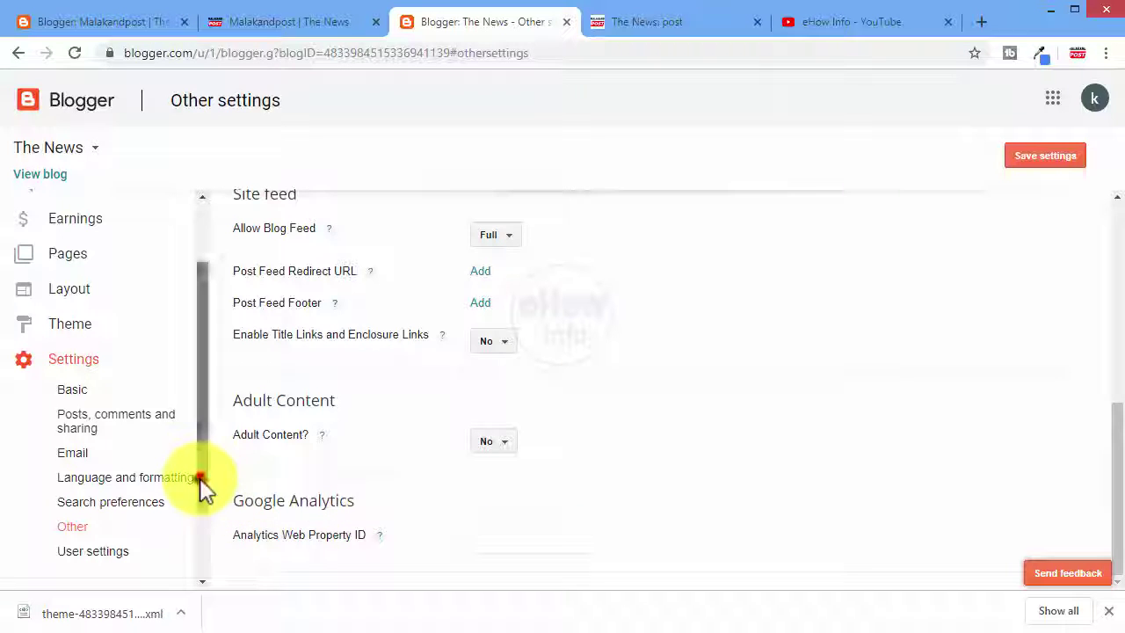
# - Open the user settings, discarding the unsaved changes, and look at the general and language options
pyautogui.moveTo(201, 489); pyautogui.dragTo(215, 555)
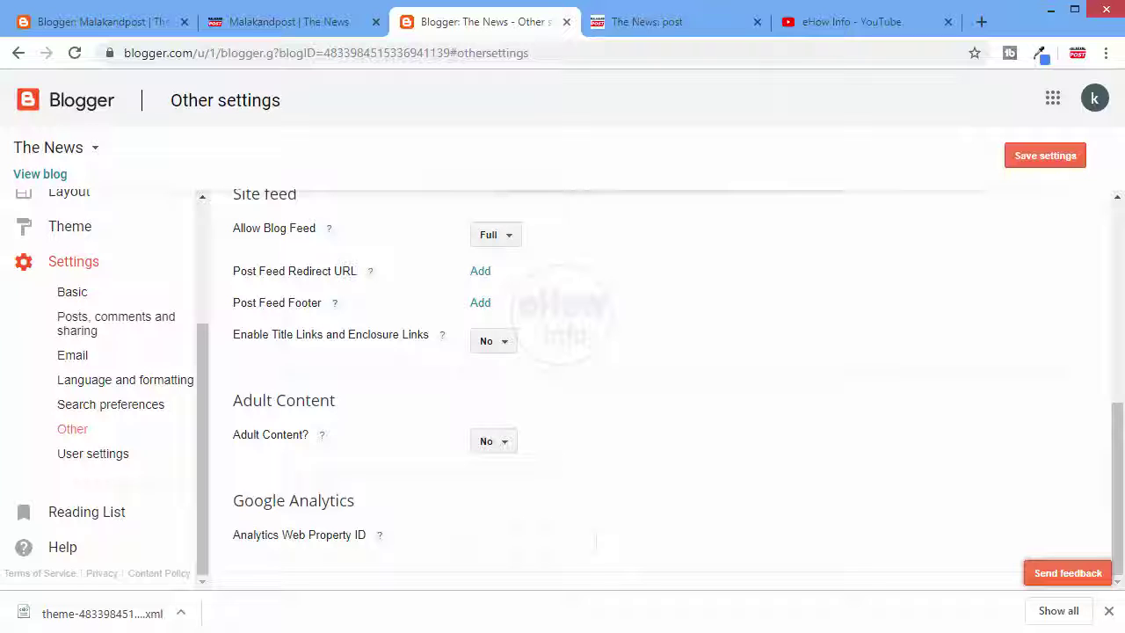
pyautogui.click(105, 459)
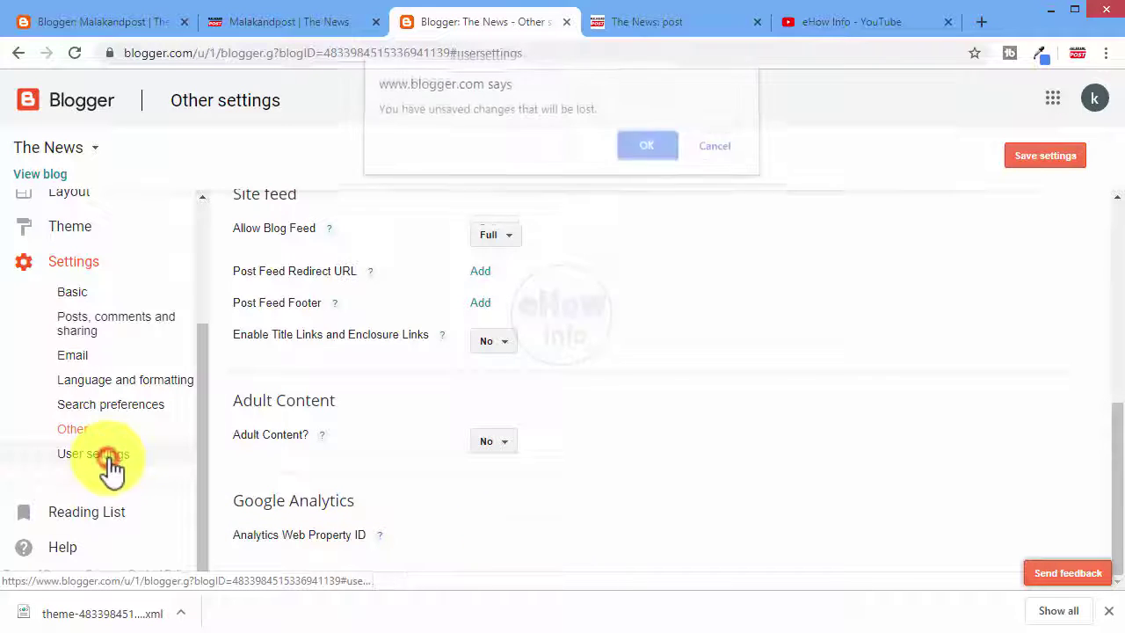
pyautogui.click(650, 151)
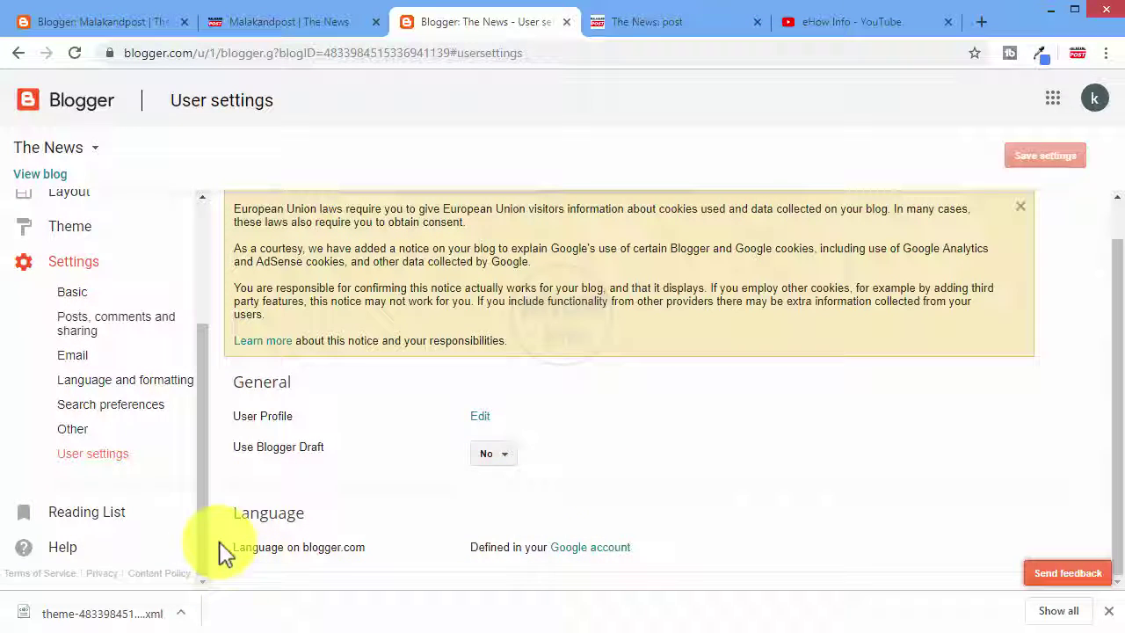
# - Look at the Reading List and return to the published blog's page of posts labelled post
pyautogui.click(106, 524)
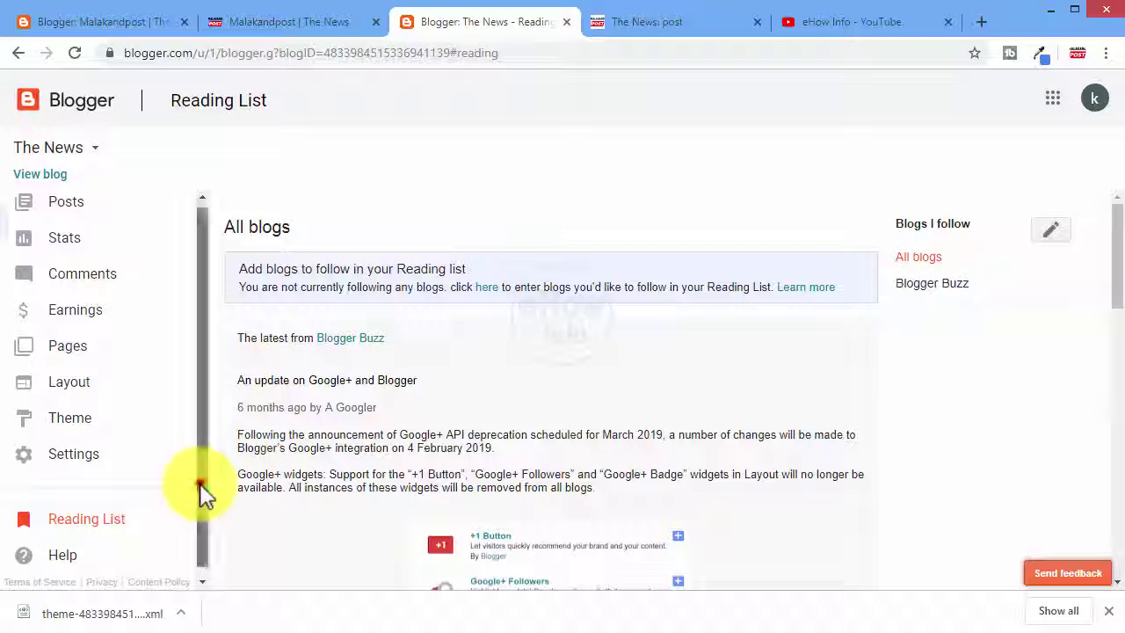
pyautogui.moveTo(201, 488); pyautogui.dragTo(201, 314)
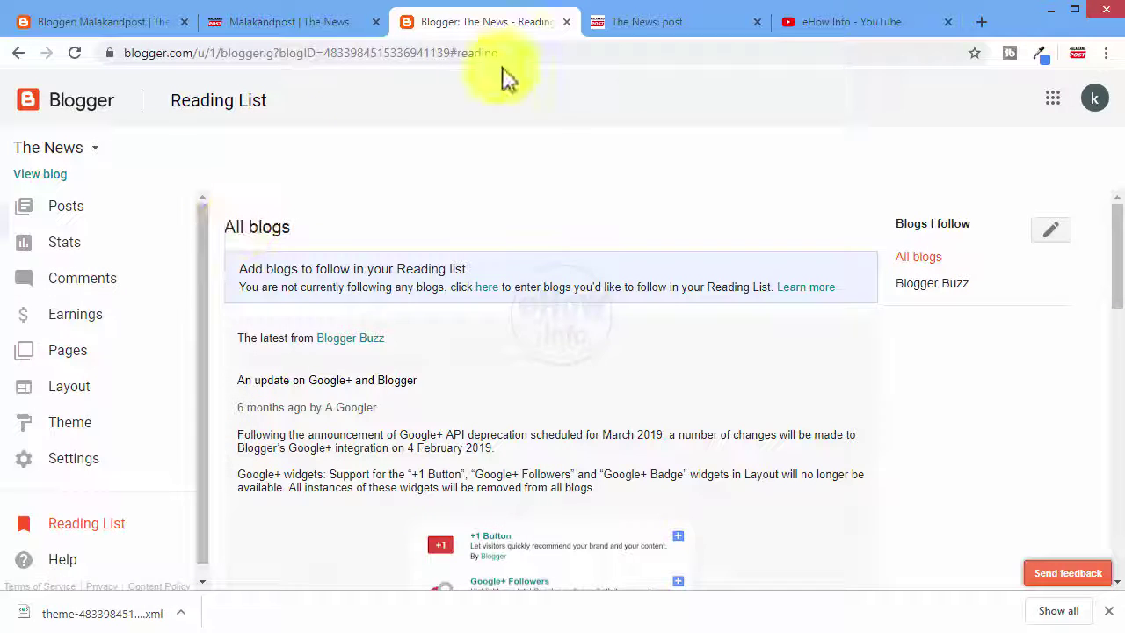
pyautogui.click(652, 27)
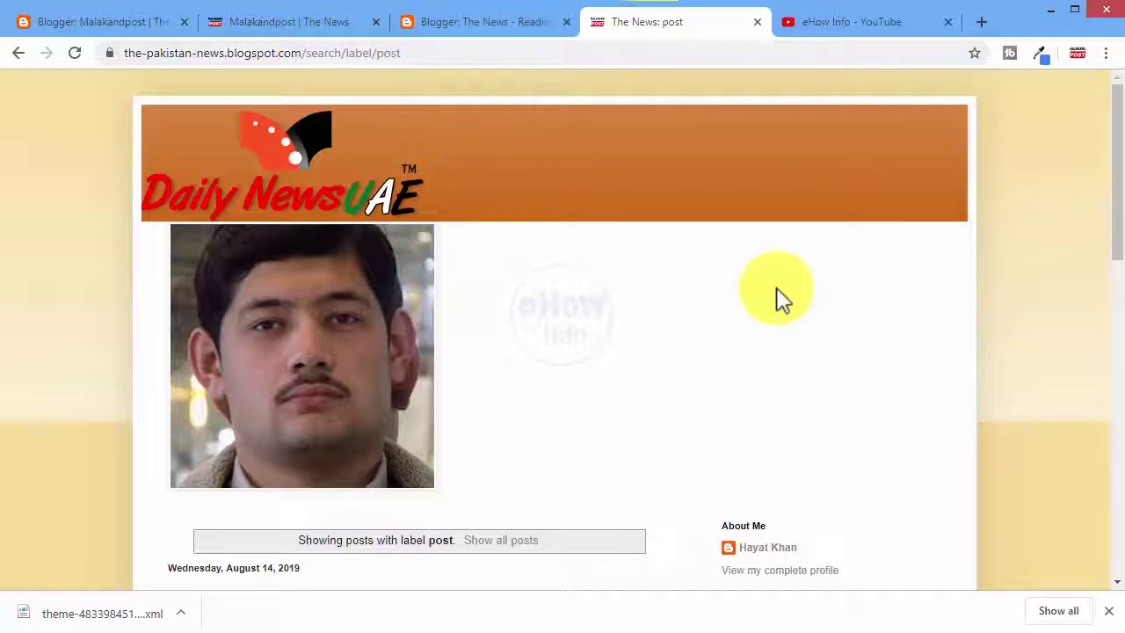
# - Open the Layout page of The News blog and look through its gadget sections from the Navbar down to Cross-Column 2
pyautogui.moveTo(1110, 163)
pyautogui.mouseDown()
pyautogui.moveTo(1105, 314)
pyautogui.moveTo(1122, 168)
pyautogui.mouseUp()
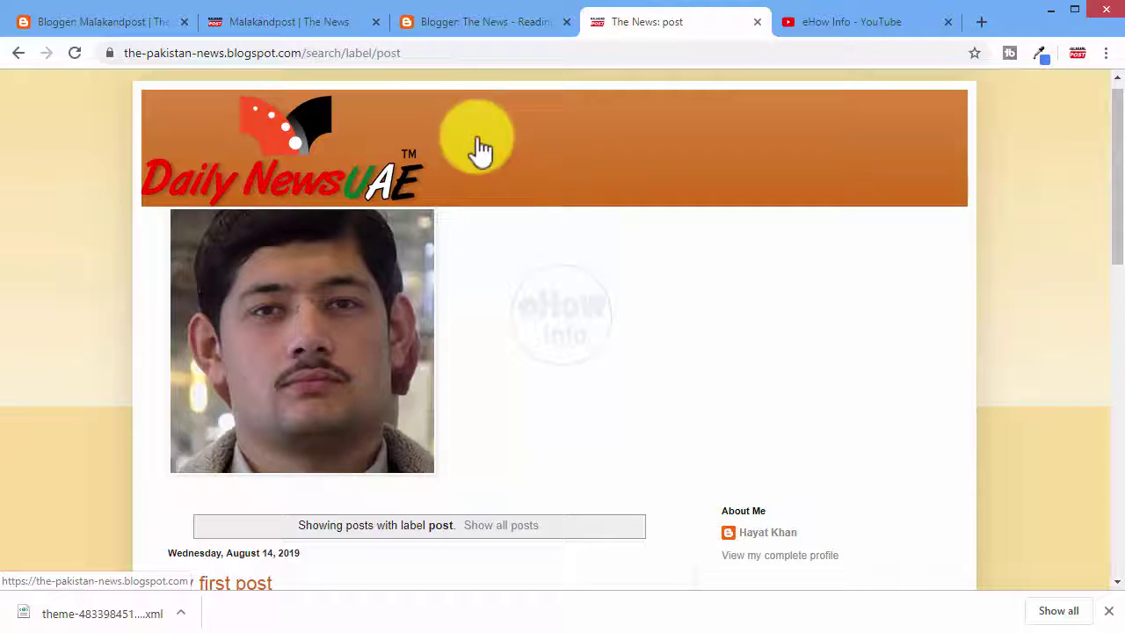
pyautogui.click(446, 26)
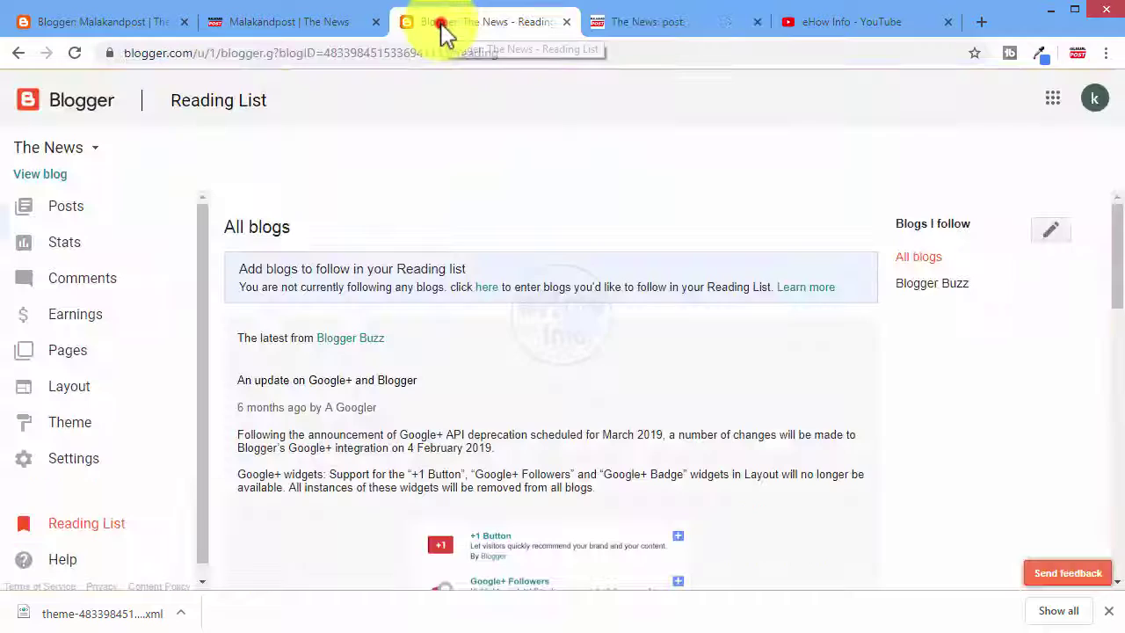
pyautogui.click(78, 386)
pyautogui.scroll(-3, 564, 422)
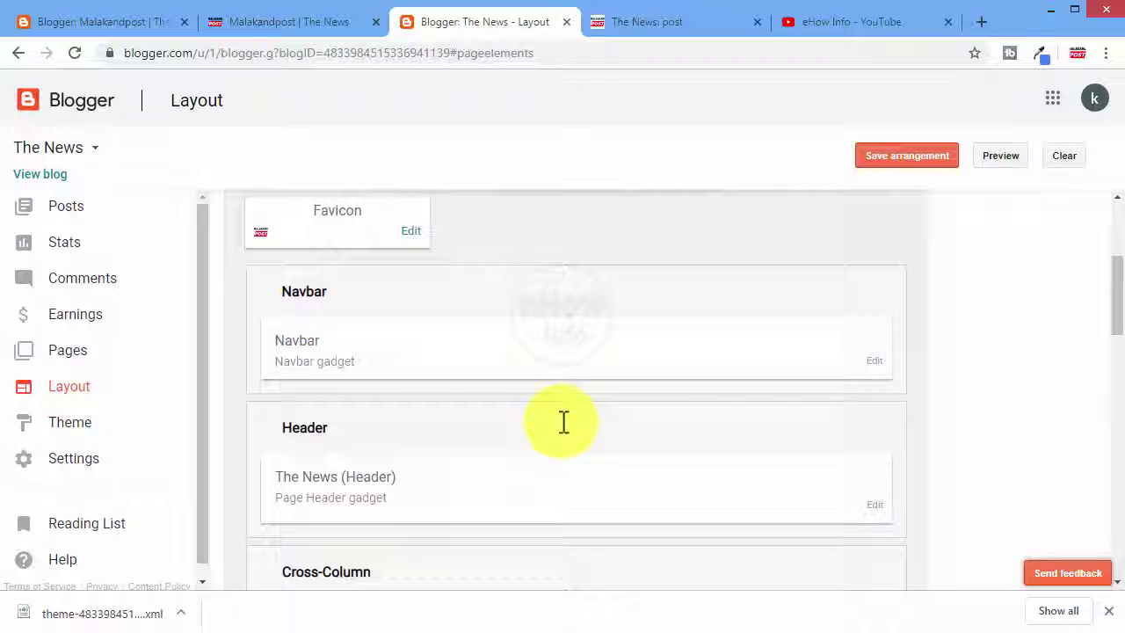
pyautogui.scroll(-1, 563, 431)
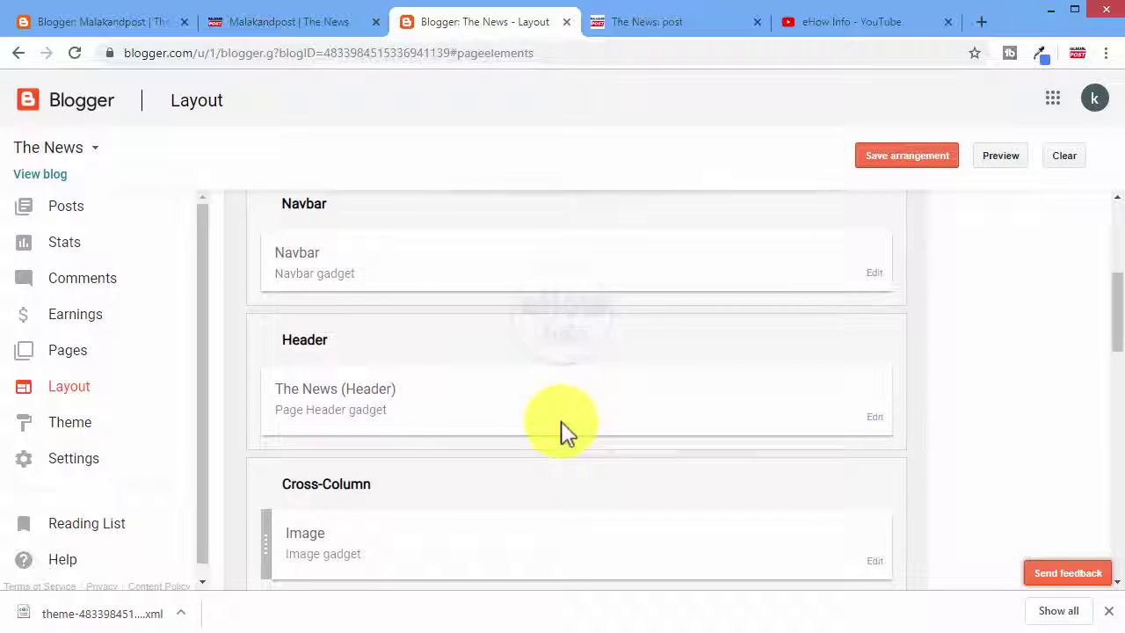
pyautogui.scroll(-2, 563, 431)
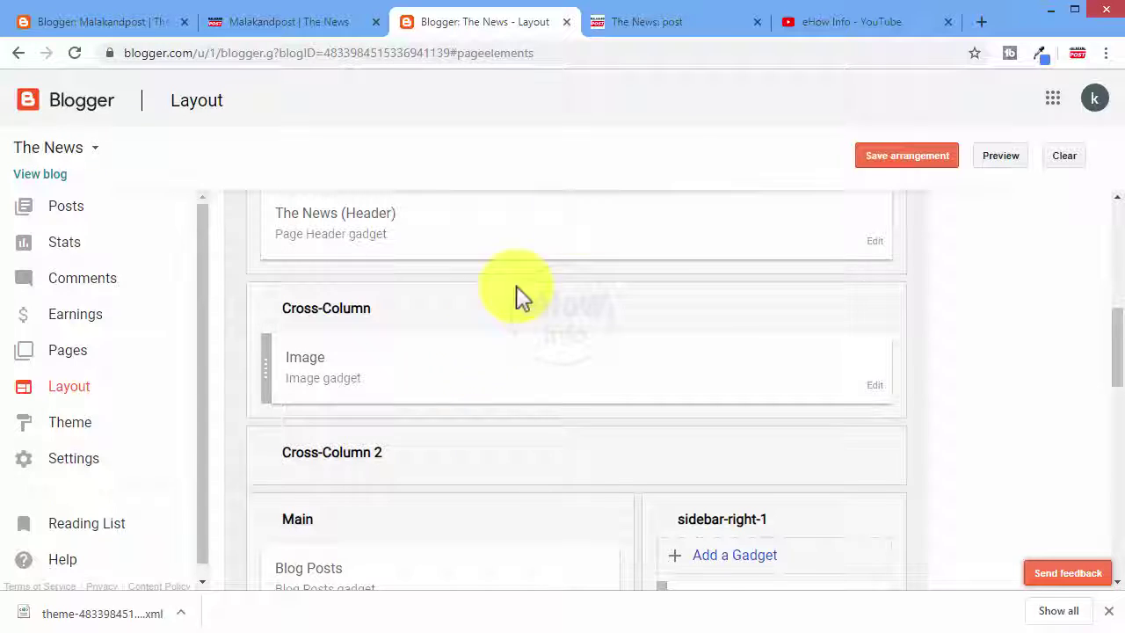
# - Compare the header and image area of the published The News blog with the header and menu of the Malakandpost site
pyautogui.click(650, 25)
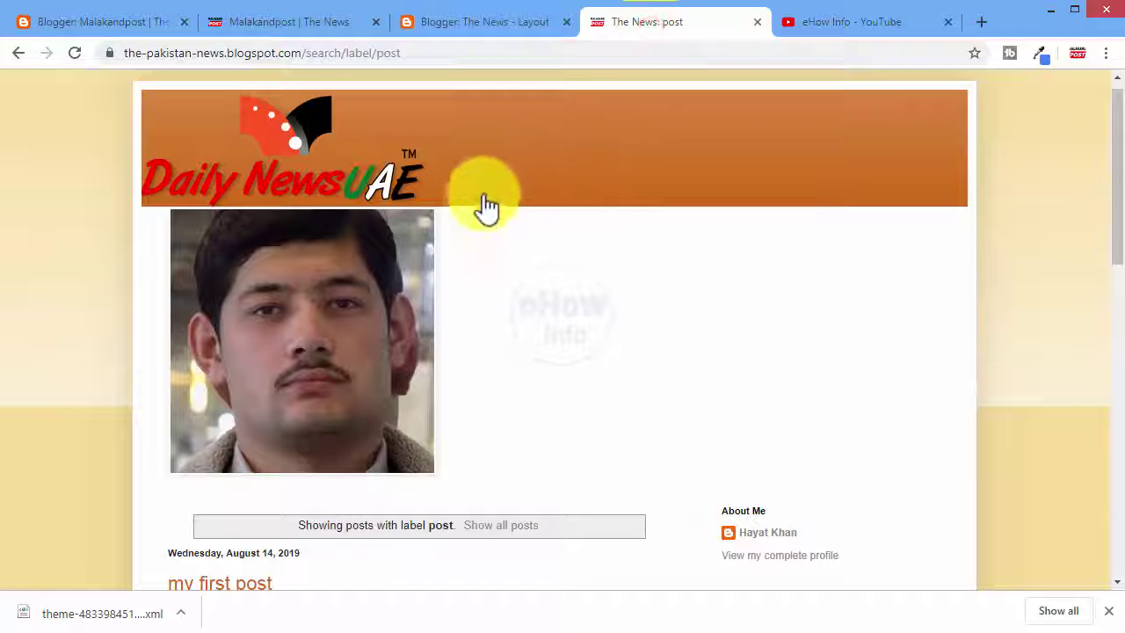
pyautogui.click(257, 24)
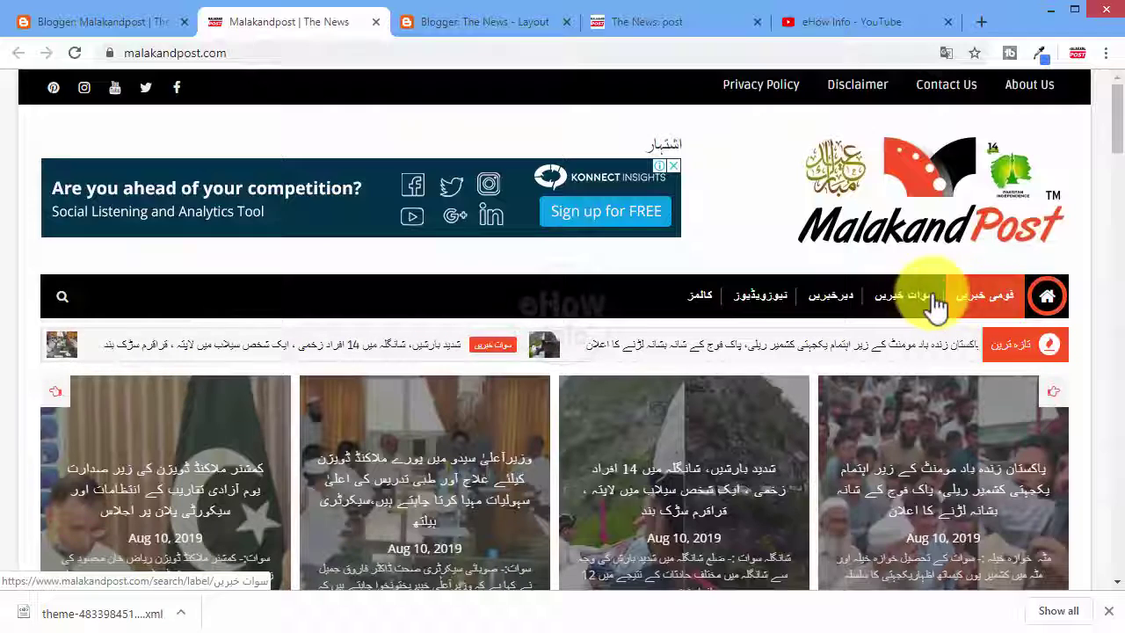
pyautogui.click(611, 33)
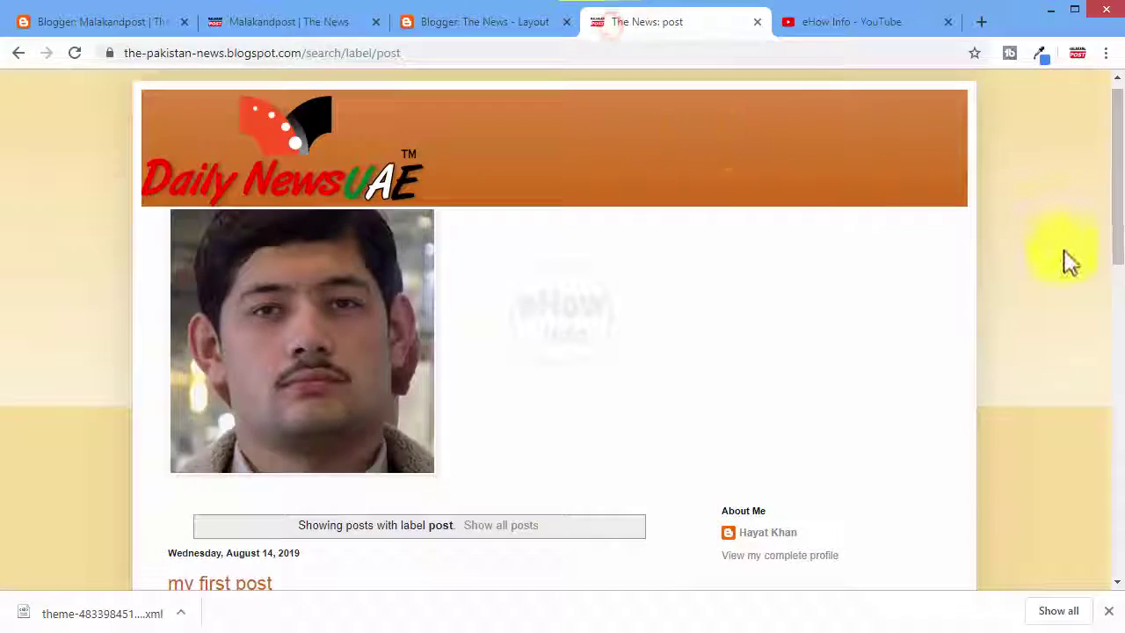
pyautogui.moveTo(1111, 174); pyautogui.dragTo(1113, 252)
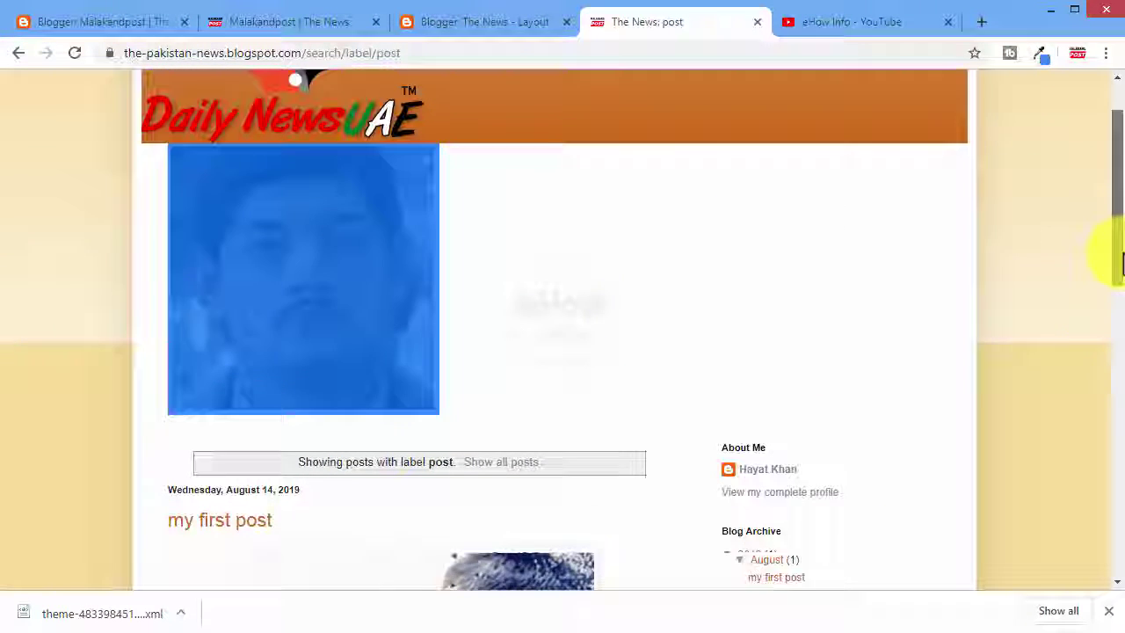
# - On the Malakandpost home page, examine the featured posts and social media counters, and view the sidebar's popular news and comments tabs
pyautogui.click(312, 26)
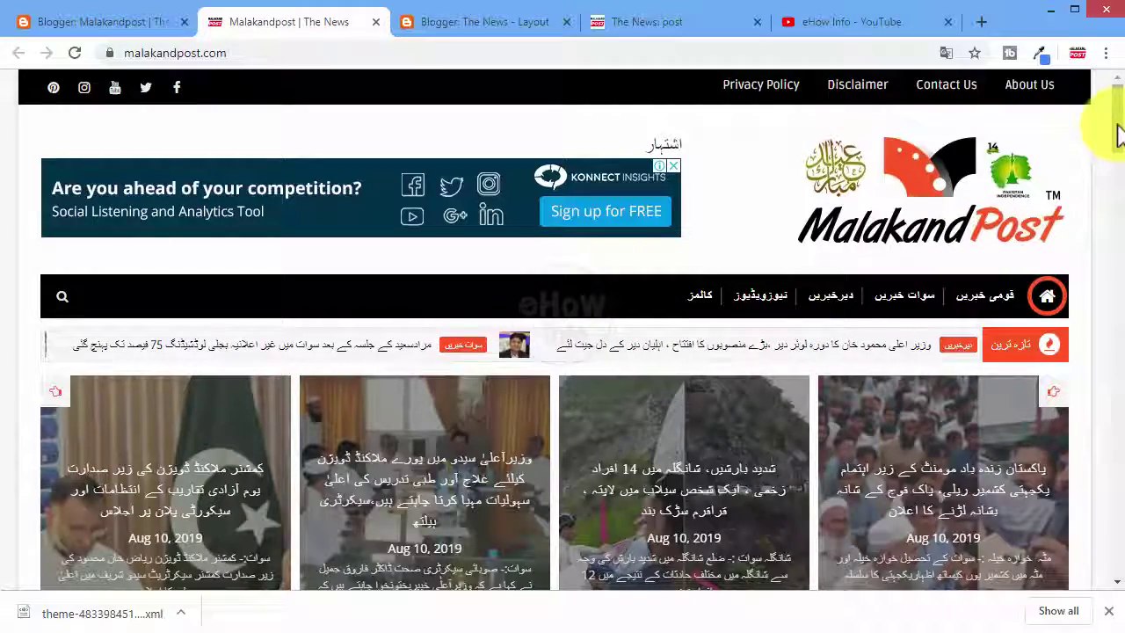
pyautogui.moveTo(1119, 132); pyautogui.dragTo(1120, 156)
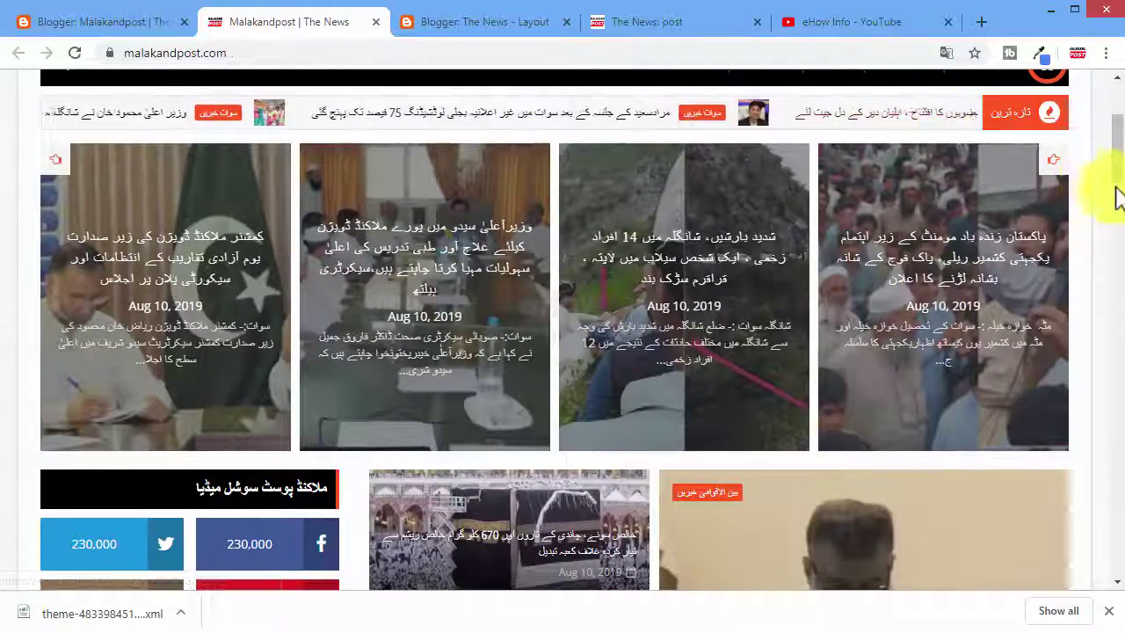
pyautogui.moveTo(1118, 156); pyautogui.dragTo(1117, 181)
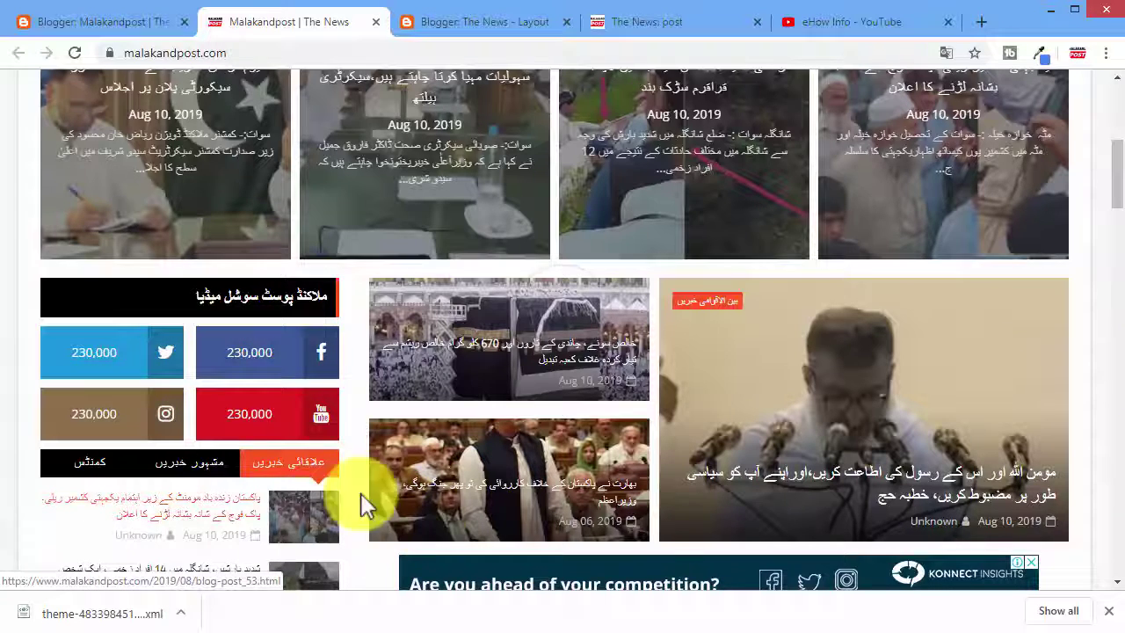
pyautogui.click(185, 468)
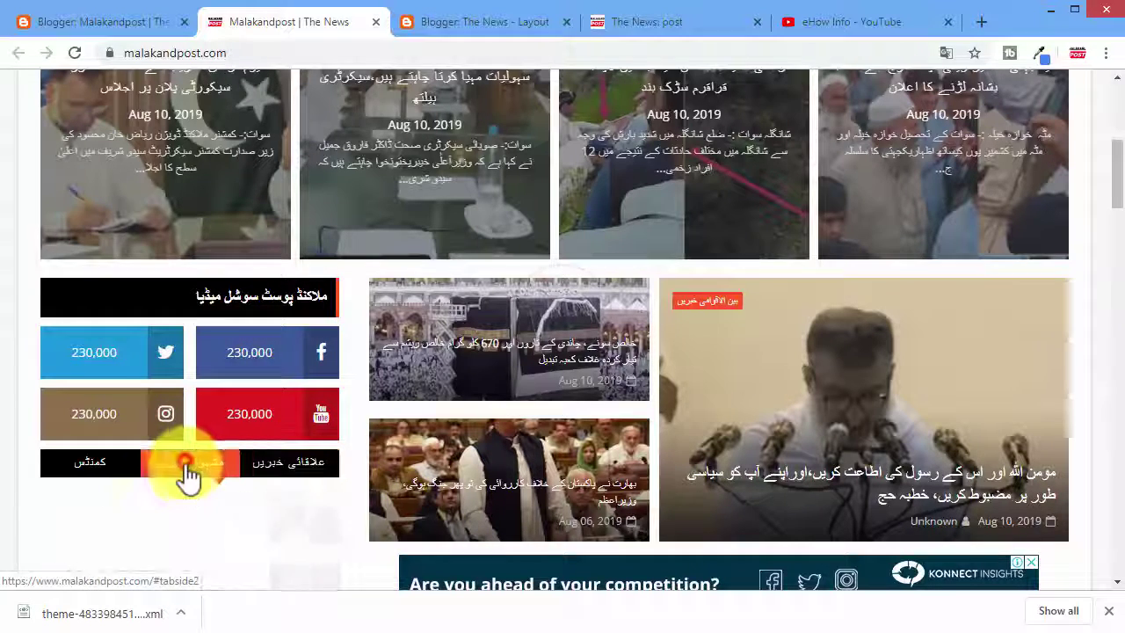
pyautogui.click(96, 466)
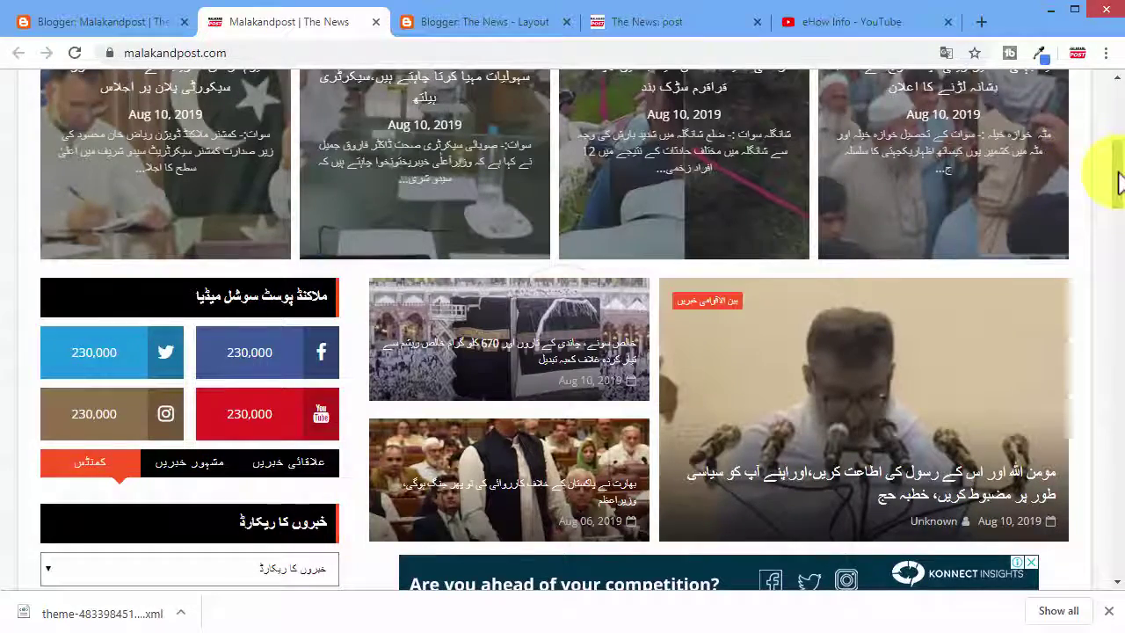
# - Examine the month choices of the Malakandpost news archive and the sidebar sections below it, then return towards the page header
pyautogui.moveTo(1119, 175); pyautogui.dragTo(1117, 214)
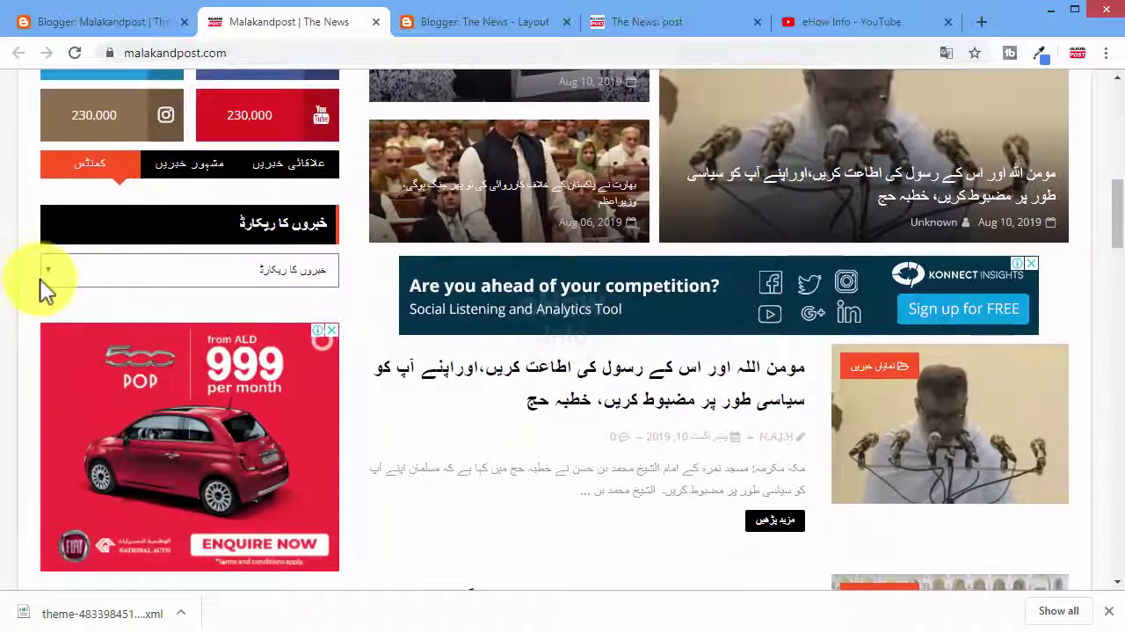
pyautogui.click(51, 270)
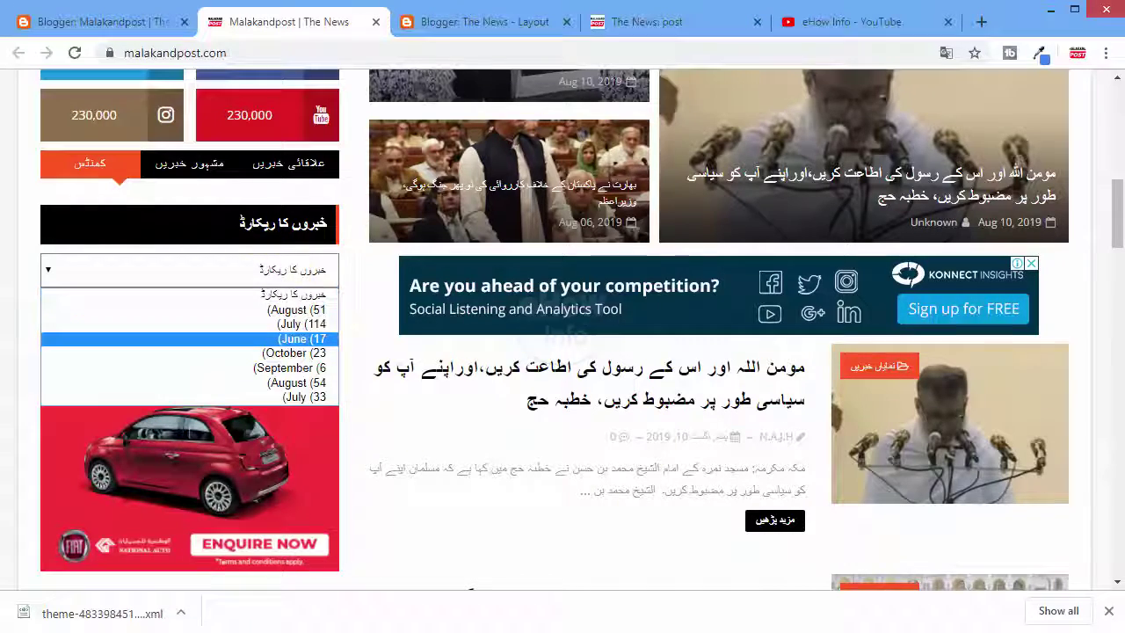
pyautogui.scroll(-3, 1119, 219)
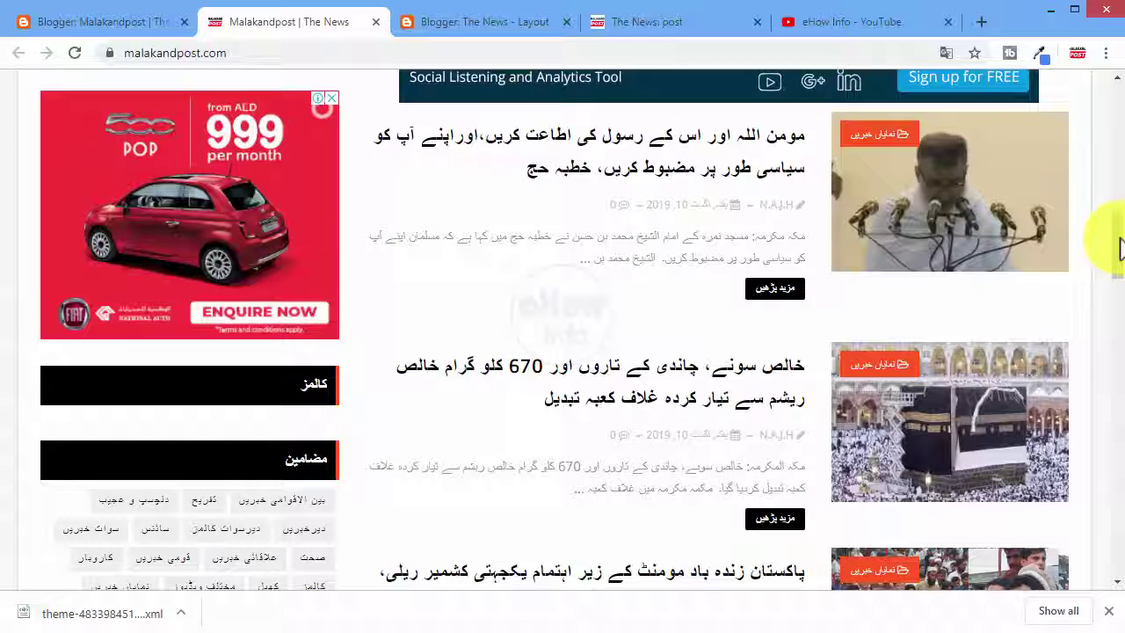
pyautogui.scroll(4, 1119, 246)
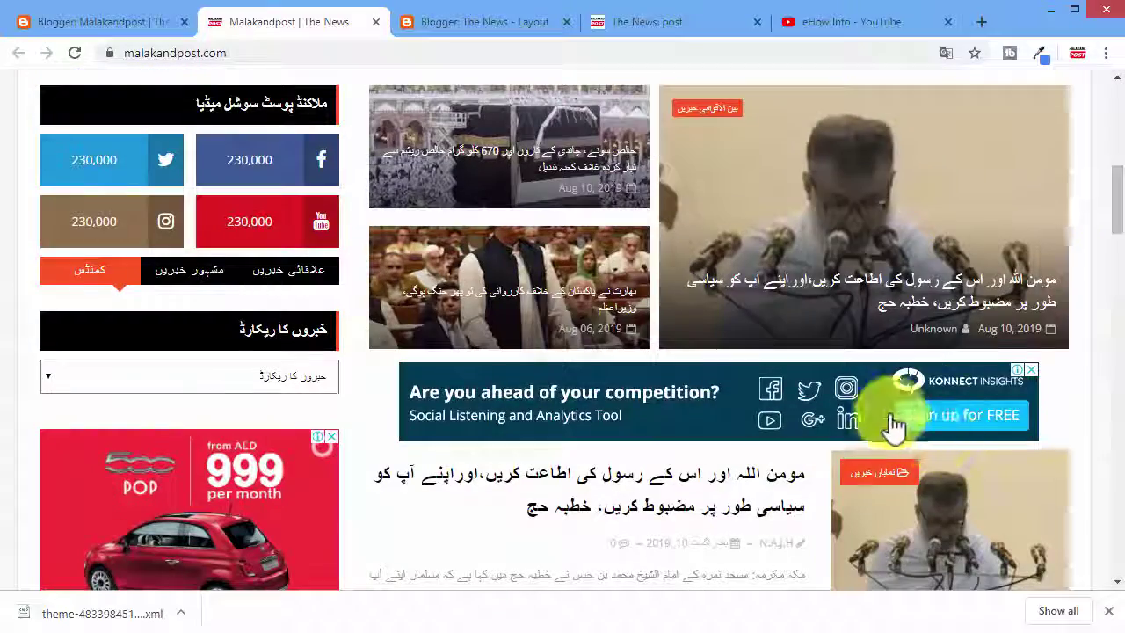
pyautogui.scroll(6, 1116, 220)
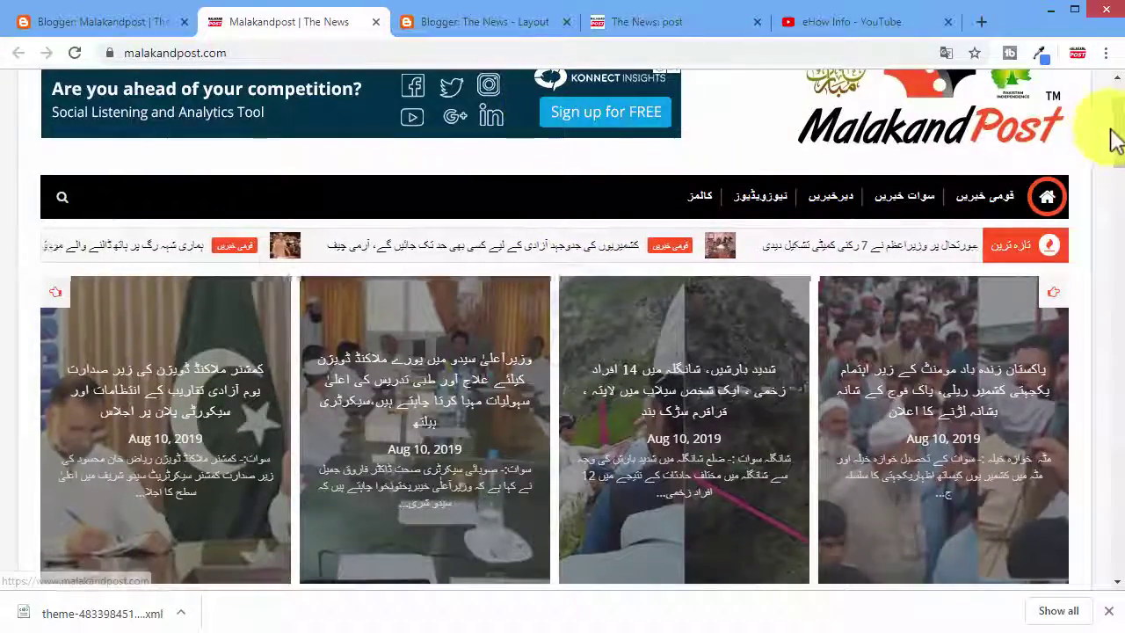
# - Examine the Facebook page, Google Translate language list and Wikipedia search gadgets in the Malakandpost sidebar
pyautogui.moveTo(1116, 138); pyautogui.dragTo(1117, 319)
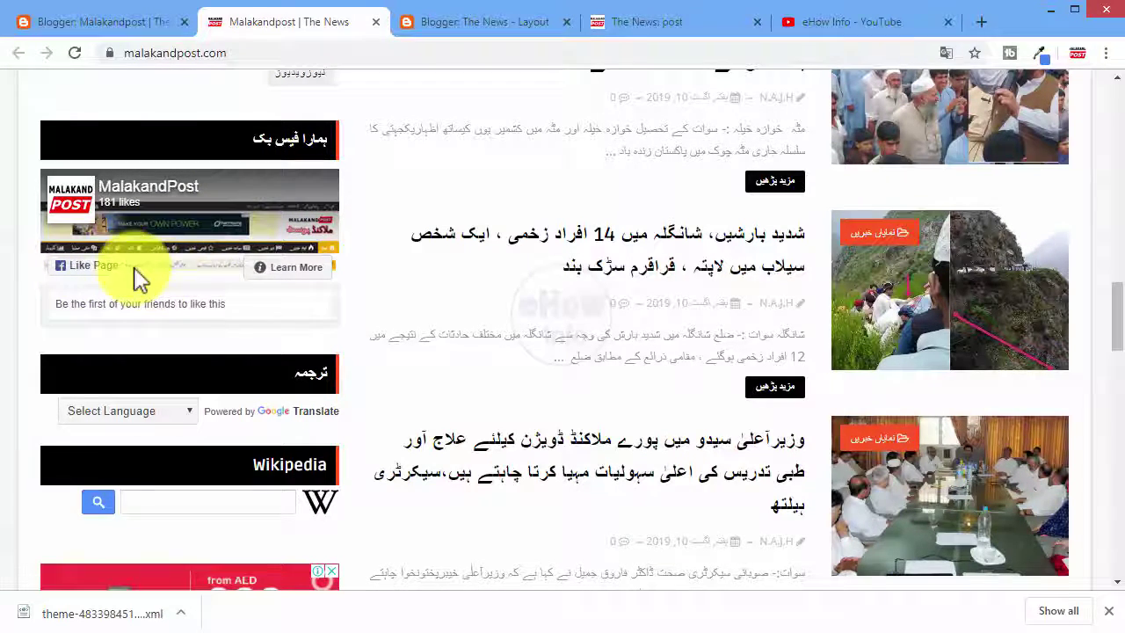
pyautogui.click(193, 413)
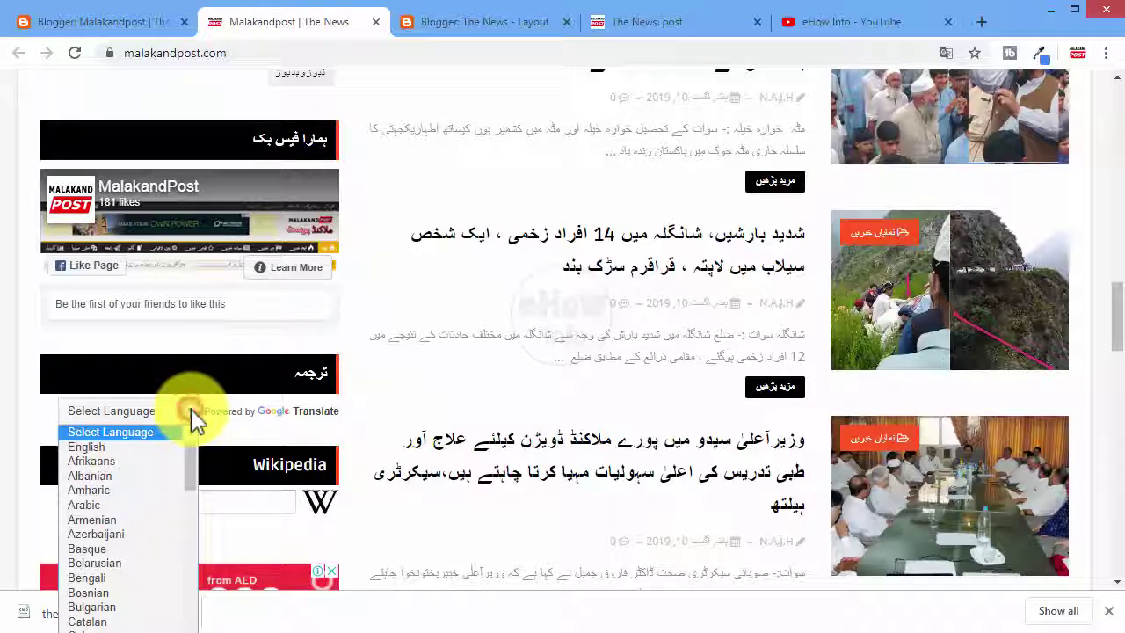
pyautogui.click(191, 414)
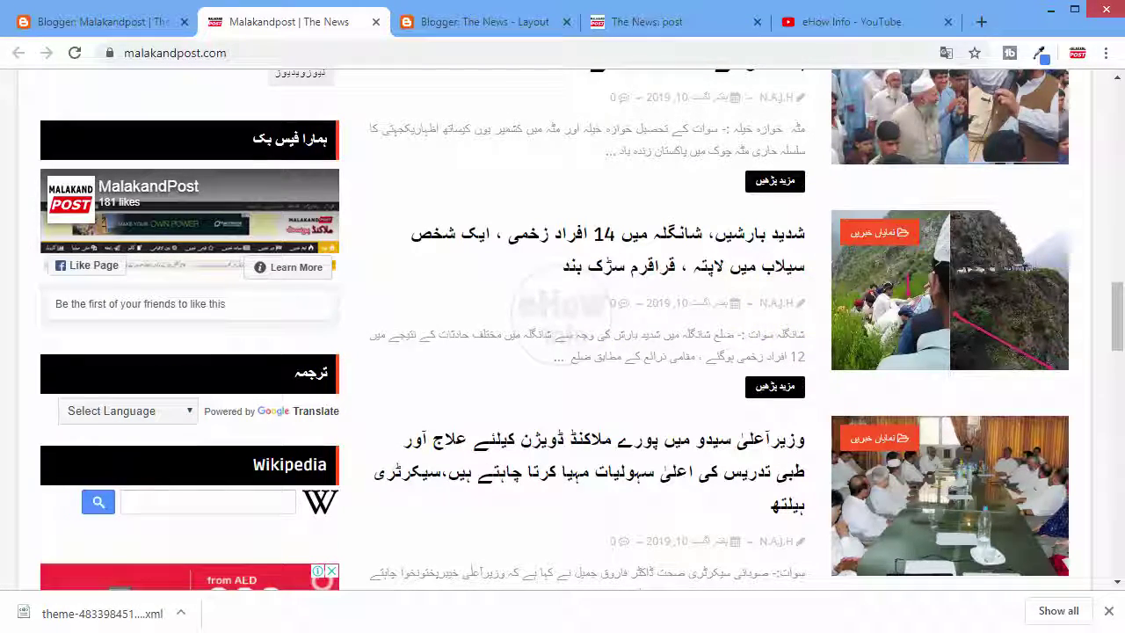
pyautogui.moveTo(1116, 321); pyautogui.dragTo(1112, 344)
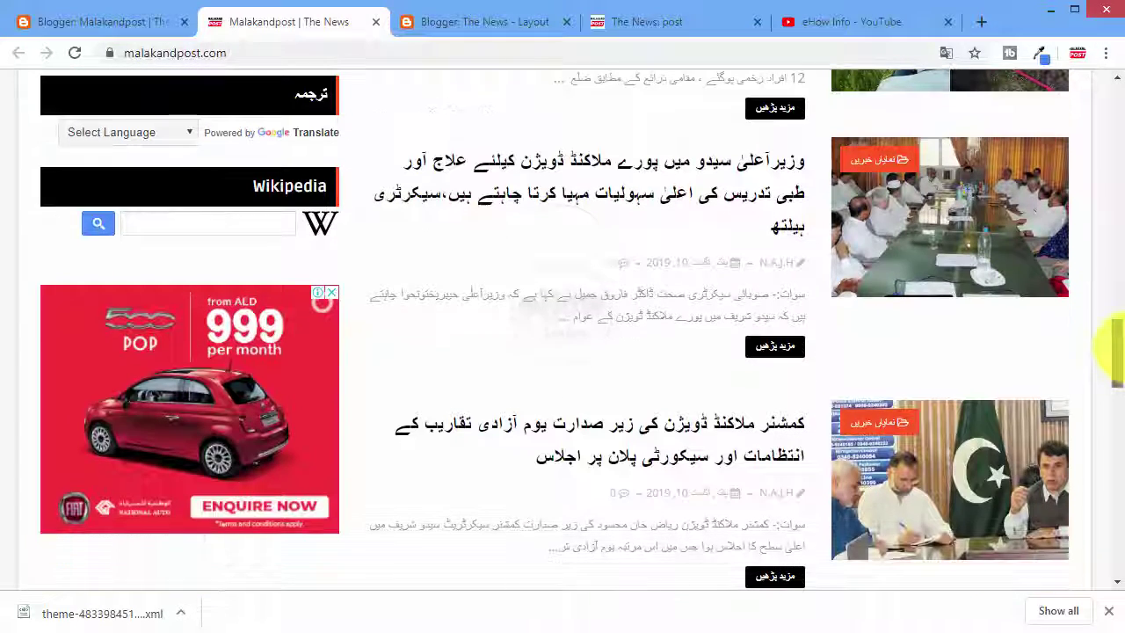
pyautogui.click(257, 220)
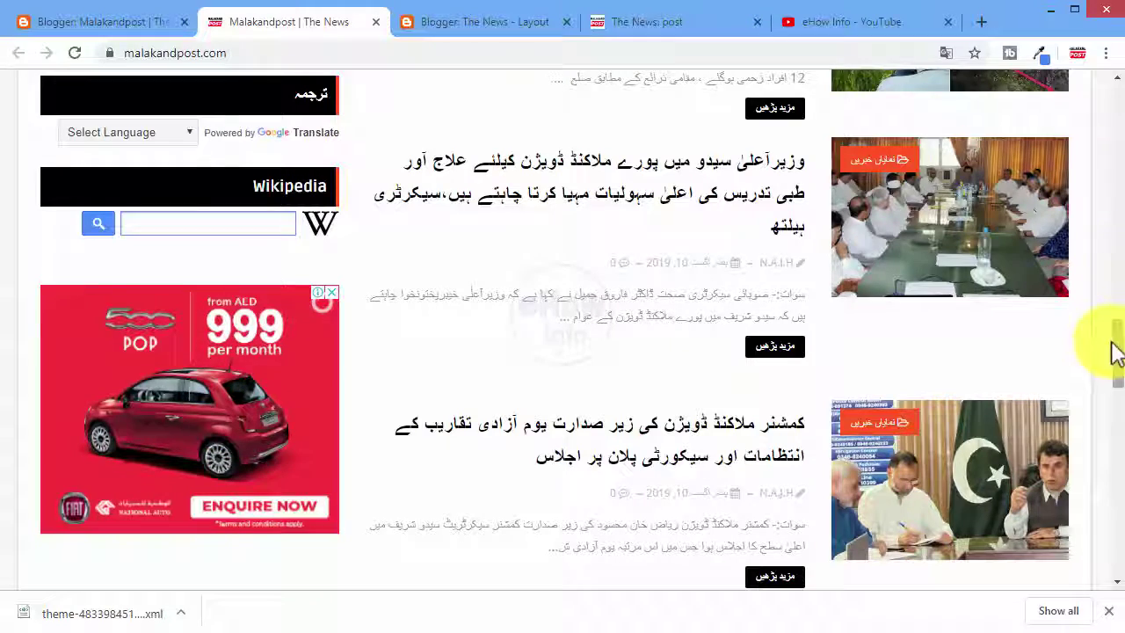
# - Examine the page numbering and footer of the Malakandpost home page, trying its back-to-top control, and return to the header
pyautogui.moveTo(1119, 351); pyautogui.dragTo(1113, 492)
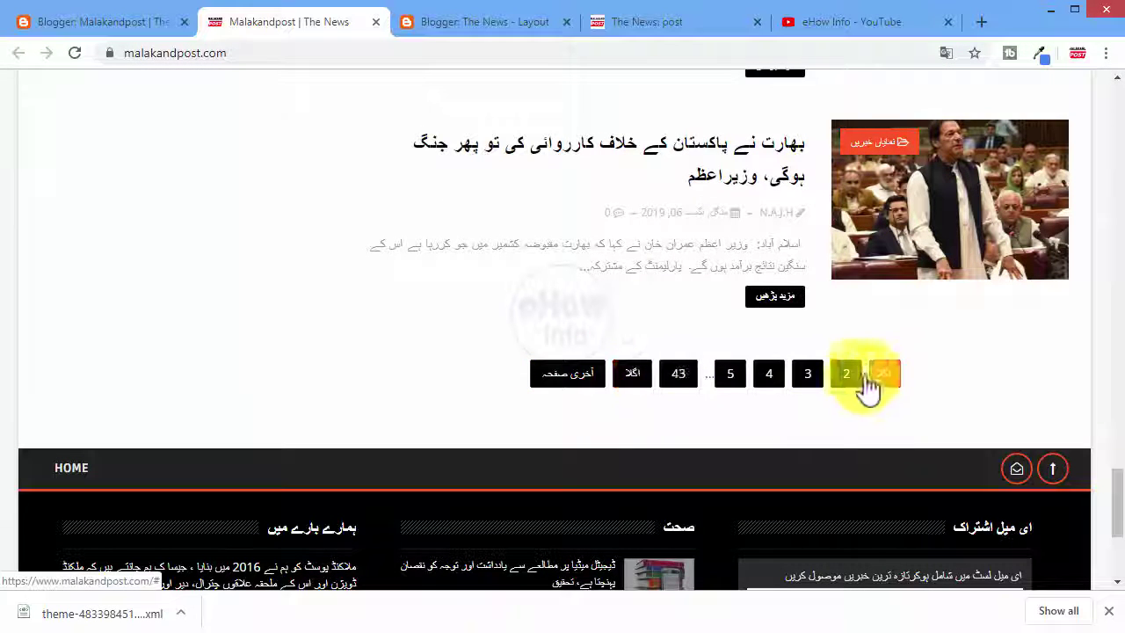
pyautogui.moveTo(1115, 508); pyautogui.dragTo(1110, 533)
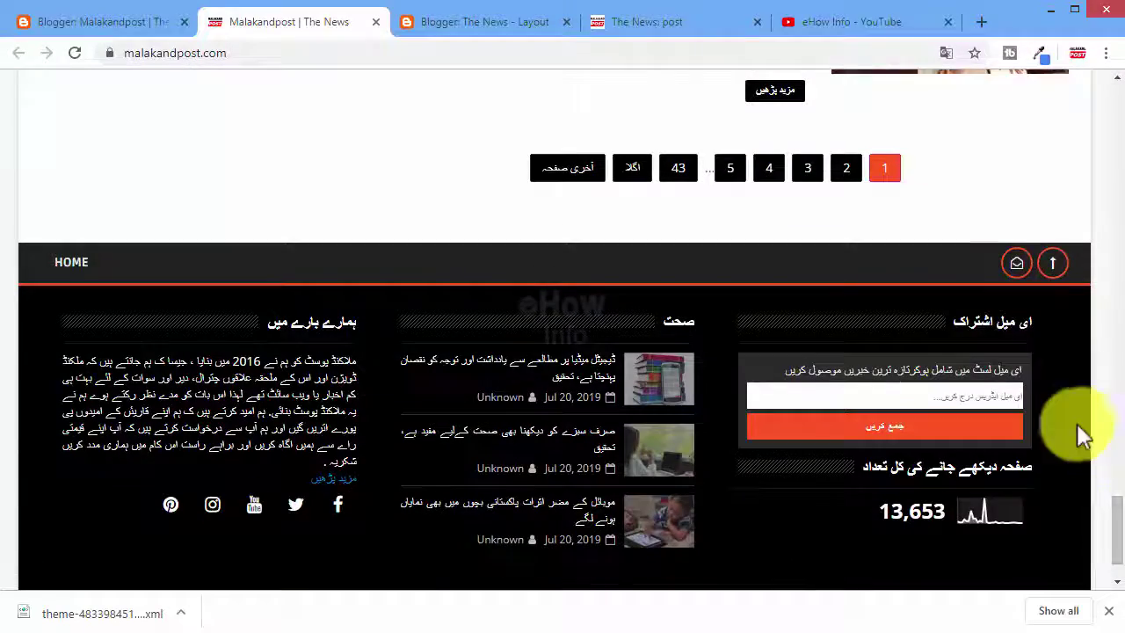
pyautogui.click(1052, 264)
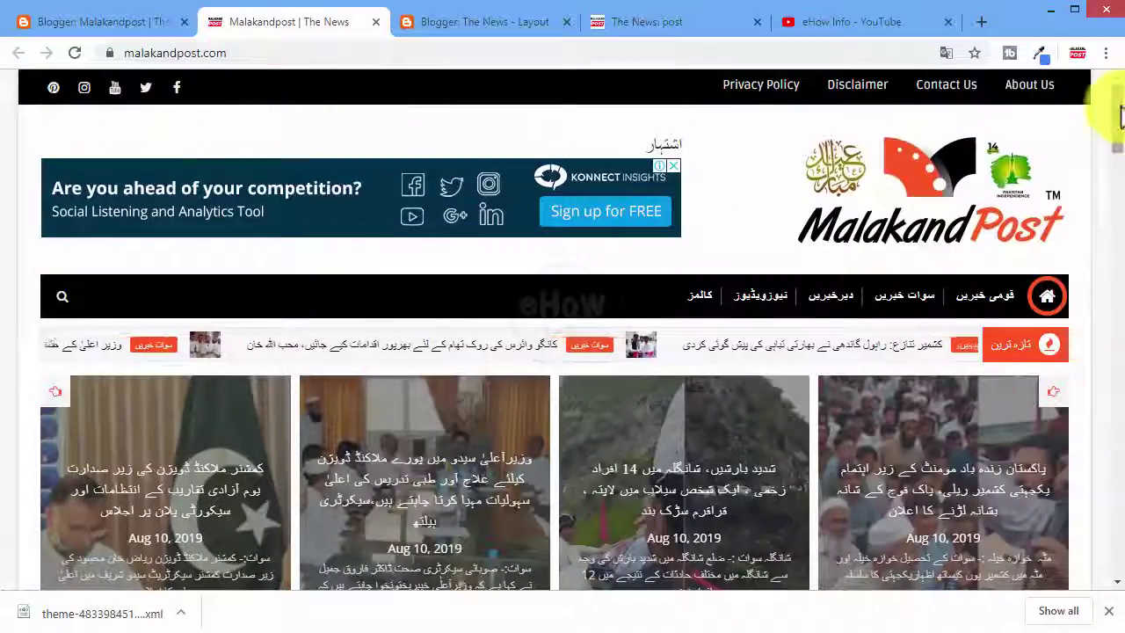
pyautogui.moveTo(1113, 109); pyautogui.dragTo(1117, 537)
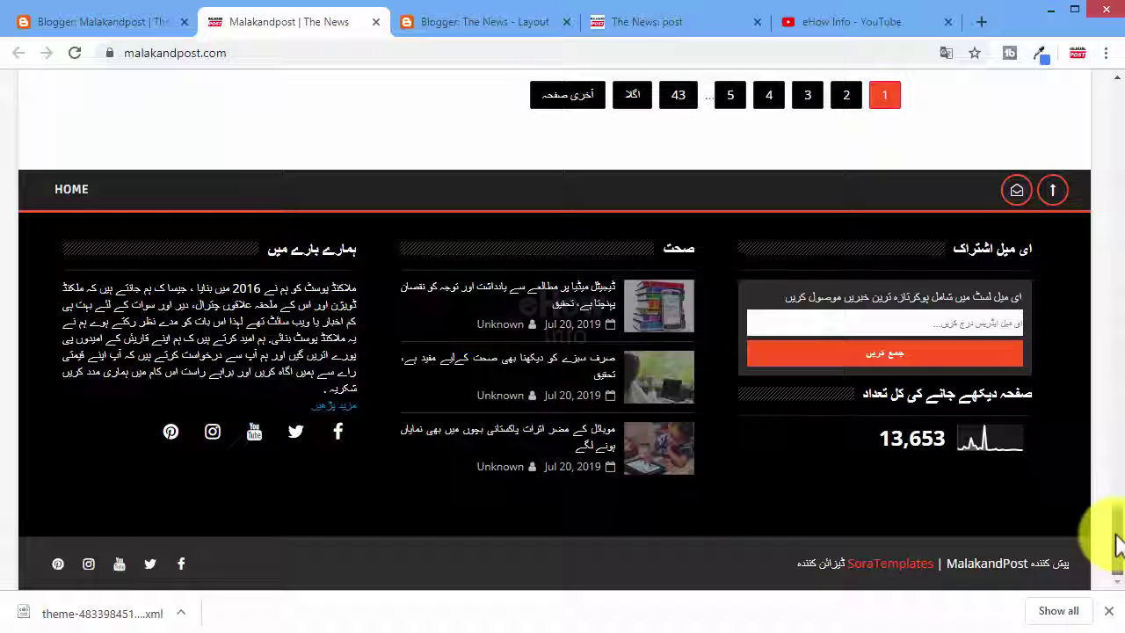
pyautogui.moveTo(1117, 541); pyautogui.dragTo(1118, 114)
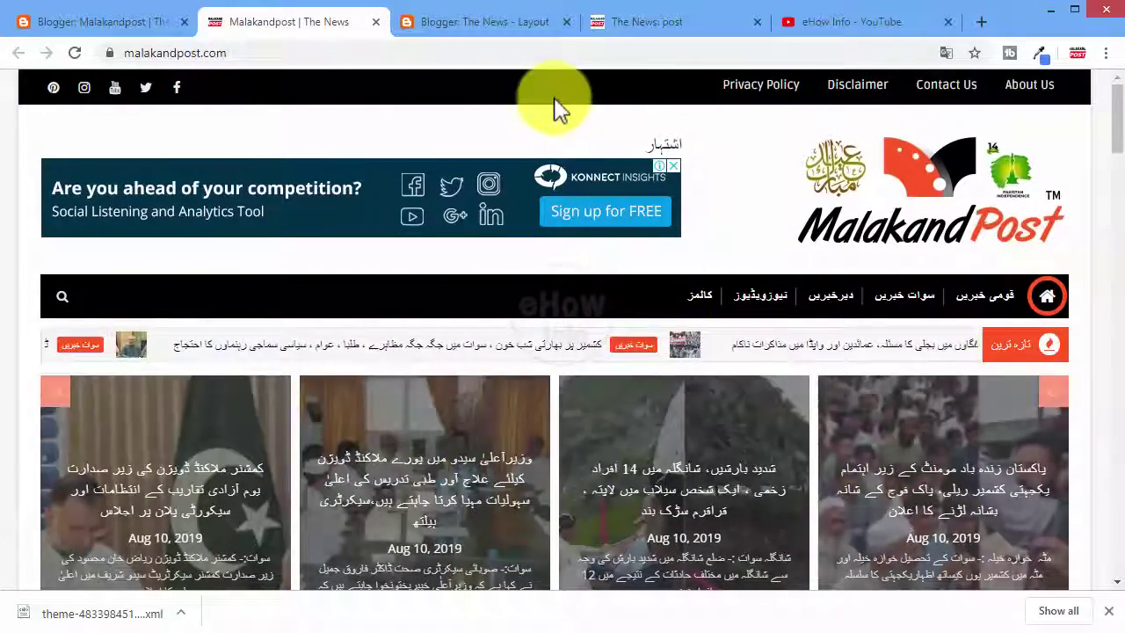
# - Clear the image selection on the published The News blog, and compare the blog and its Layout page with the Malakandpost home page
pyautogui.click(675, 27)
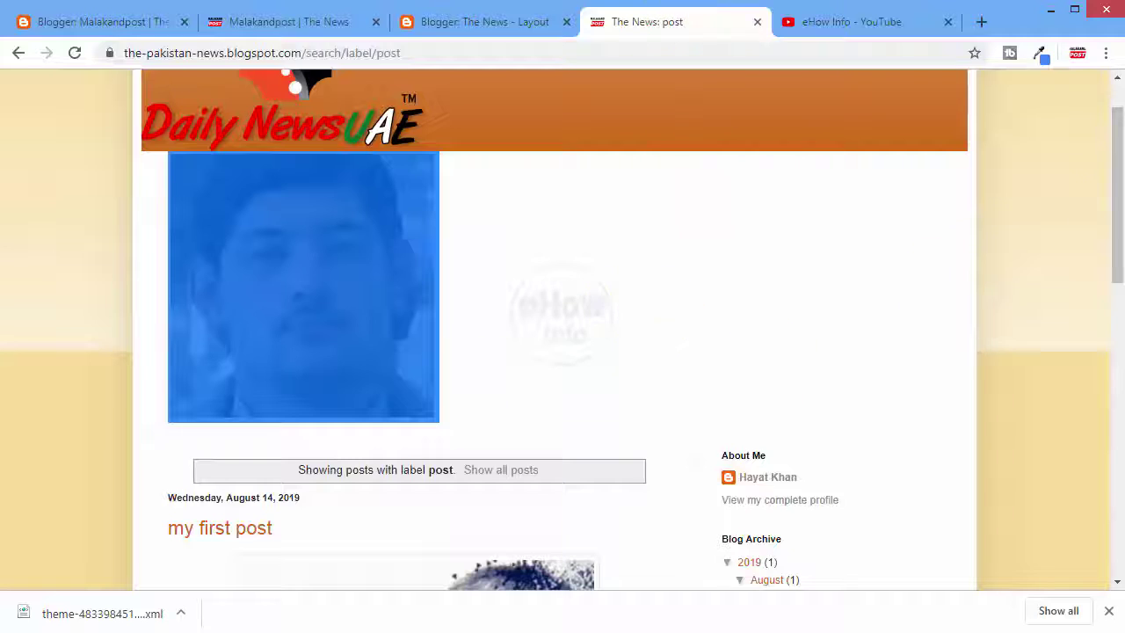
pyautogui.click(639, 291)
pyautogui.moveTo(1119, 194); pyautogui.dragTo(1117, 139)
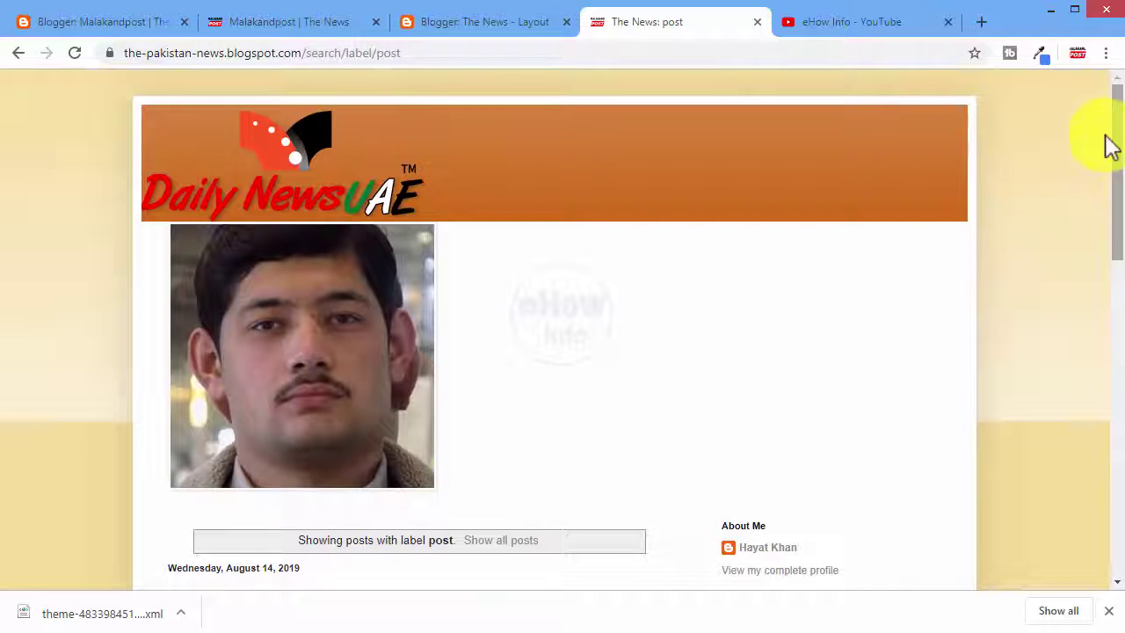
pyautogui.click(434, 25)
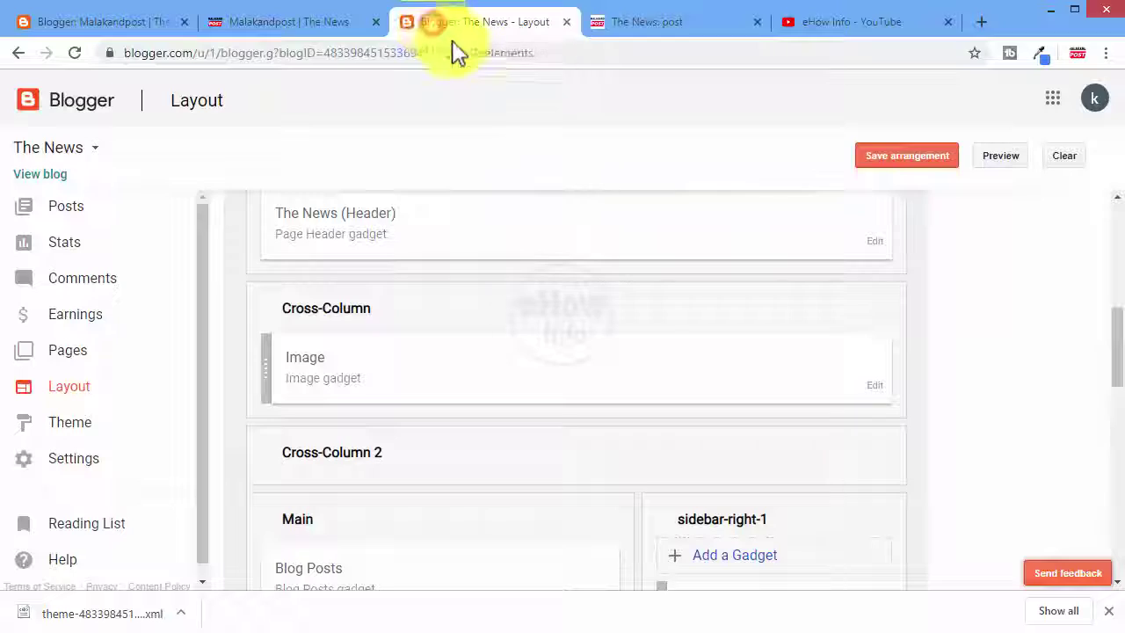
pyautogui.click(337, 27)
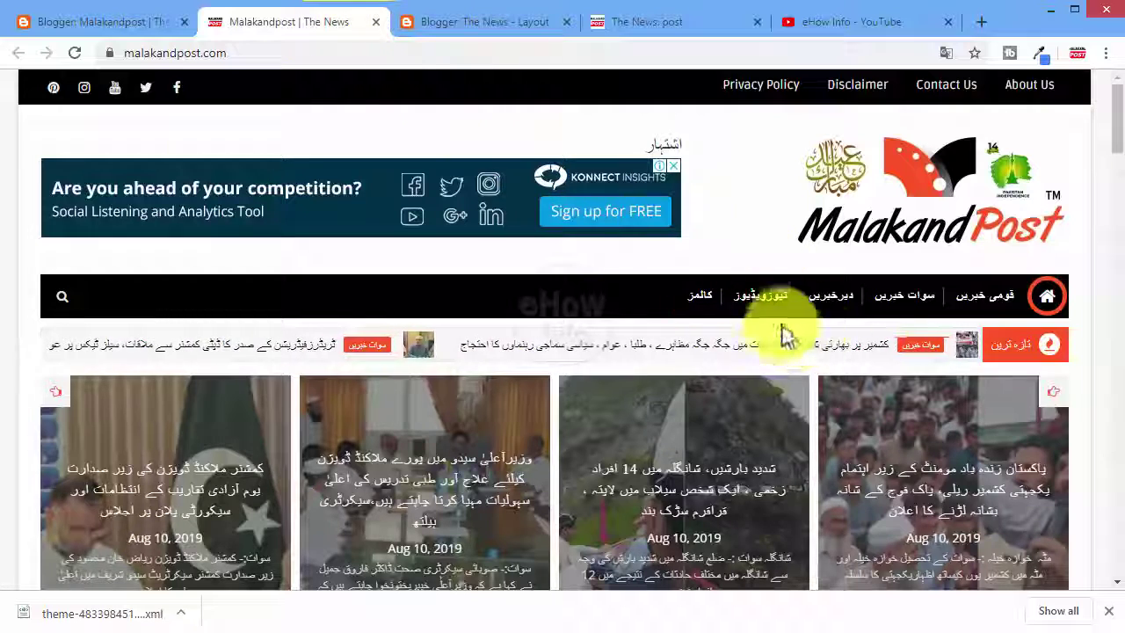
# - Switch to the Malakandpost blog's dashboard and look through its list of all posts
pyautogui.click(137, 28)
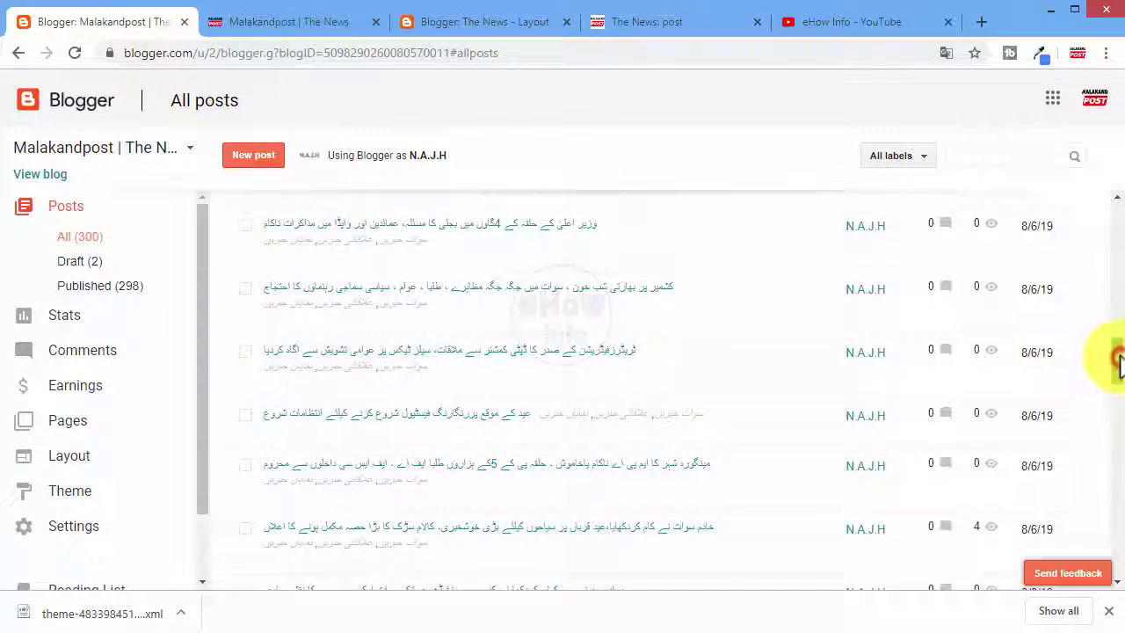
pyautogui.moveTo(1117, 356); pyautogui.dragTo(1117, 464)
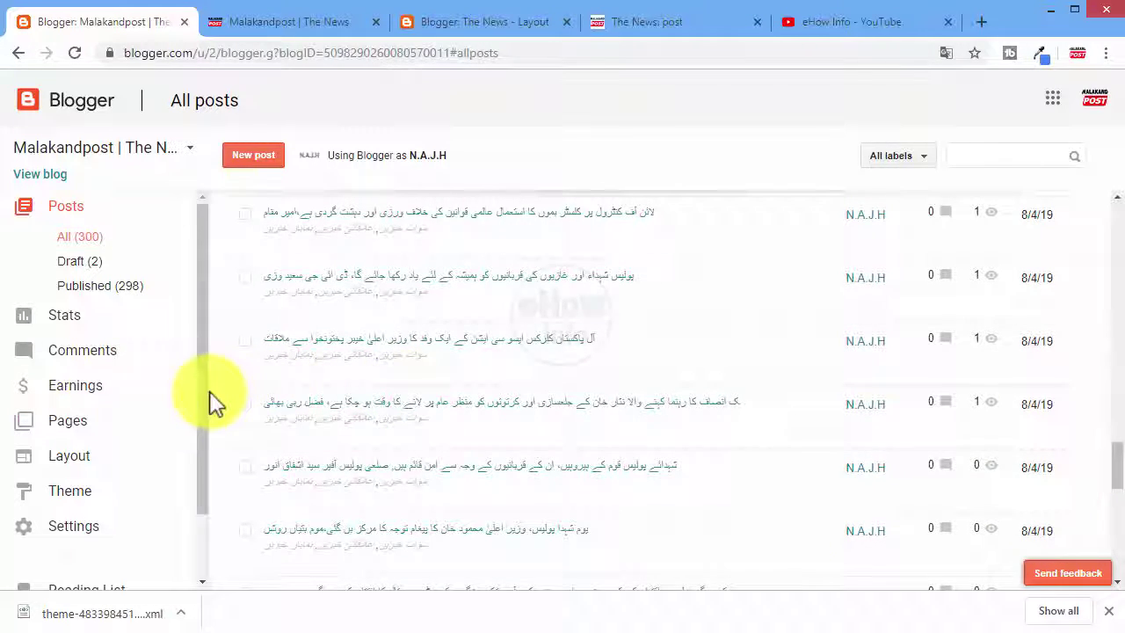
# - Try to view the search preferences in the Malakandpost blog's settings
pyautogui.moveTo(203, 400); pyautogui.dragTo(214, 495)
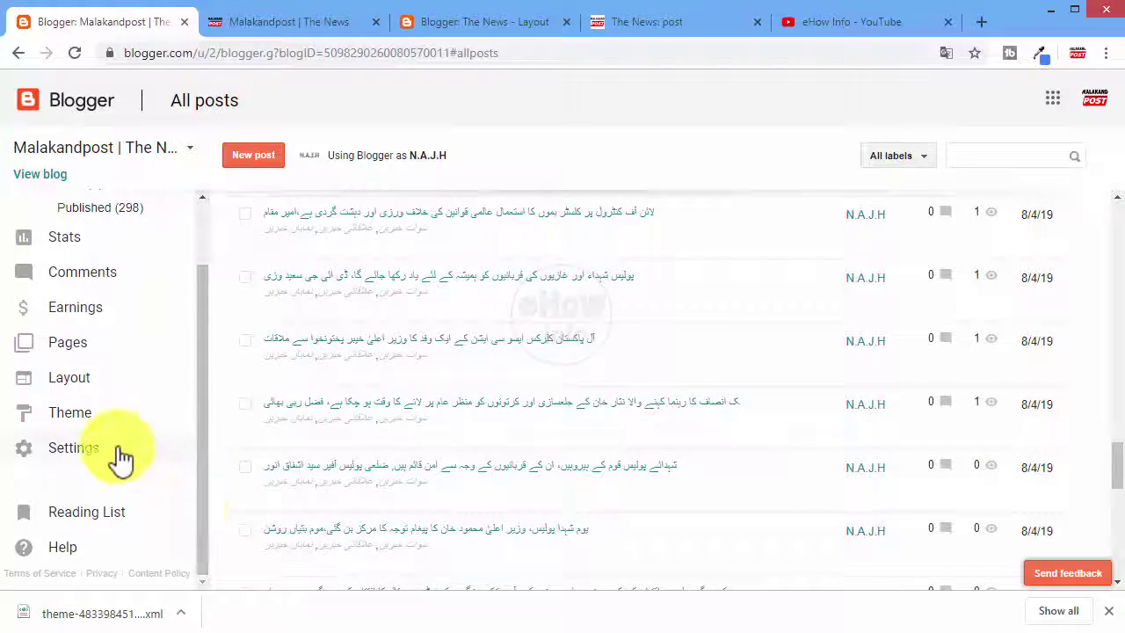
pyautogui.click(120, 458)
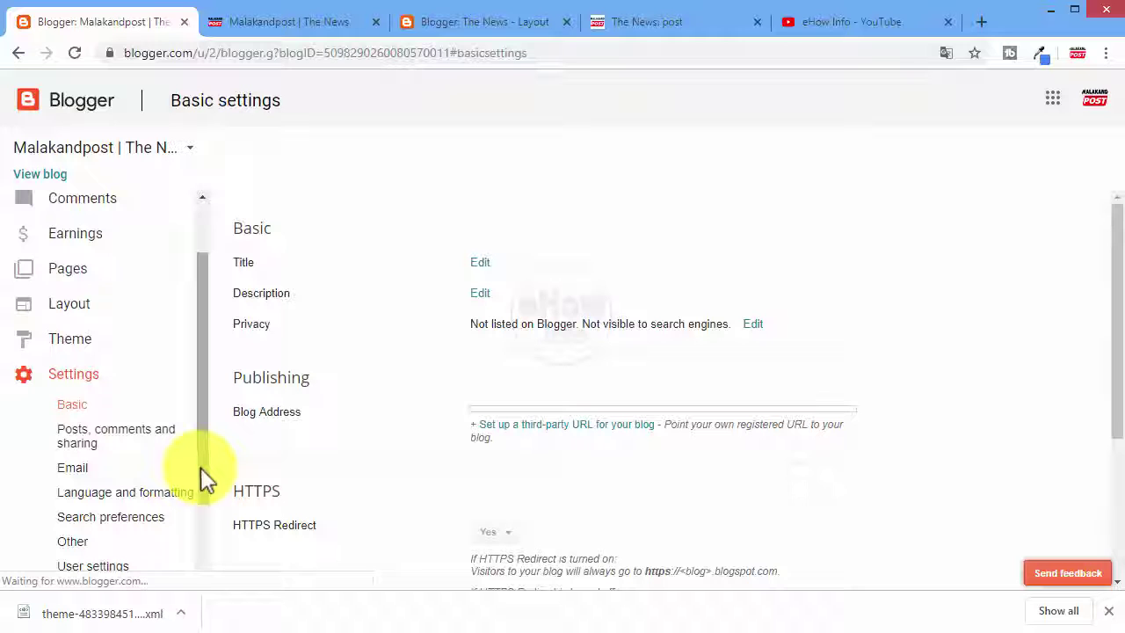
pyautogui.moveTo(204, 477); pyautogui.dragTo(211, 550)
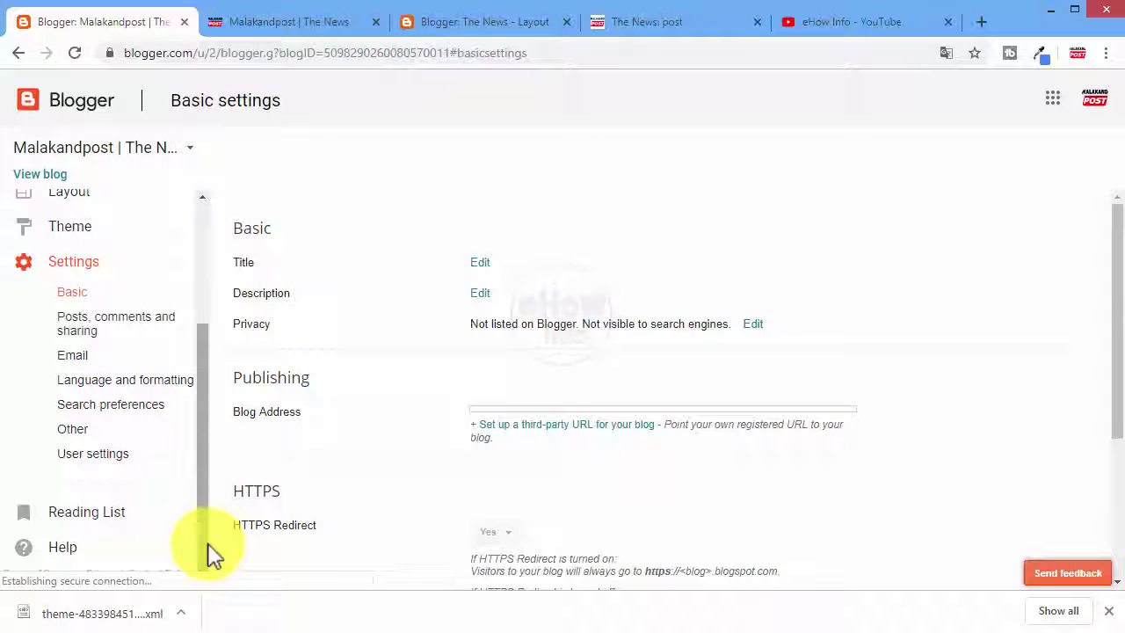
pyautogui.click(130, 420)
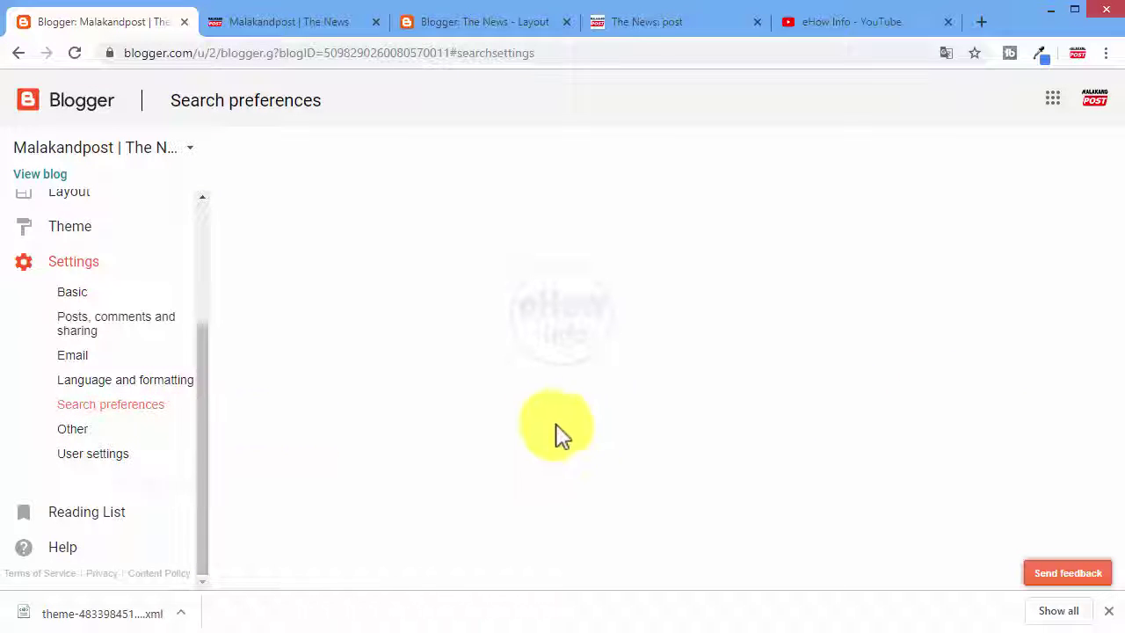
pyautogui.click(74, 411)
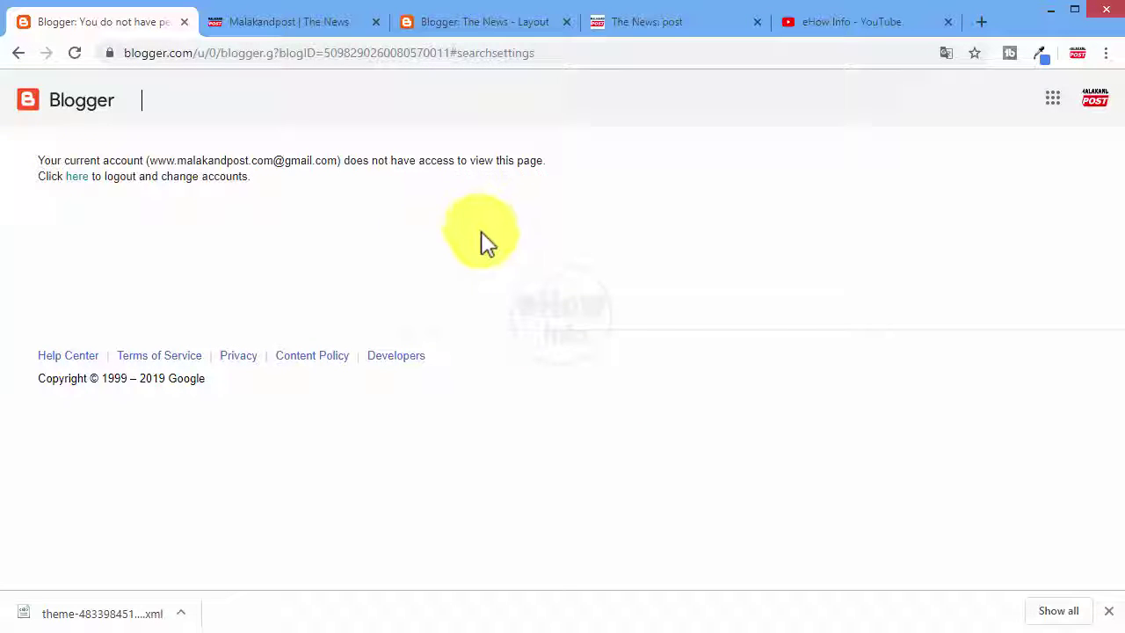
# - Return to the Malakandpost home page, and switch to YouTube to view the eHow Info channel page
pyautogui.click(283, 23)
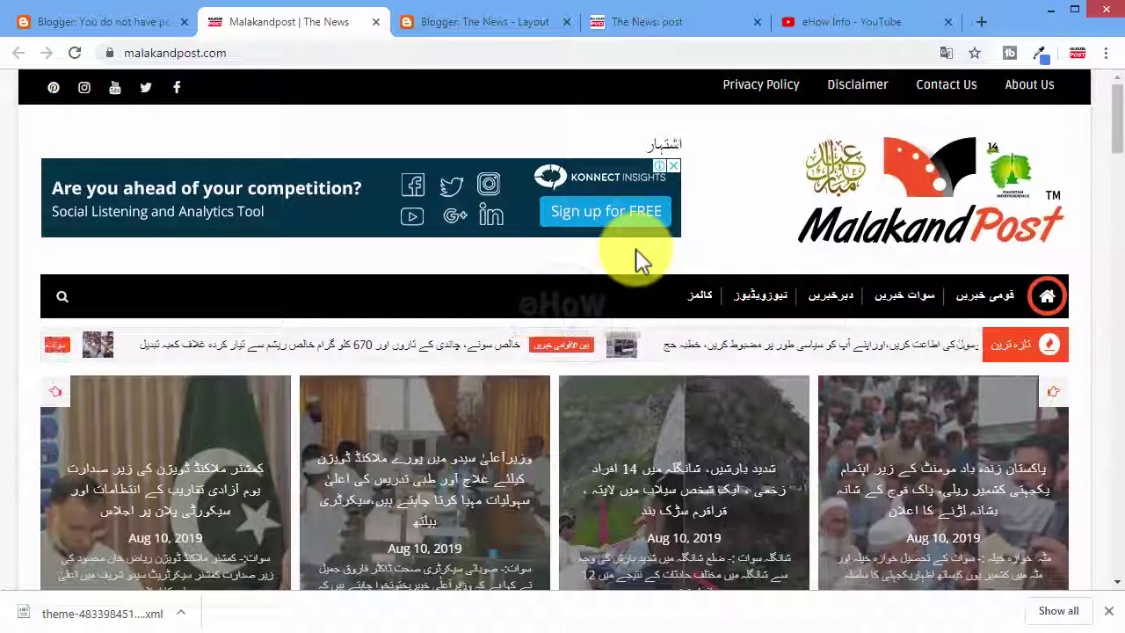
pyautogui.click(797, 19)
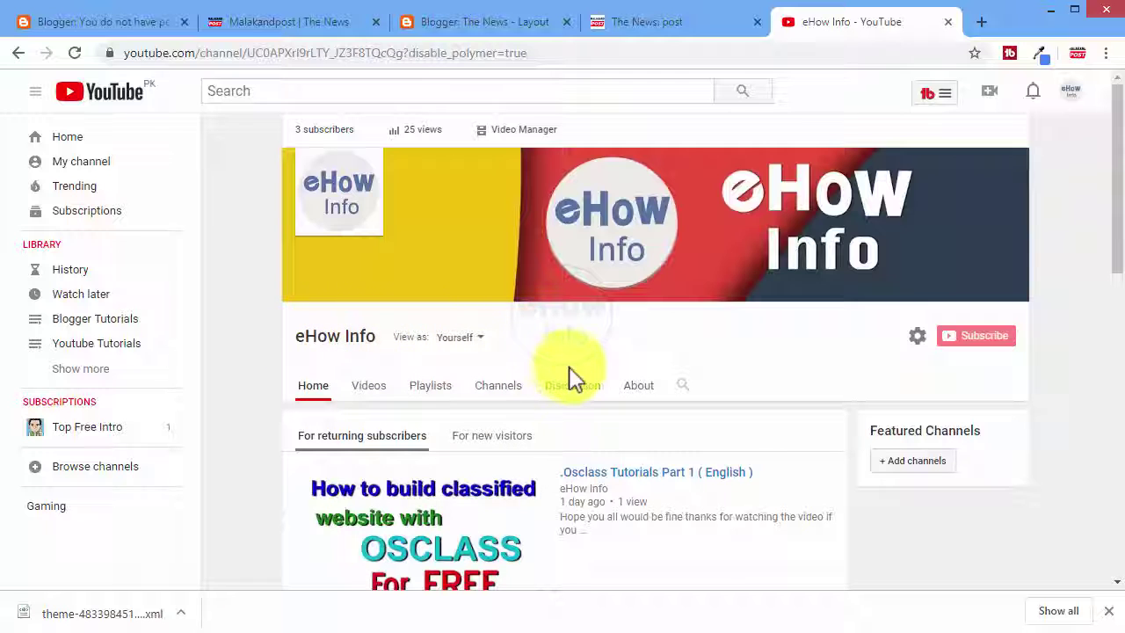
pyautogui.moveTo(1116, 175)
pyautogui.mouseDown()
pyautogui.moveTo(1121, 448)
pyautogui.moveTo(1113, 456)
pyautogui.moveTo(1105, 284)
pyautogui.moveTo(1116, 239)
pyautogui.moveTo(1108, 465)
pyautogui.moveTo(1113, 178)
pyautogui.mouseUp()
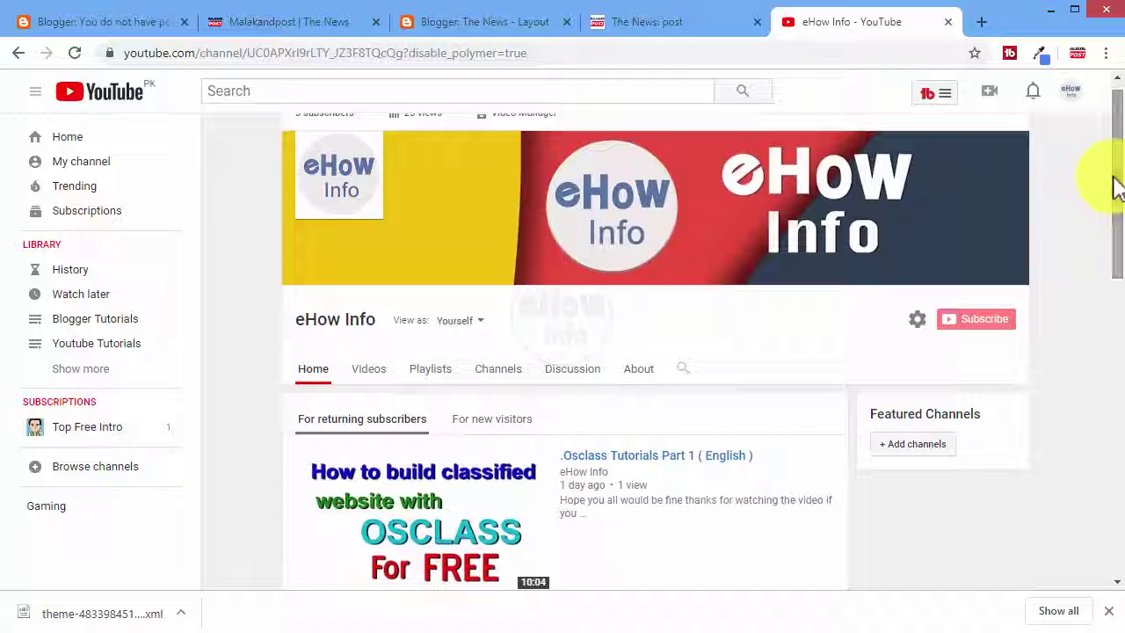